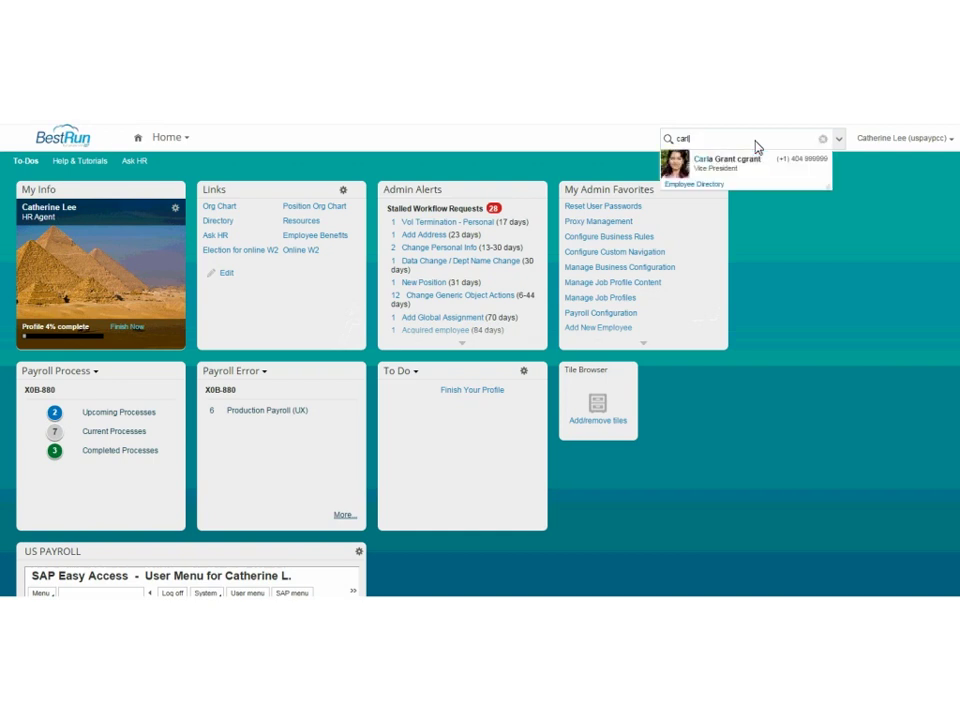
Show the found employee's quick card and expand its Take Action and Go To options.
{"action": "mouse_move", "coordinate": [730, 168]}
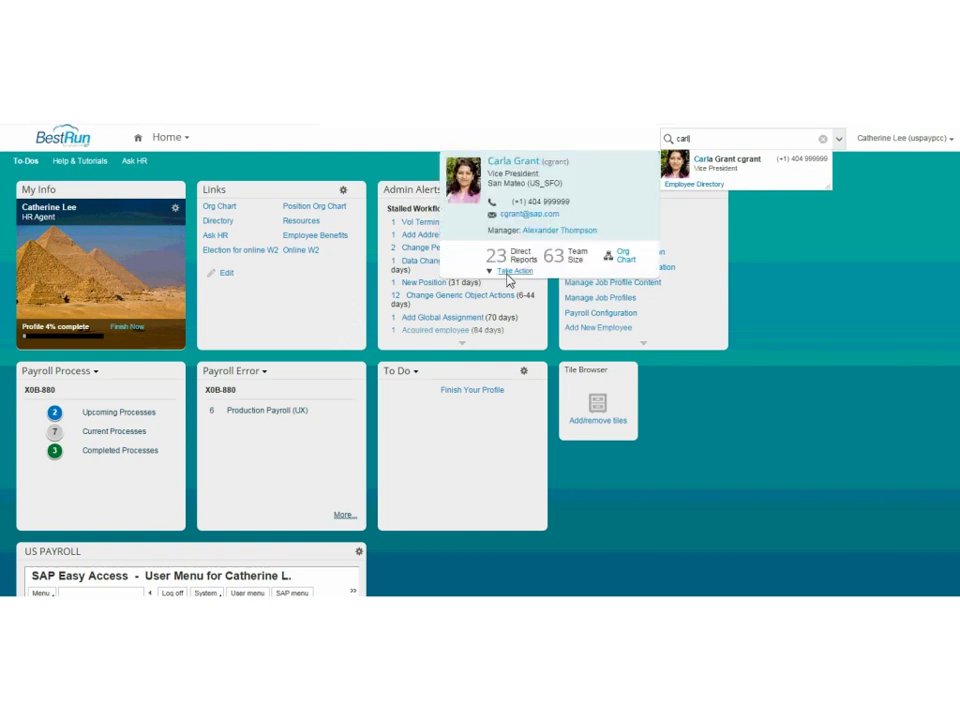
{"action": "left_click", "coordinate": [510, 273]}
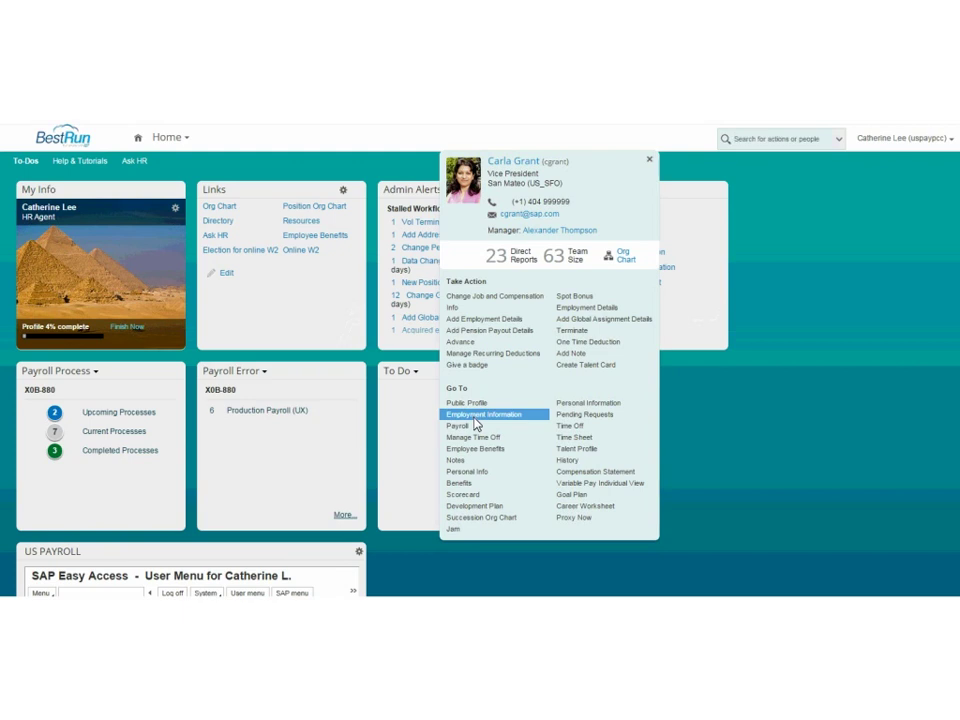
Open Employment Information and review the Vice President, Salary Grade 18, US Salaried Staff job details.
{"action": "left_click", "coordinate": [476, 424]}
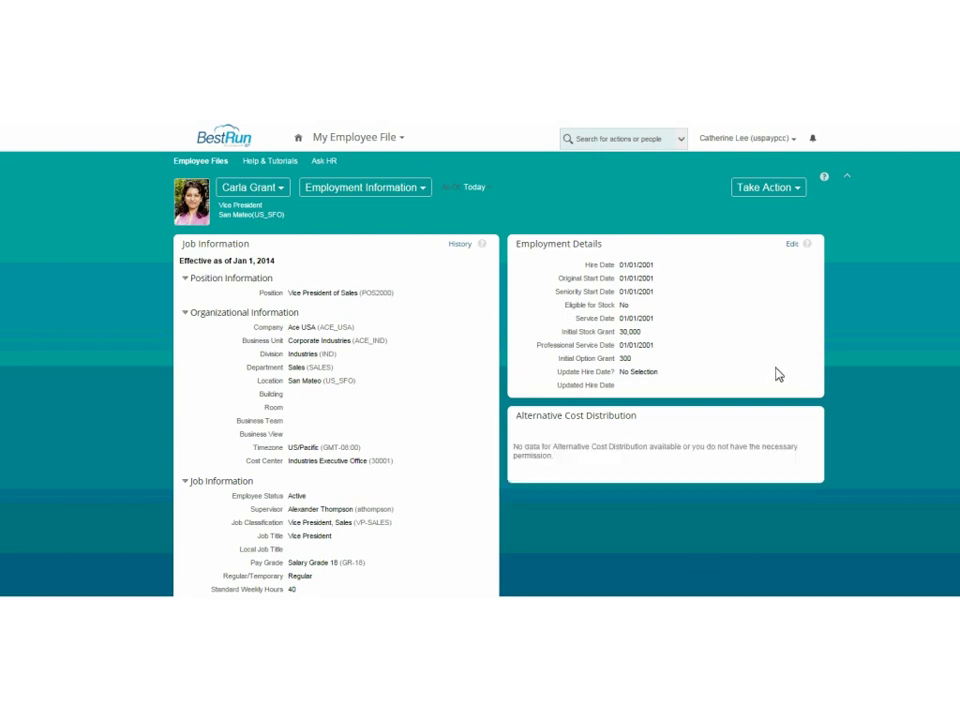
{"action": "scroll", "coordinate": [480, 360], "scroll_direction": "down", "scroll_amount": 5}
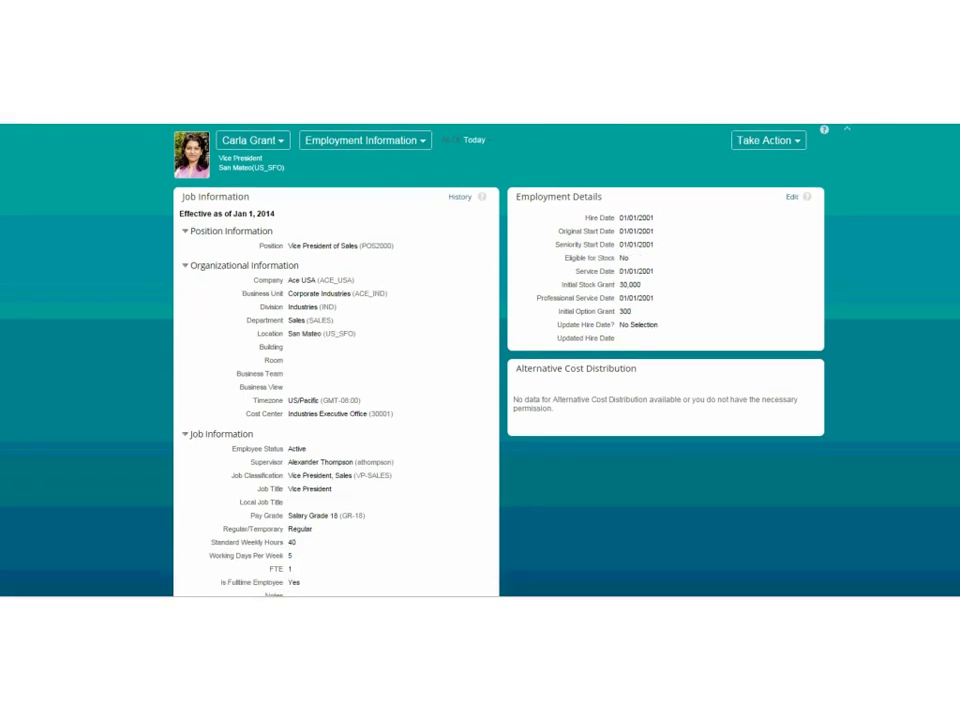
{"action": "scroll", "coordinate": [480, 360], "scroll_direction": "down", "scroll_amount": 5}
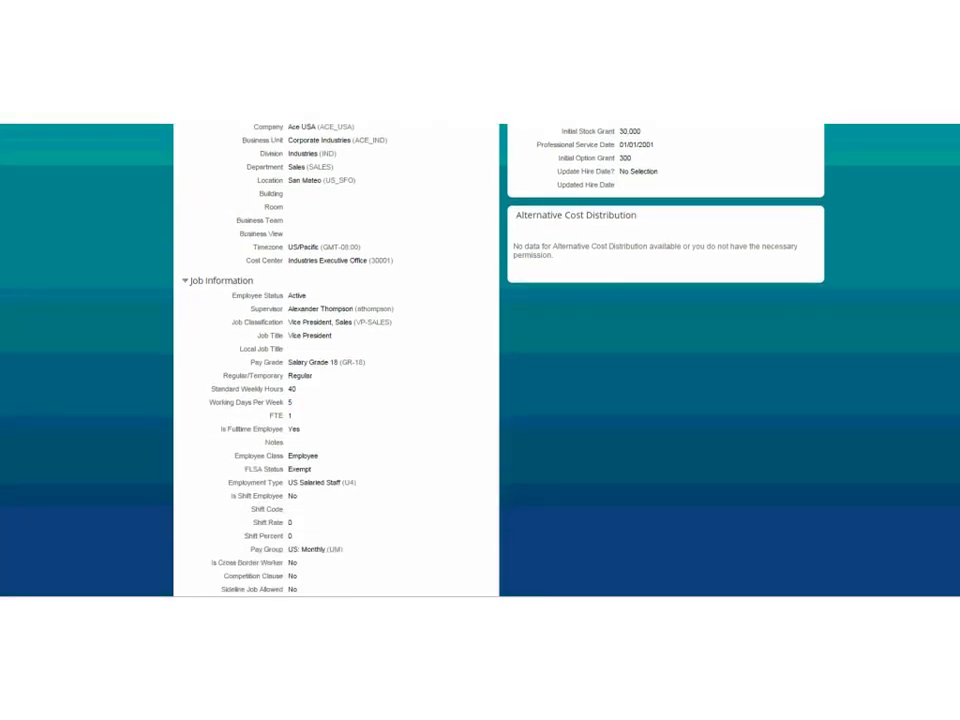
{"action": "scroll", "coordinate": [480, 360], "scroll_direction": "down", "scroll_amount": 1}
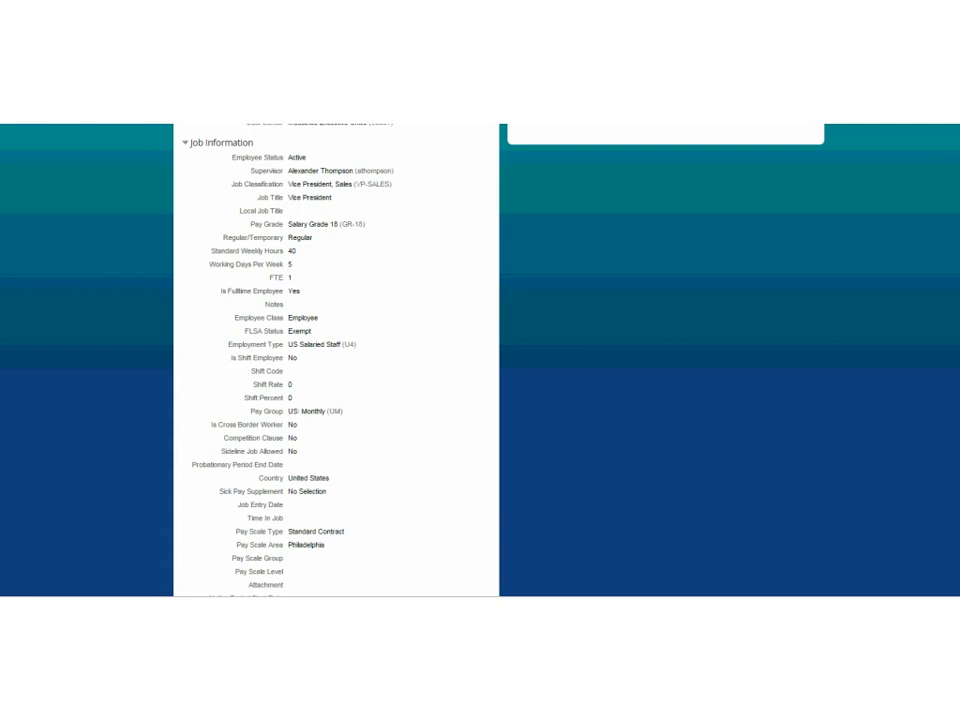
{"action": "scroll", "coordinate": [480, 360], "scroll_direction": "up", "scroll_amount": 5}
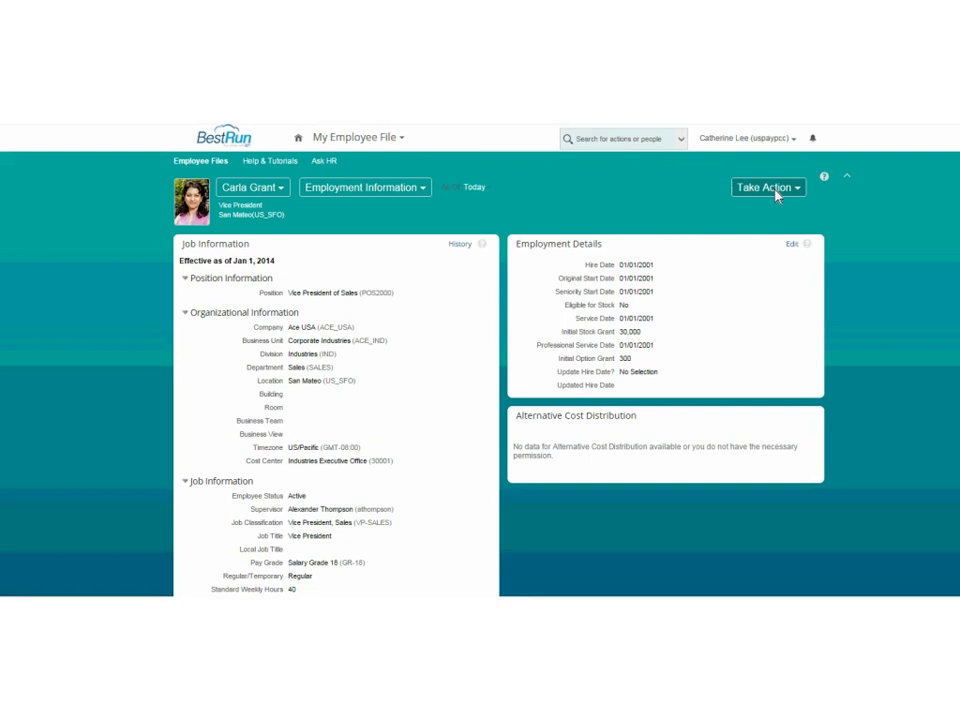
Expand the Take Action dropdown on the employee's Employment Information page.
{"action": "left_click", "coordinate": [776, 192]}
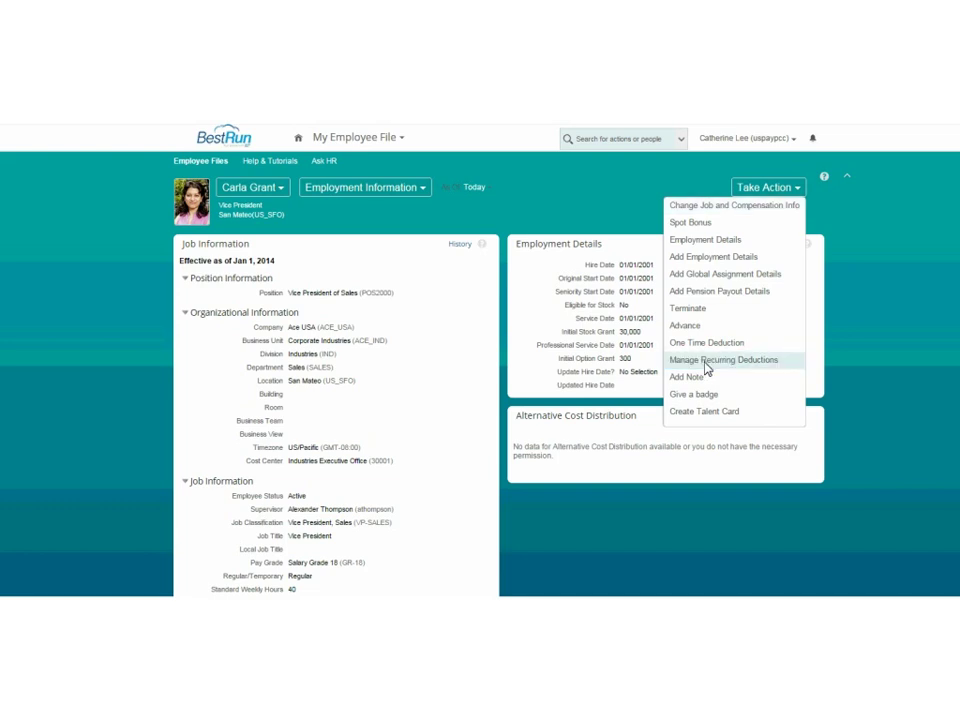
Start Manage Recurring Deductions effective 05/18/2015, bringing up the 10 USD bi-weekly deduction.
{"action": "left_click", "coordinate": [705, 362]}
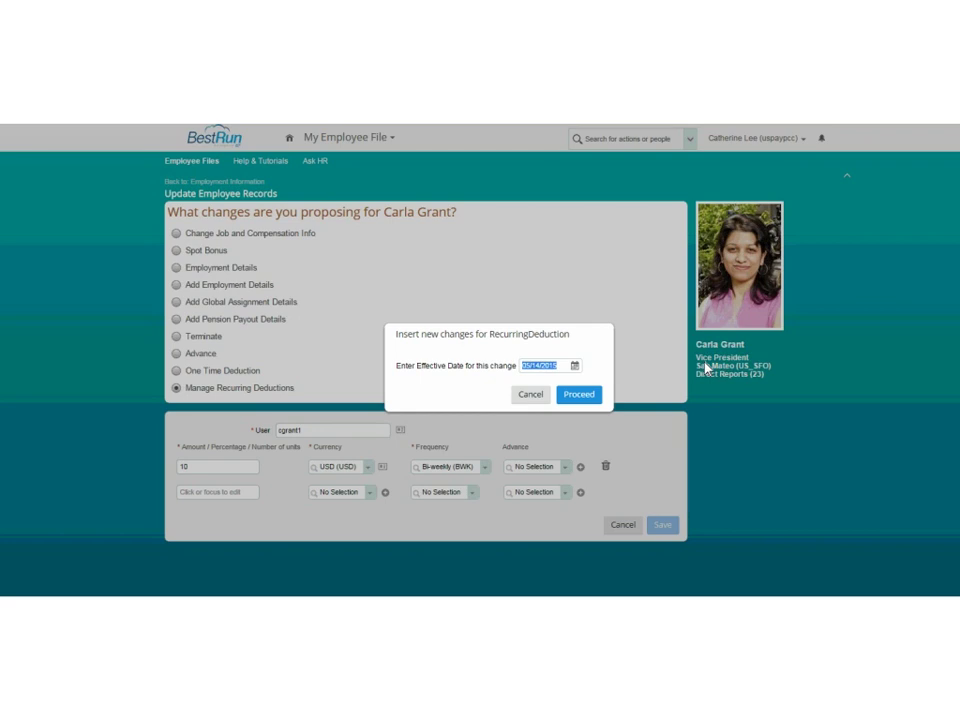
{"action": "left_click", "coordinate": [576, 367]}
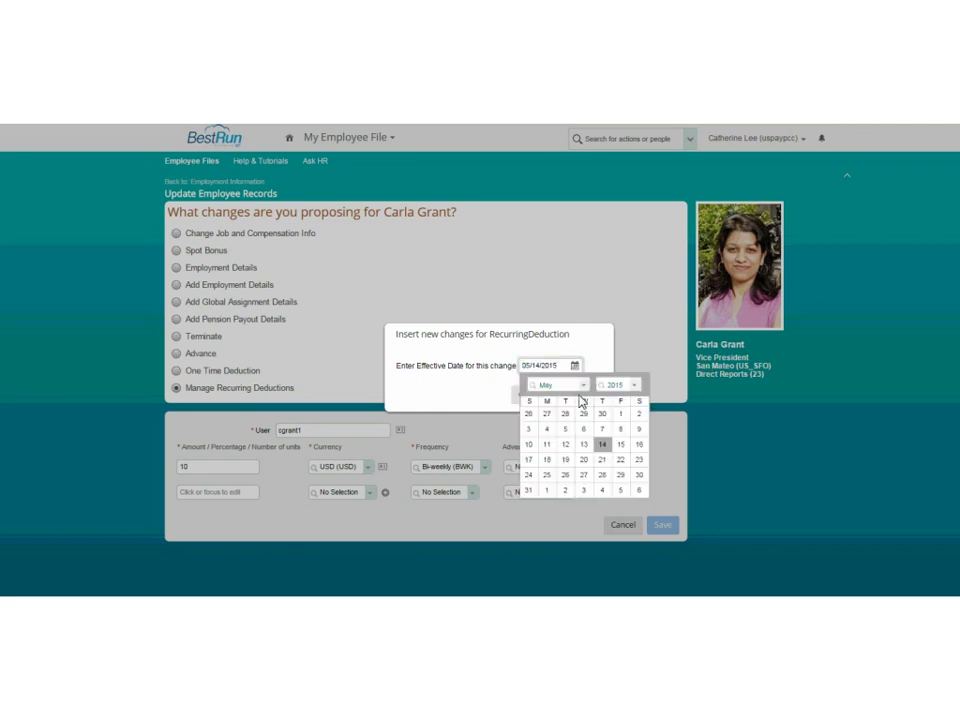
{"action": "left_click", "coordinate": [547, 463]}
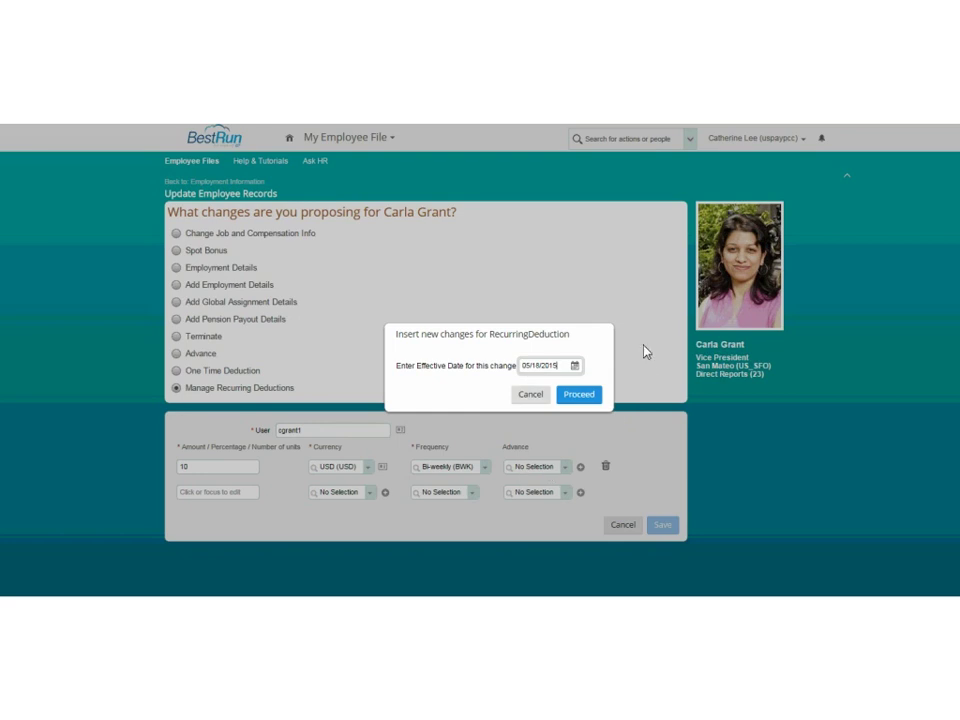
{"action": "left_click", "coordinate": [538, 398]}
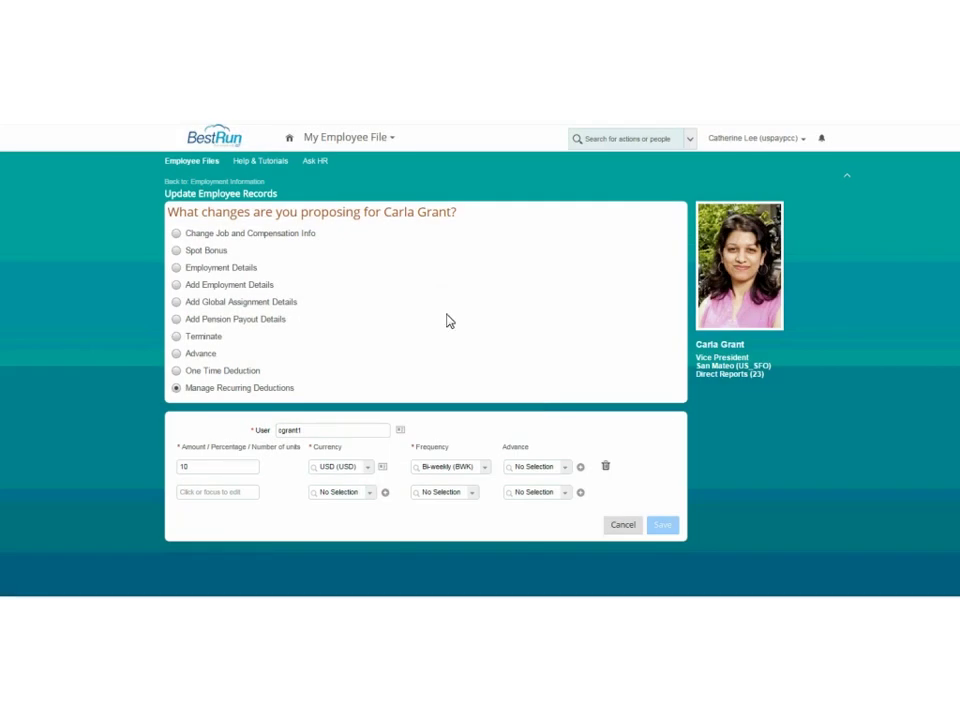
Choose Change Job and Compensation Info with Compensation Information ticked, showing the 05/14/2015 form.
{"action": "left_click", "coordinate": [178, 237]}
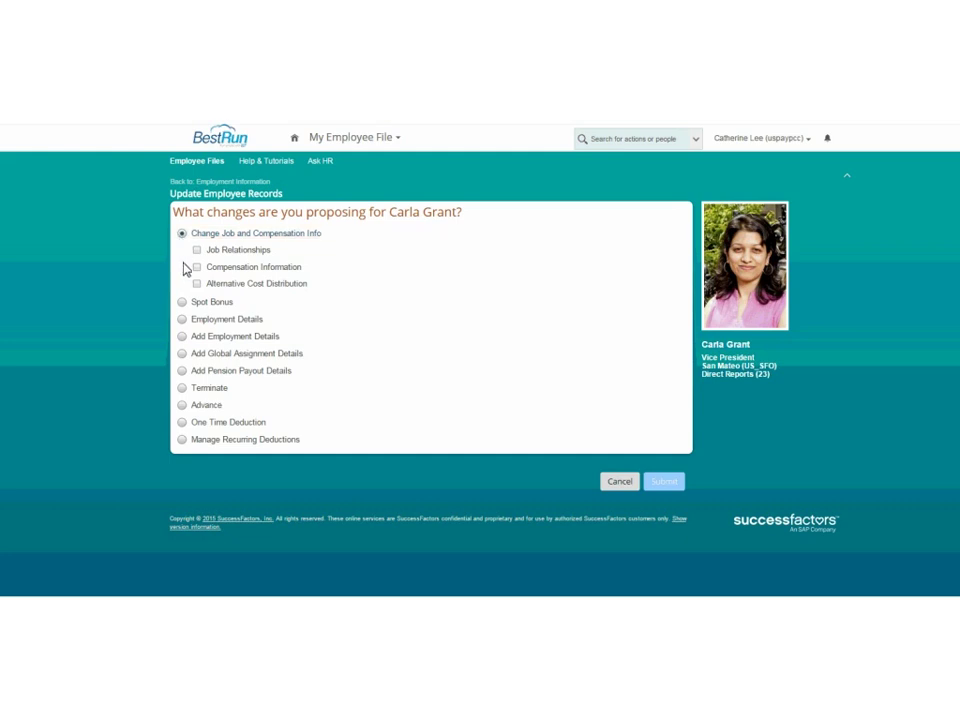
{"action": "left_click", "coordinate": [197, 268]}
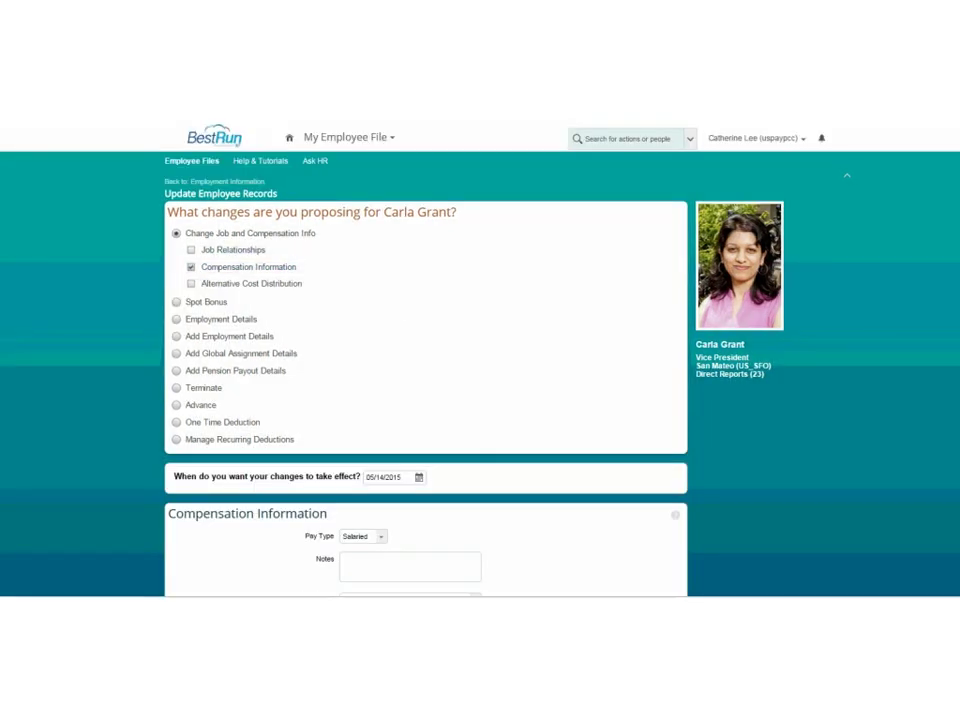
{"action": "scroll", "coordinate": [480, 360], "scroll_direction": "down", "scroll_amount": 4}
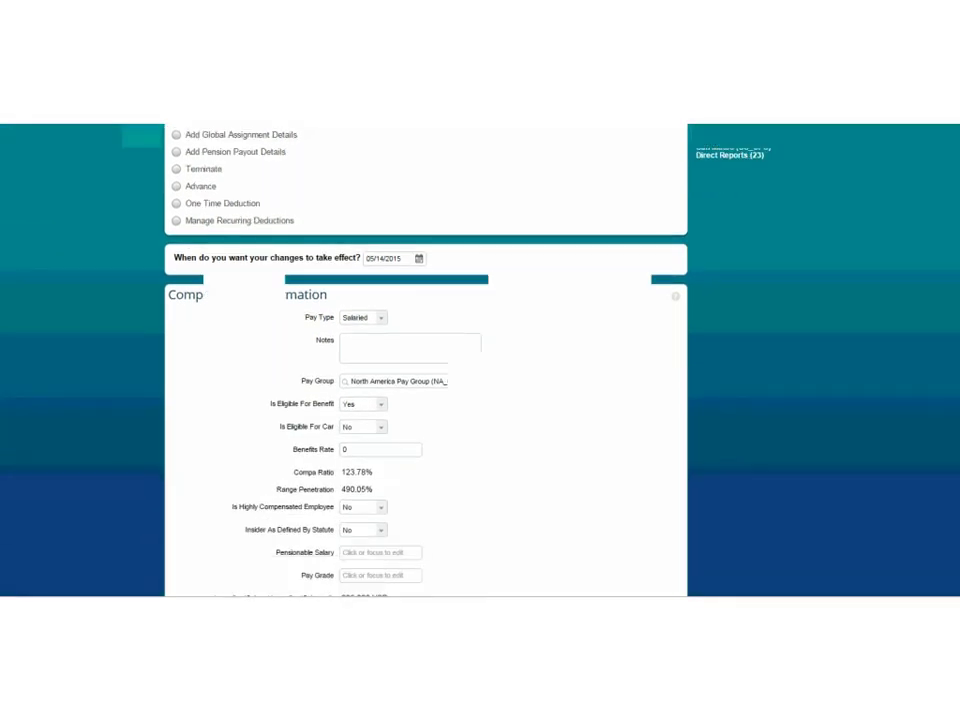
{"action": "scroll", "coordinate": [480, 360], "scroll_direction": "down", "scroll_amount": 2}
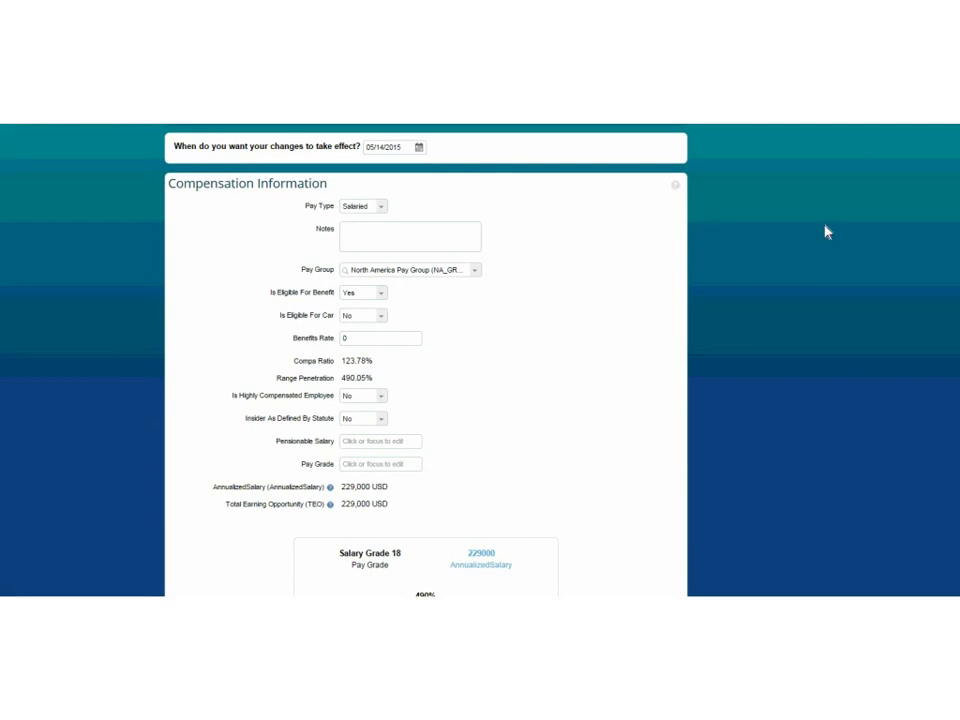
{"action": "scroll", "coordinate": [700, 180], "scroll_direction": "down", "scroll_amount": 1}
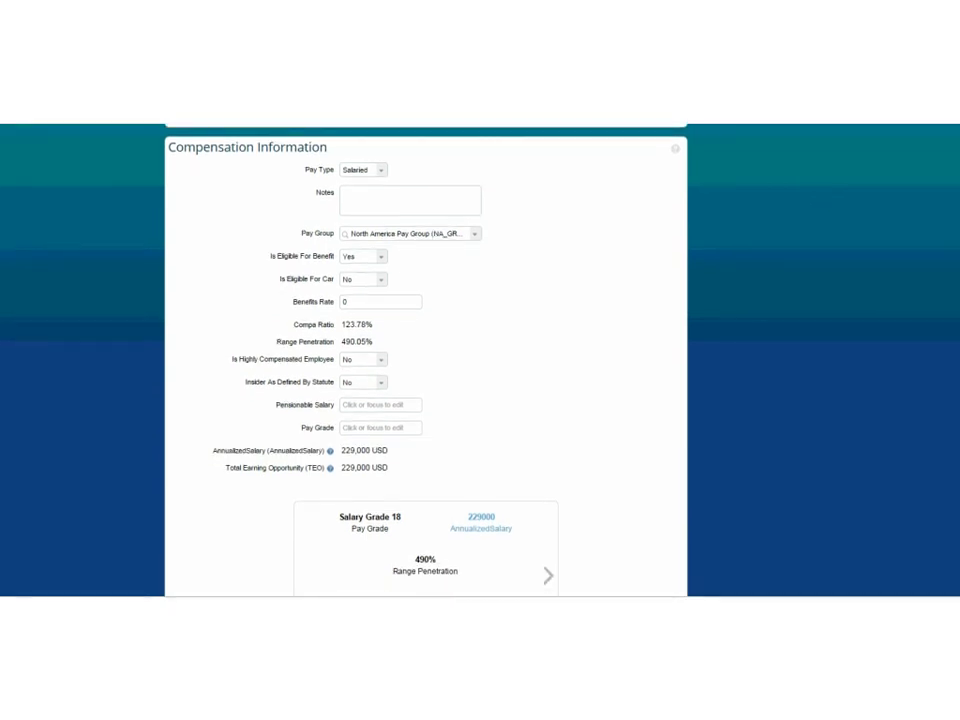
{"action": "left_click", "coordinate": [381, 171]}
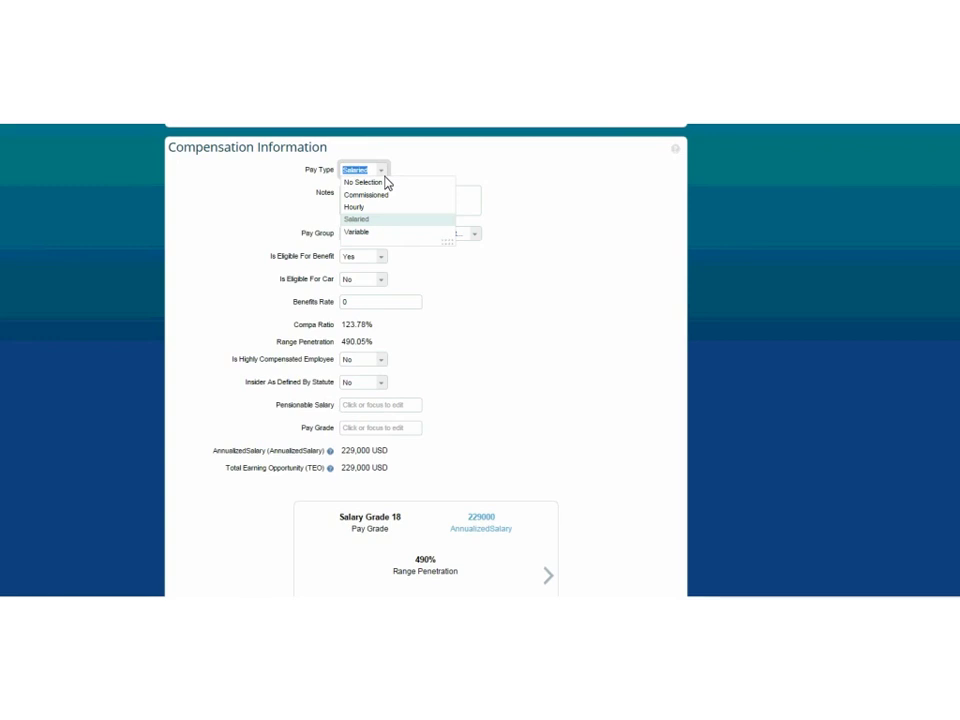
{"action": "left_click", "coordinate": [424, 217]}
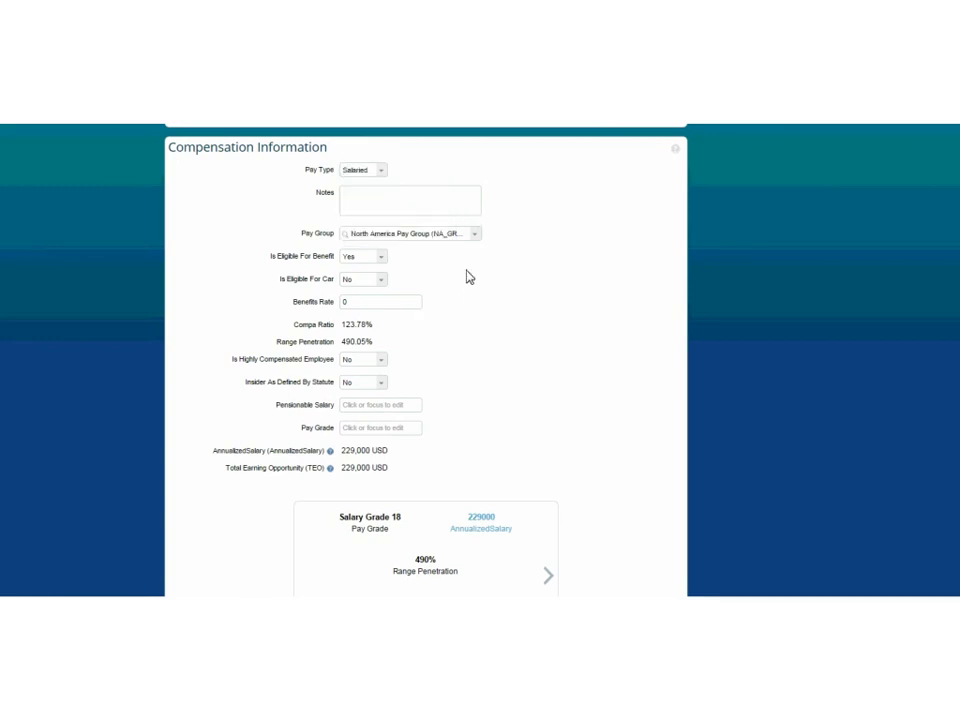
{"action": "left_click", "coordinate": [476, 240]}
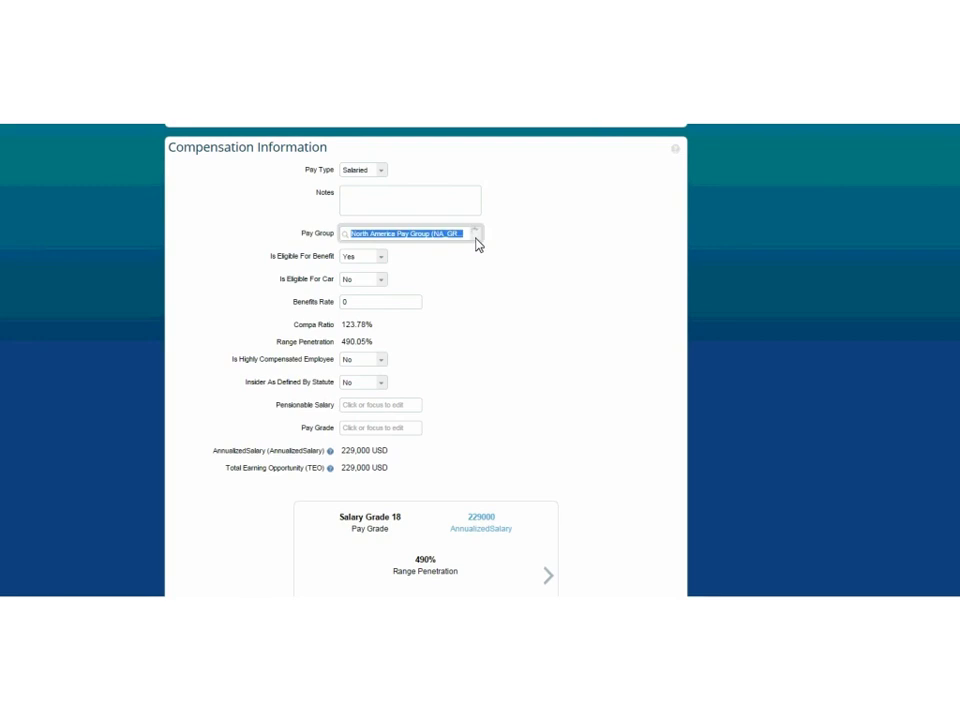
{"action": "left_click", "coordinate": [476, 240]}
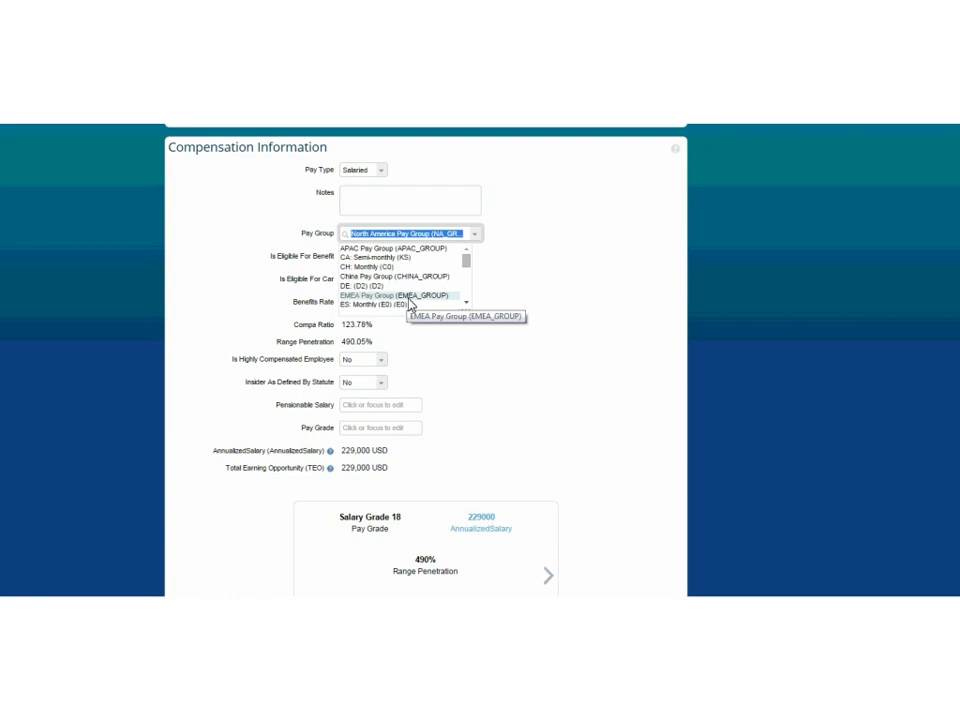
{"action": "left_click_drag", "start_coordinate": [467, 272], "coordinate": [471, 281]}
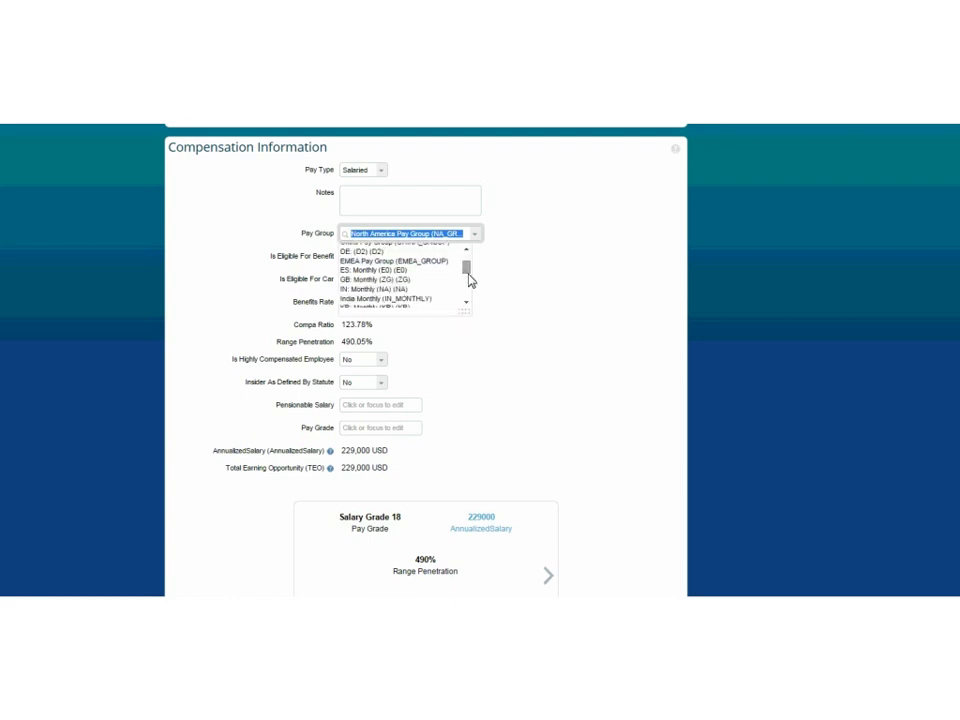
{"action": "left_click", "coordinate": [531, 324]}
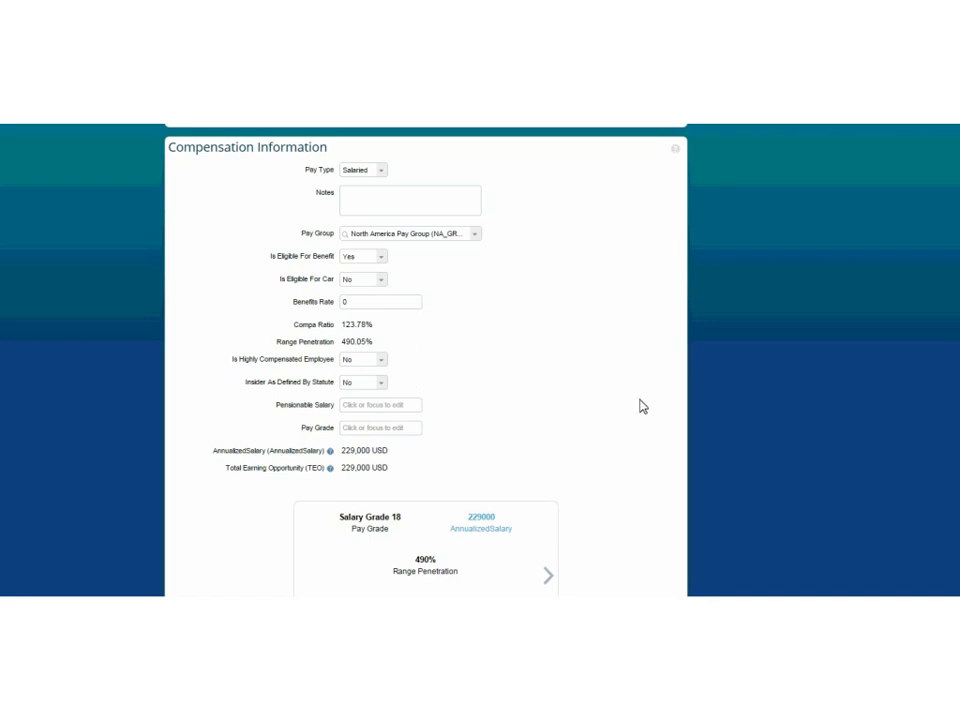
{"action": "scroll", "coordinate": [426, 360], "scroll_direction": "down", "scroll_amount": 3}
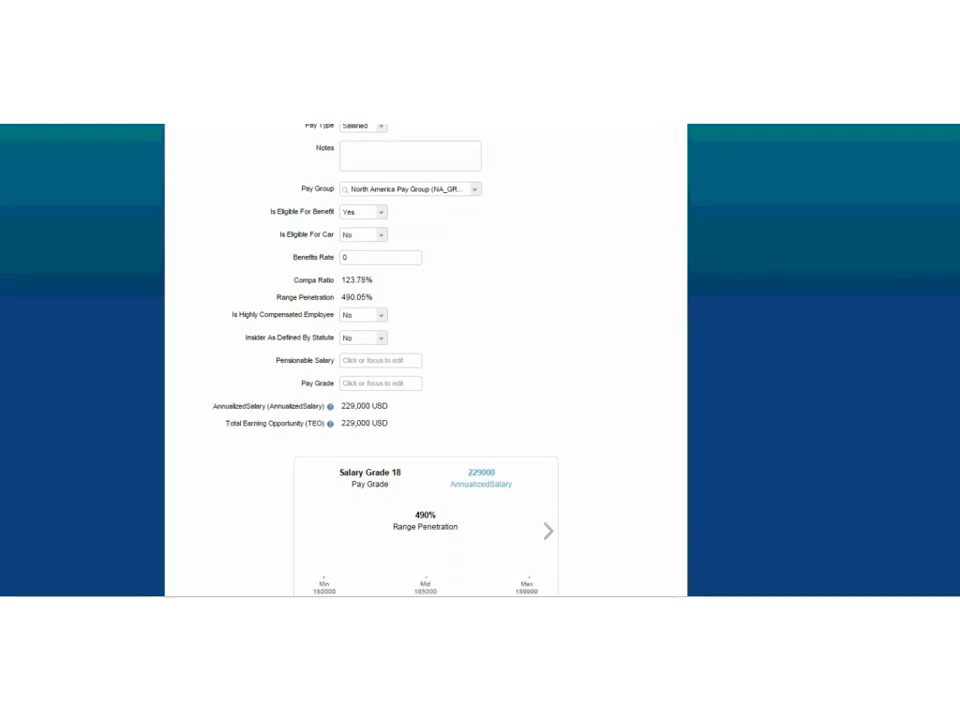
{"action": "scroll", "coordinate": [426, 360], "scroll_direction": "down", "scroll_amount": 2}
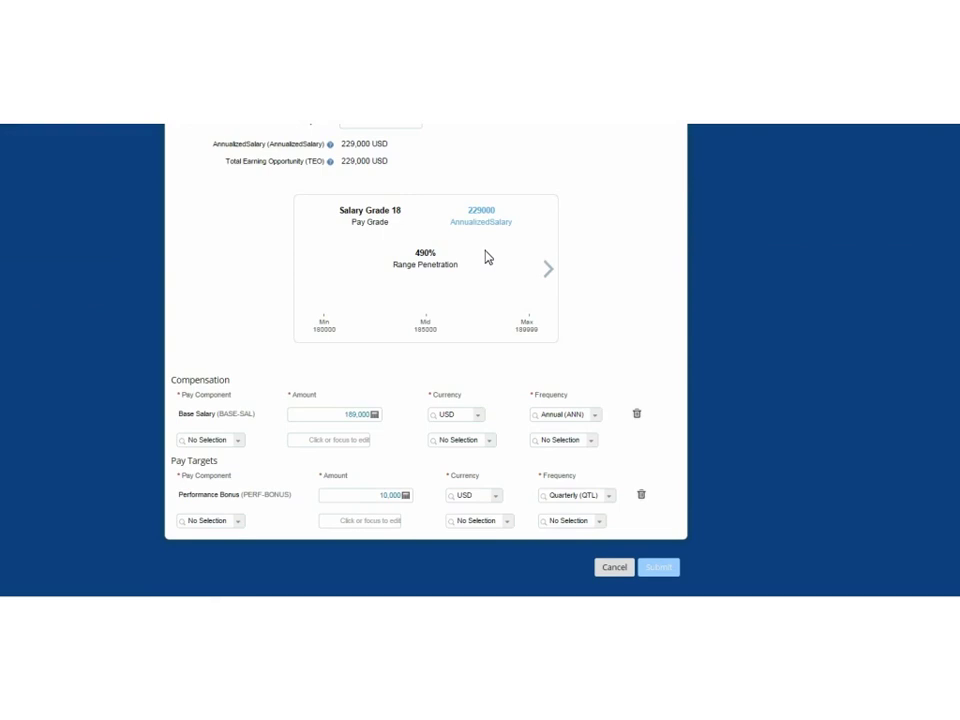
Check compensation history and compa ratio, then change Base Salary from 189,000 to 200,000 USD.
{"action": "left_click", "coordinate": [550, 272]}
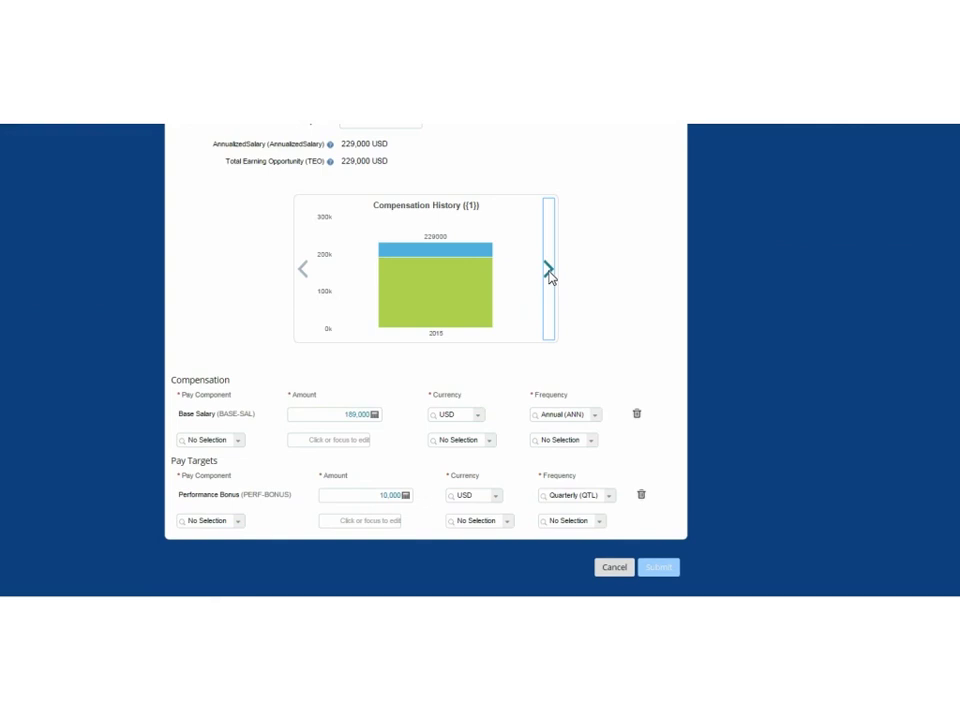
{"action": "left_click", "coordinate": [549, 272]}
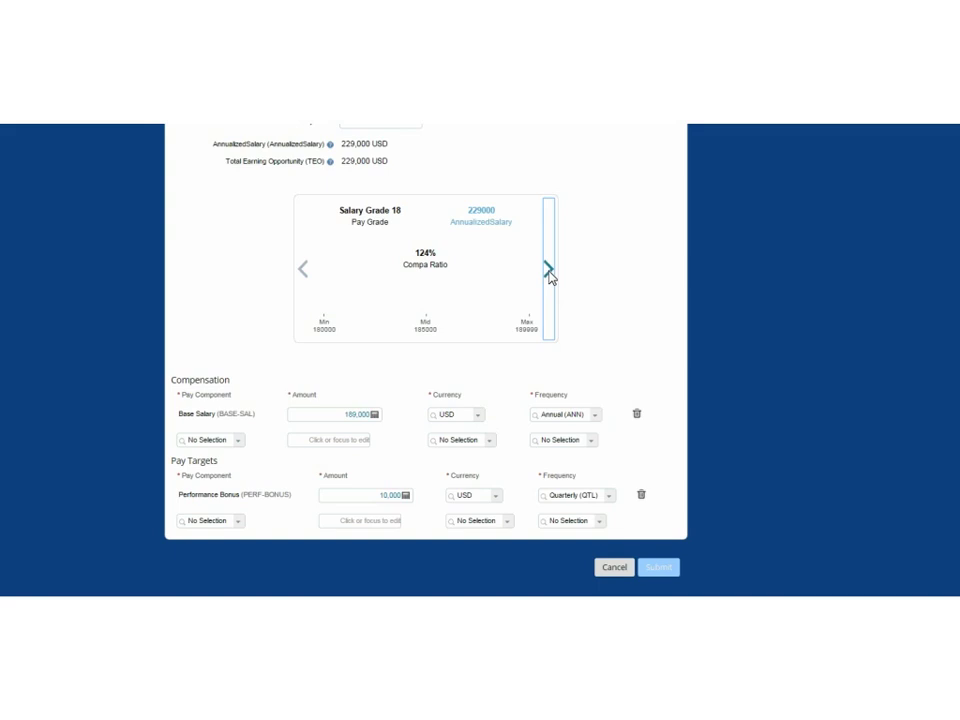
{"action": "left_click", "coordinate": [345, 425]}
{"action": "left_click_drag", "start_coordinate": [345, 426], "coordinate": [379, 426]}
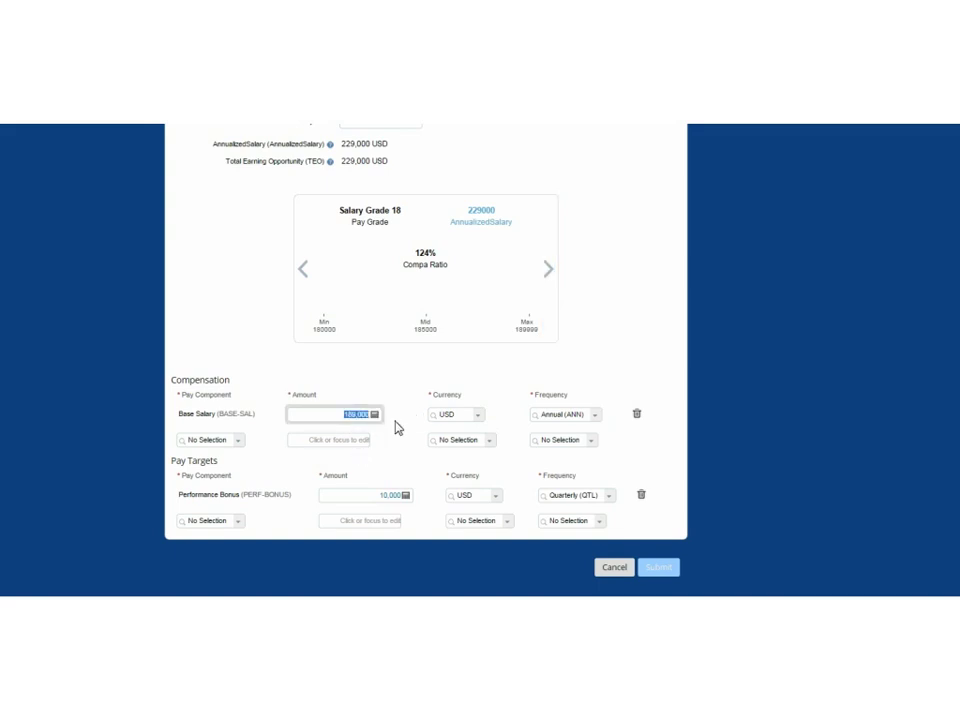
{"action": "type", "text": "200000"}
{"action": "key", "text": "Tab"}
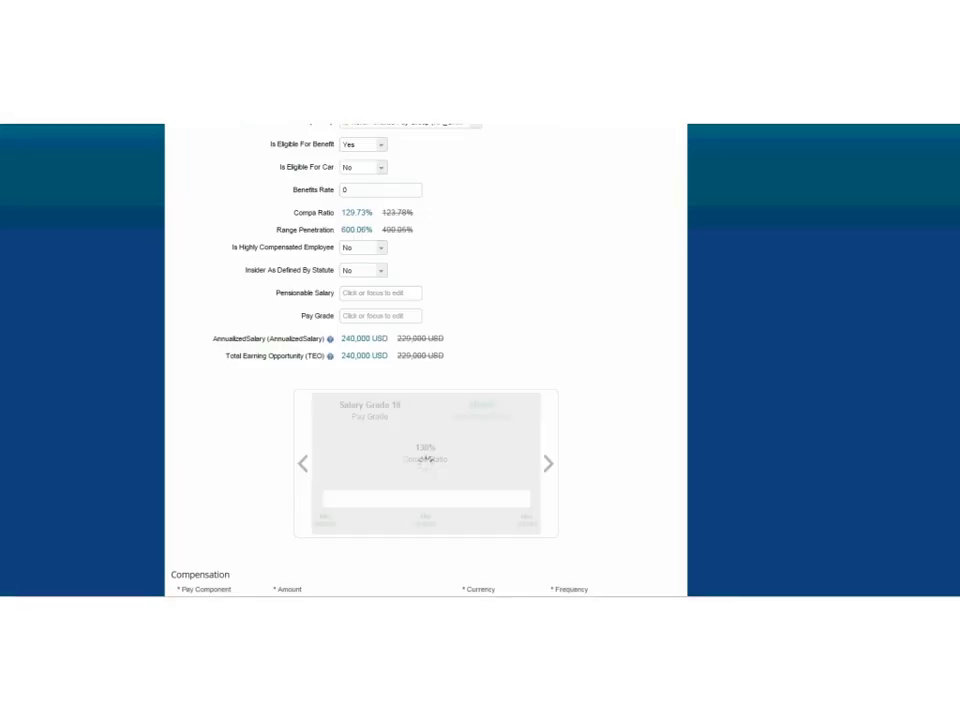
{"action": "scroll", "coordinate": [800, 433], "scroll_direction": "down", "scroll_amount": 3}
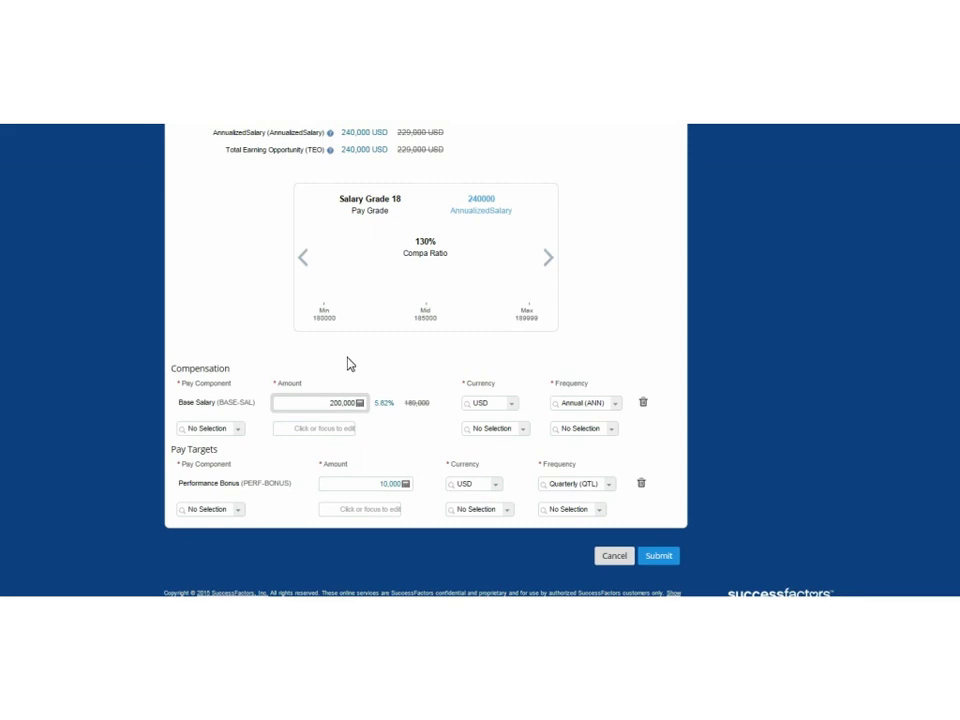
Browse the Pay Component and Frequency lists without choosing, then cancel the compensation change.
{"action": "left_click", "coordinate": [242, 440]}
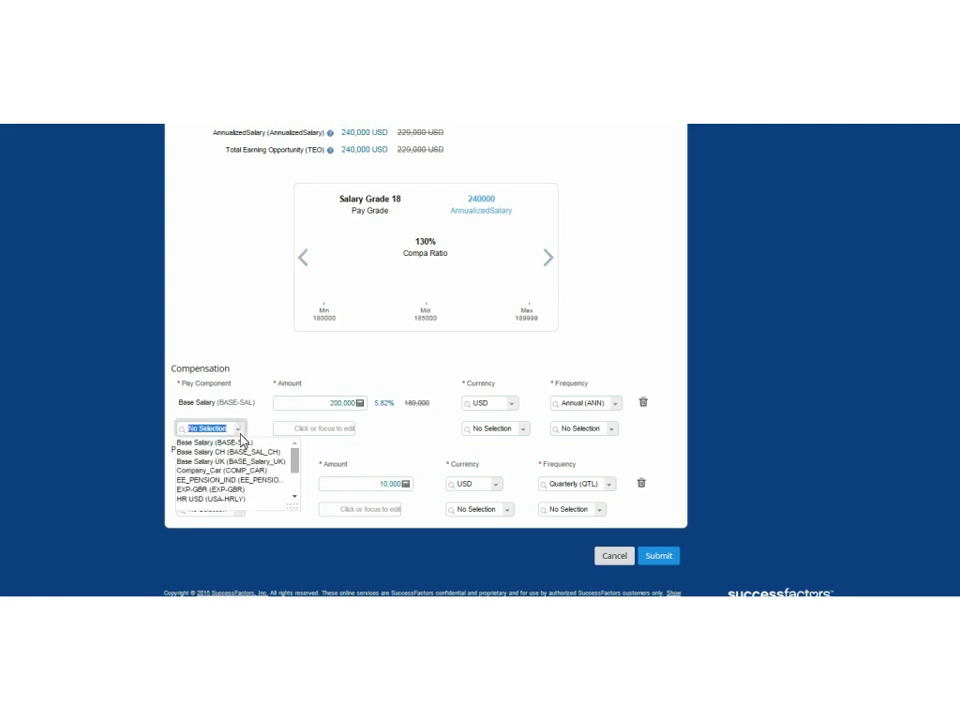
{"action": "left_click_drag", "start_coordinate": [229, 470], "coordinate": [230, 478]}
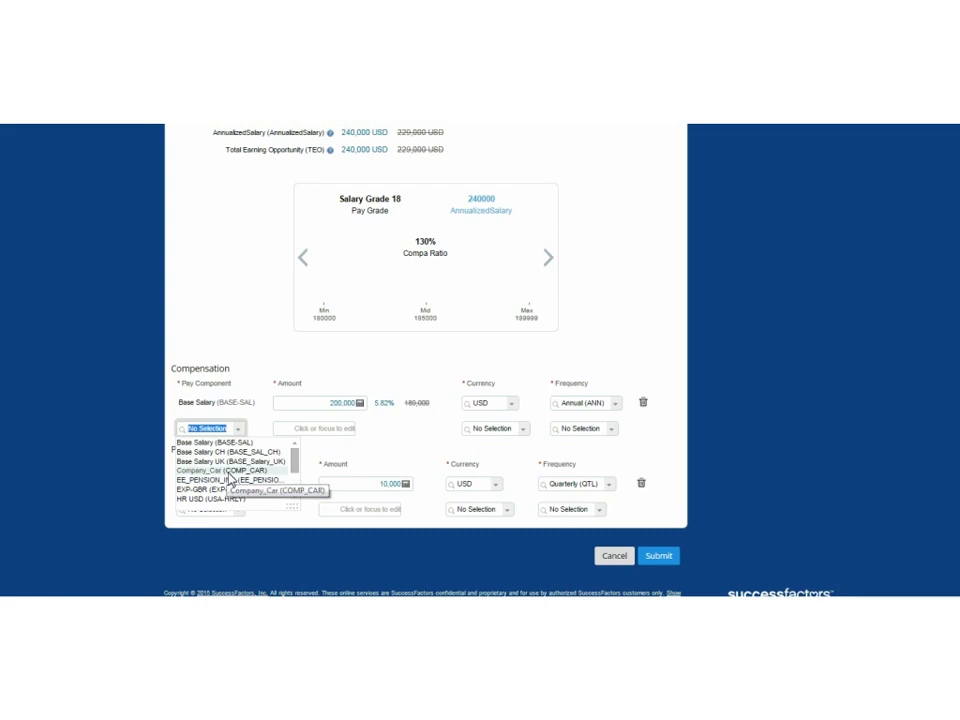
{"action": "left_click", "coordinate": [401, 453]}
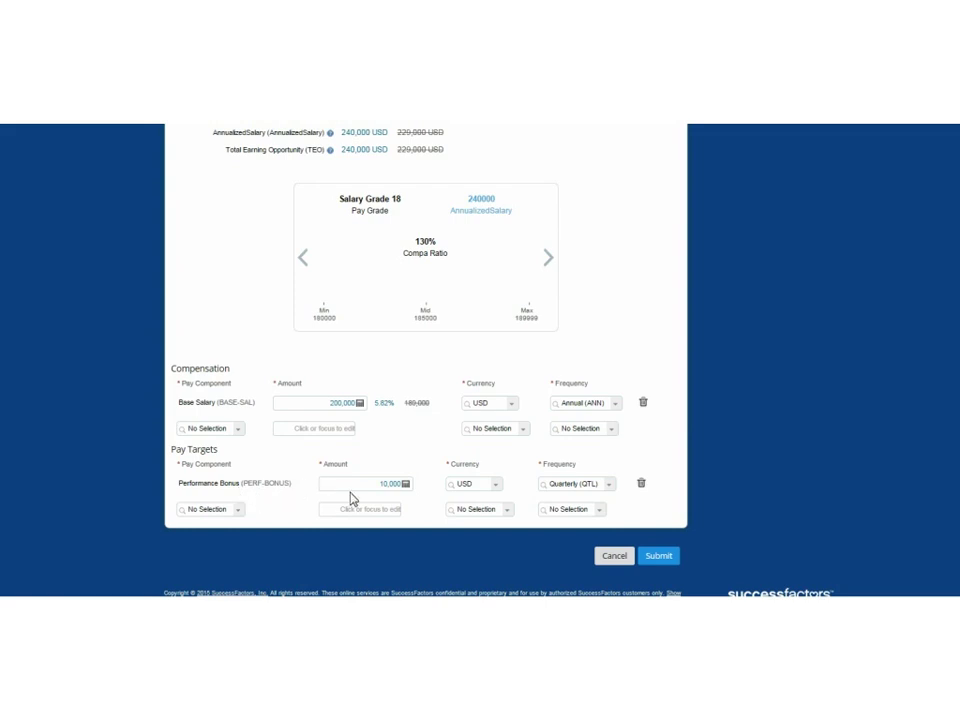
{"action": "left_click", "coordinate": [239, 514]}
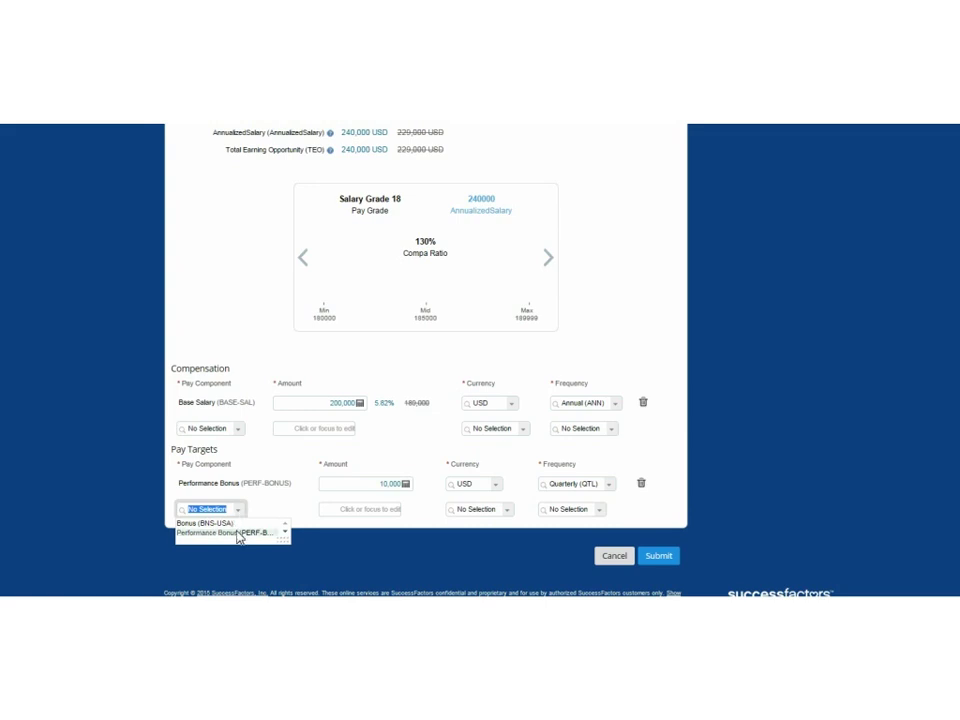
{"action": "left_click", "coordinate": [600, 511]}
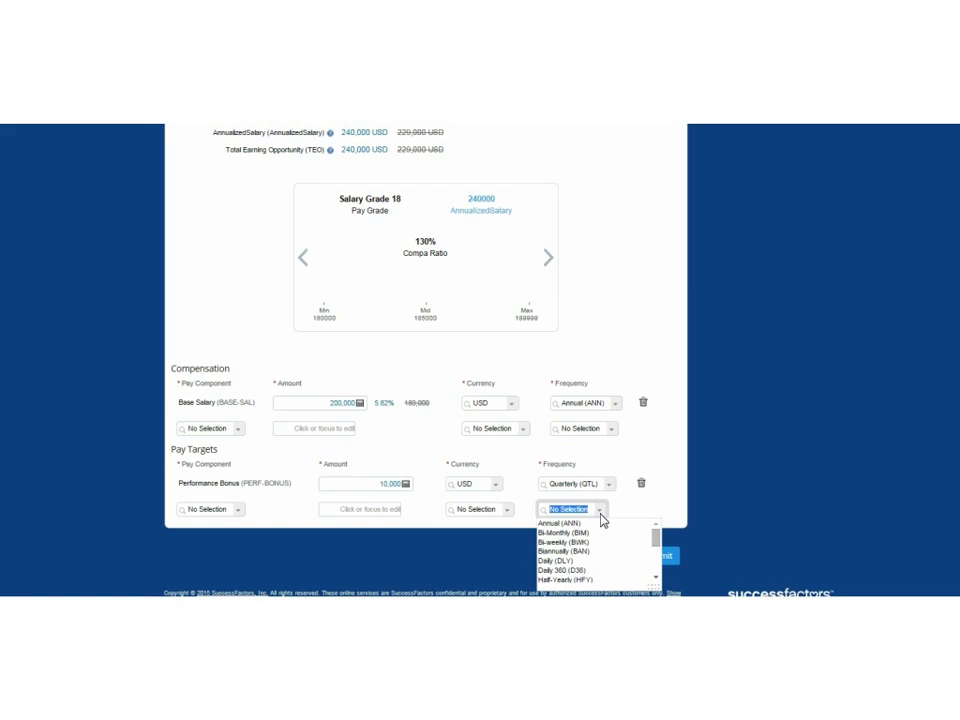
{"action": "left_click", "coordinate": [776, 478]}
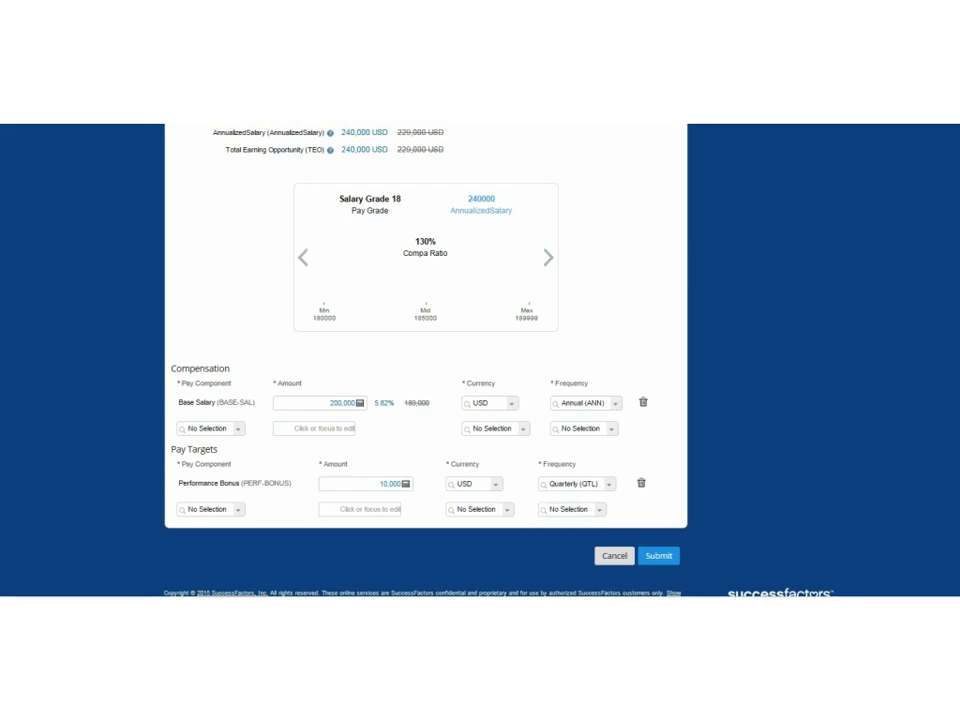
{"action": "scroll", "coordinate": [425, 360], "scroll_direction": "up", "scroll_amount": 1}
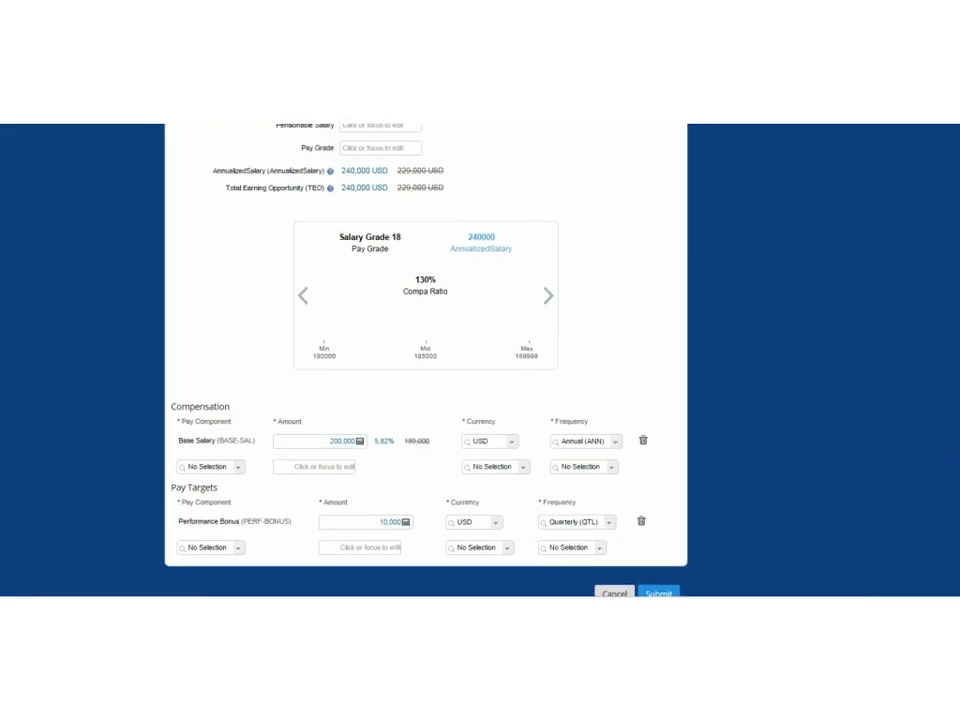
{"action": "scroll", "coordinate": [425, 360], "scroll_direction": "down", "scroll_amount": 1}
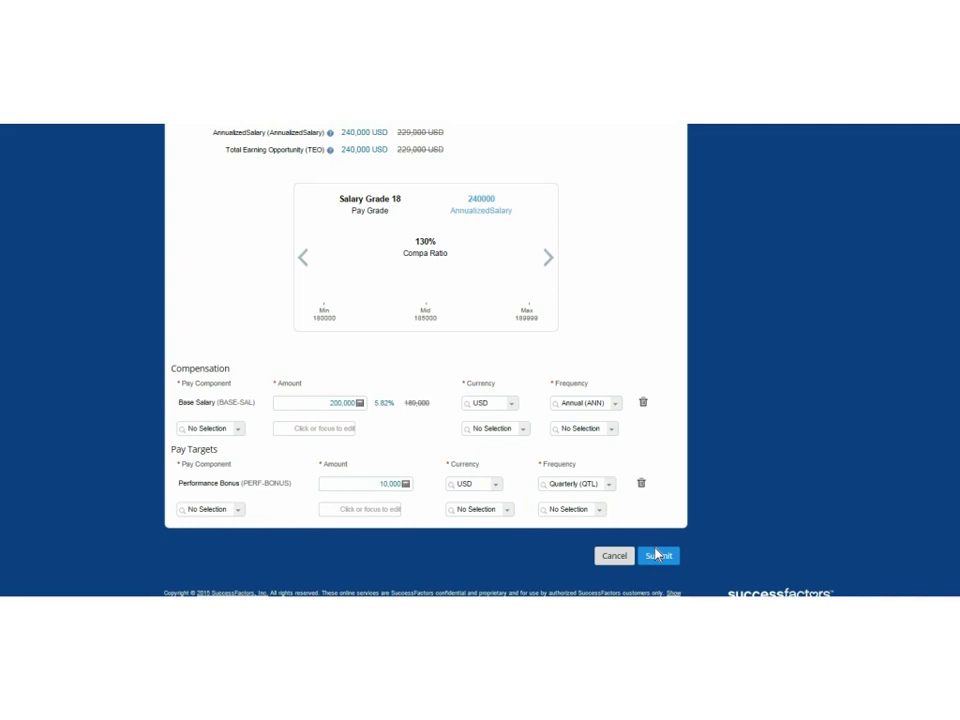
{"action": "left_click", "coordinate": [606, 562]}
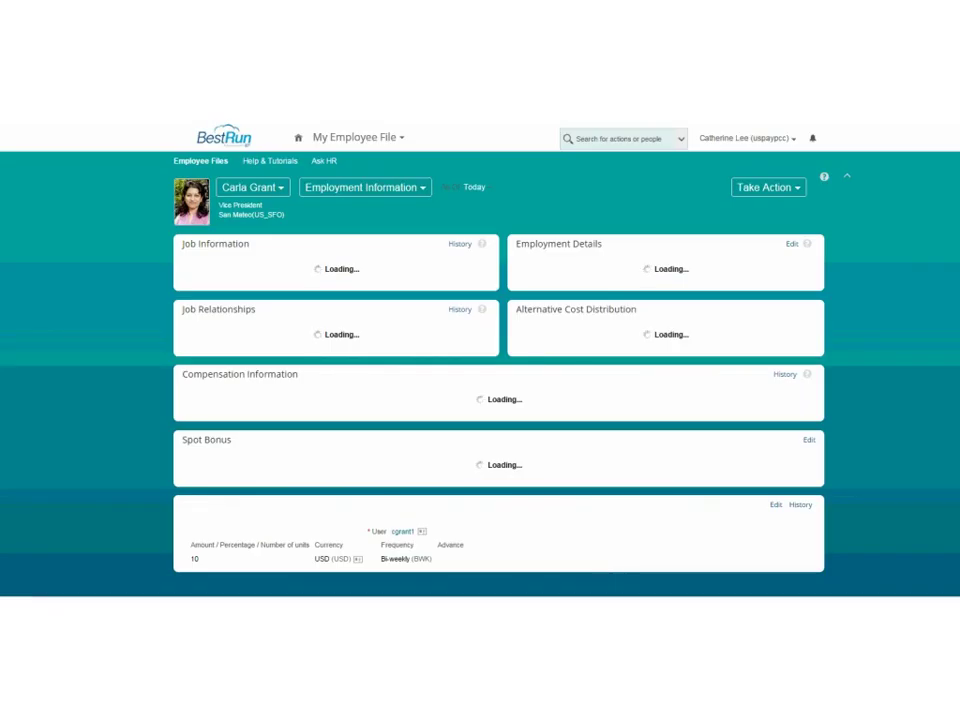
Switch to the Personal Information view and scroll past biographical and contact sections to Payment Information.
{"action": "left_click", "coordinate": [391, 191]}
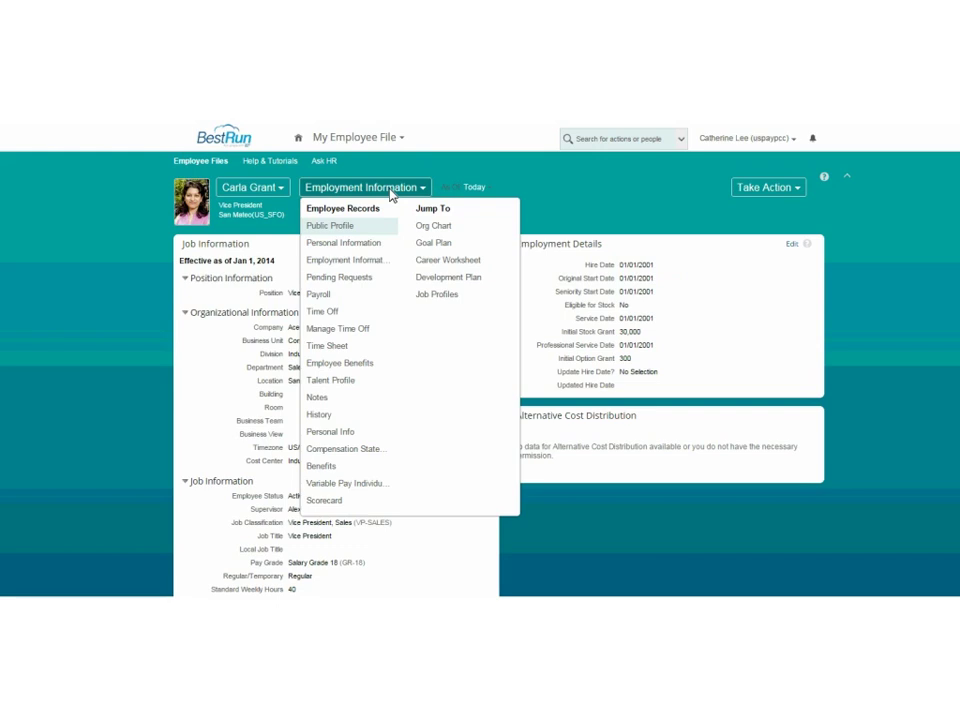
{"action": "left_click", "coordinate": [348, 245]}
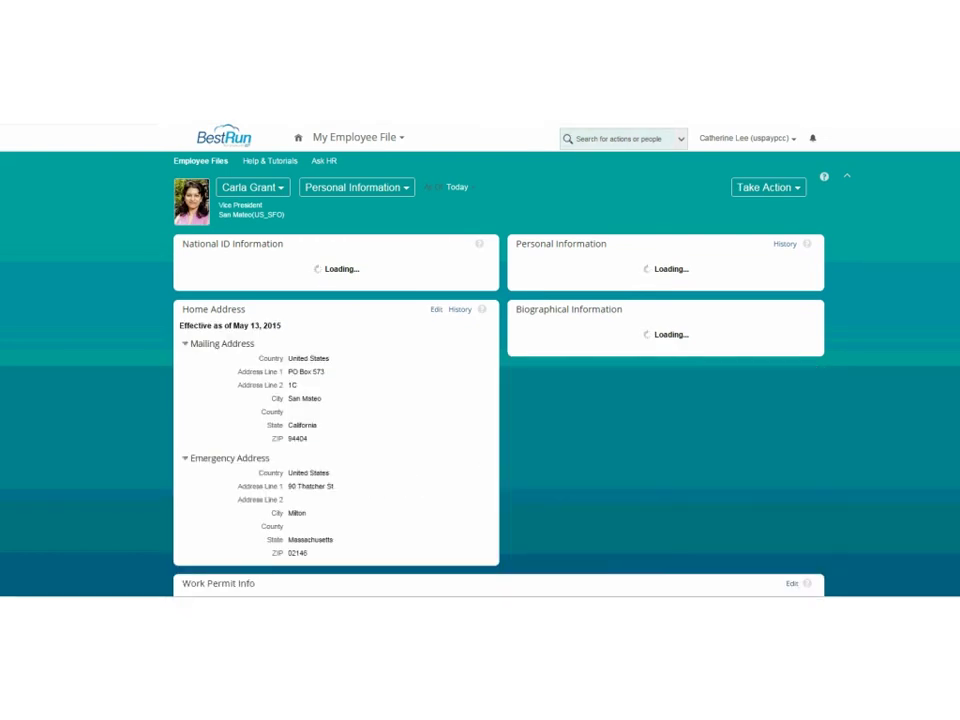
{"action": "scroll", "coordinate": [480, 360], "scroll_direction": "down", "scroll_amount": 3}
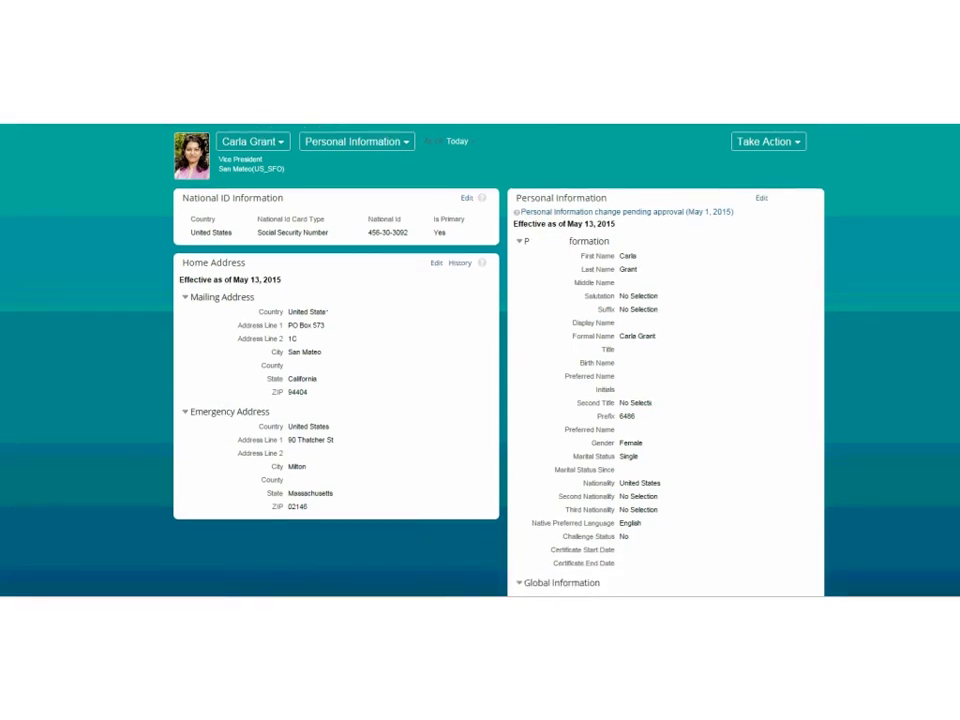
{"action": "scroll", "coordinate": [480, 360], "scroll_direction": "down", "scroll_amount": 6}
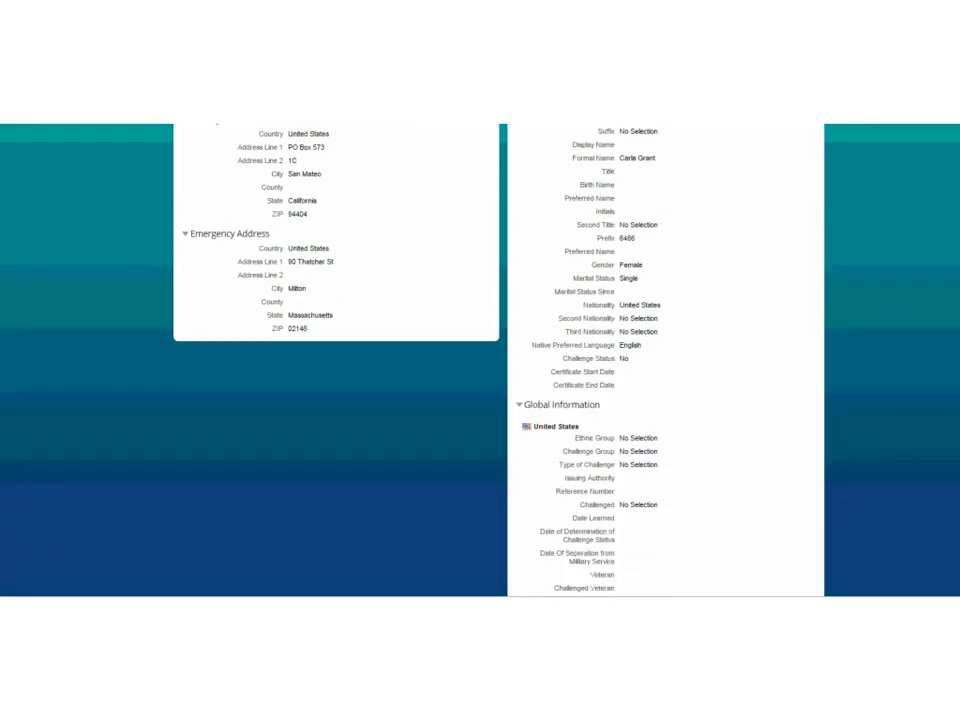
{"action": "scroll", "coordinate": [557, 217], "scroll_direction": "down", "scroll_amount": 4}
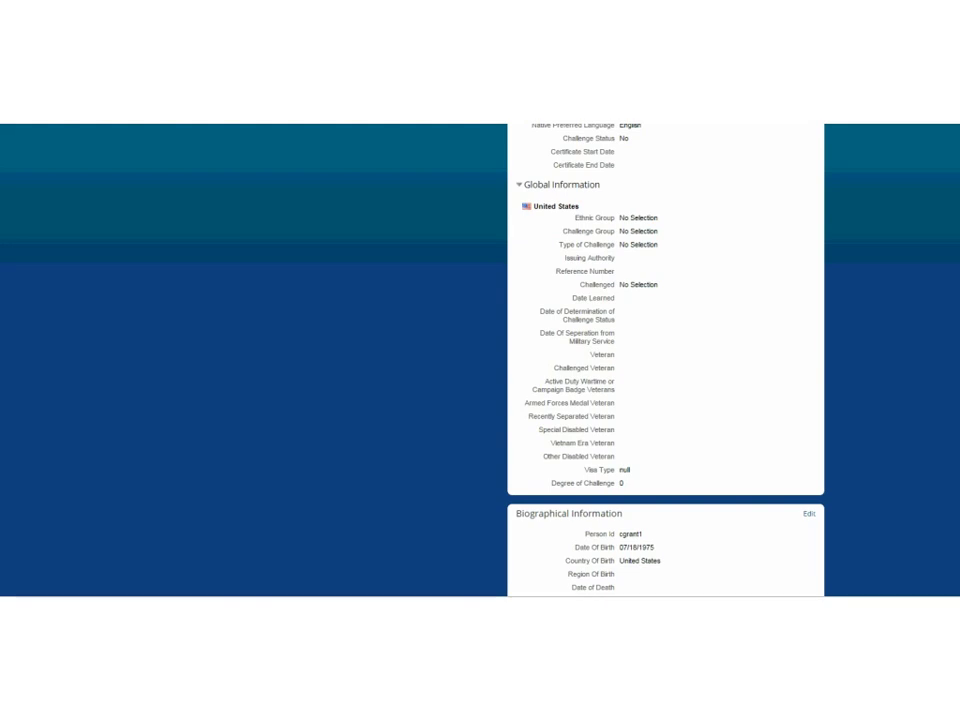
{"action": "scroll", "coordinate": [665, 360], "scroll_direction": "up", "scroll_amount": 2}
{"action": "scroll", "coordinate": [665, 360], "scroll_direction": "down", "scroll_amount": 1}
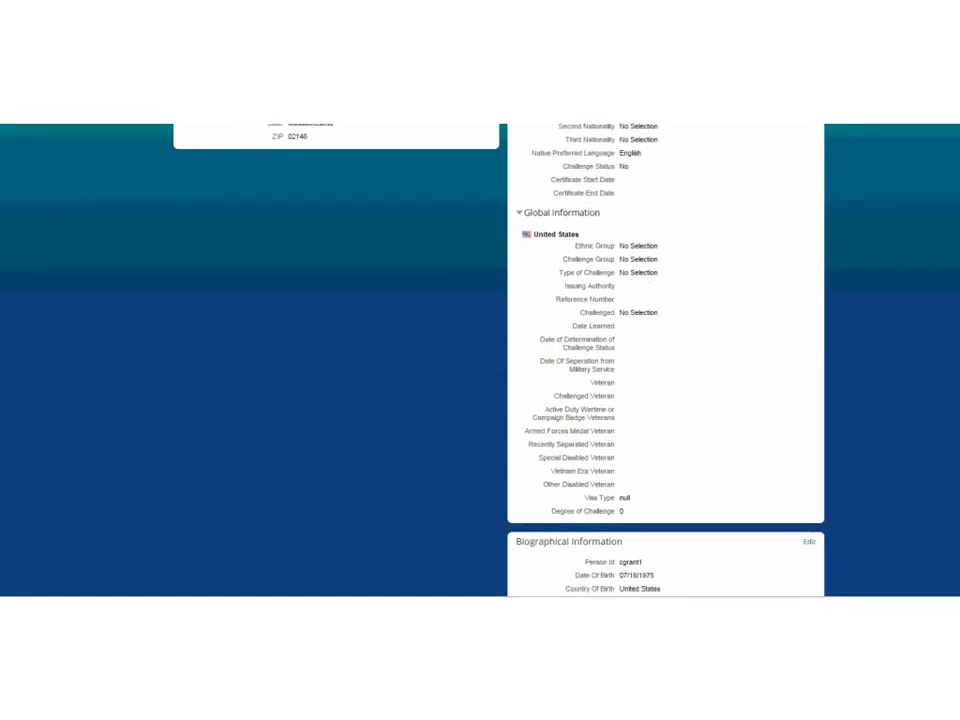
{"action": "scroll", "coordinate": [665, 360], "scroll_direction": "down", "scroll_amount": 1}
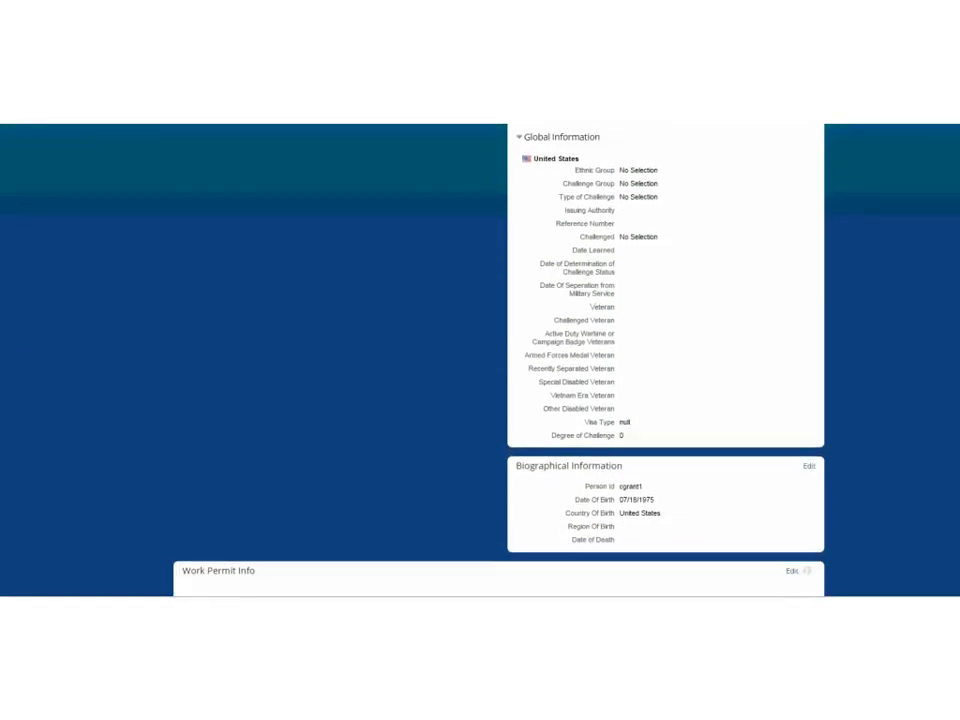
{"action": "scroll", "coordinate": [498, 360], "scroll_direction": "down", "scroll_amount": 4}
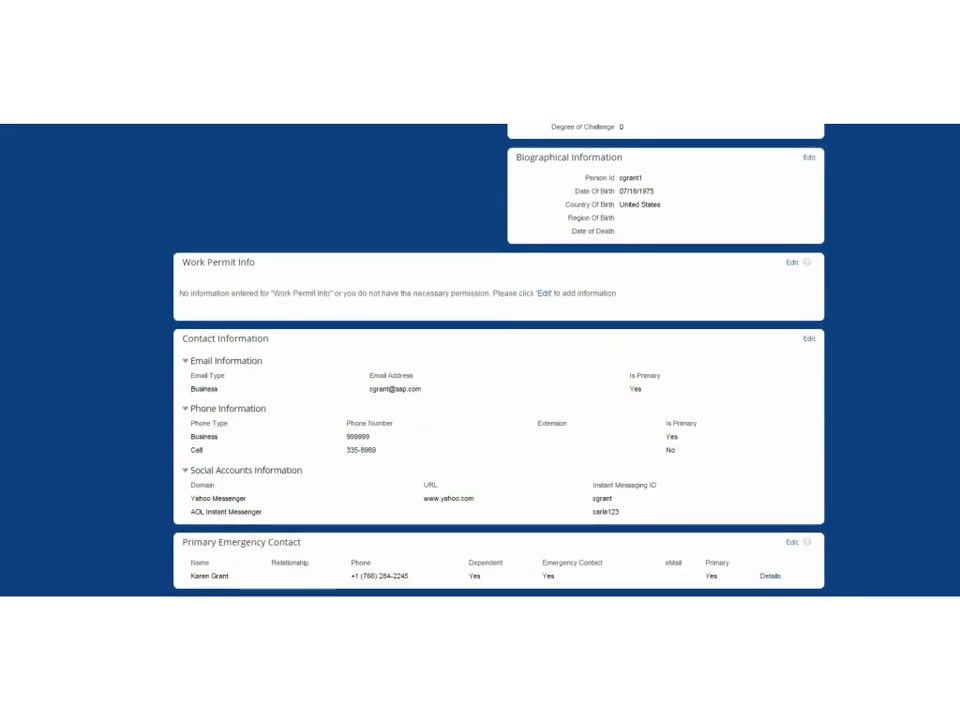
{"action": "scroll", "coordinate": [498, 360], "scroll_direction": "down", "scroll_amount": 3}
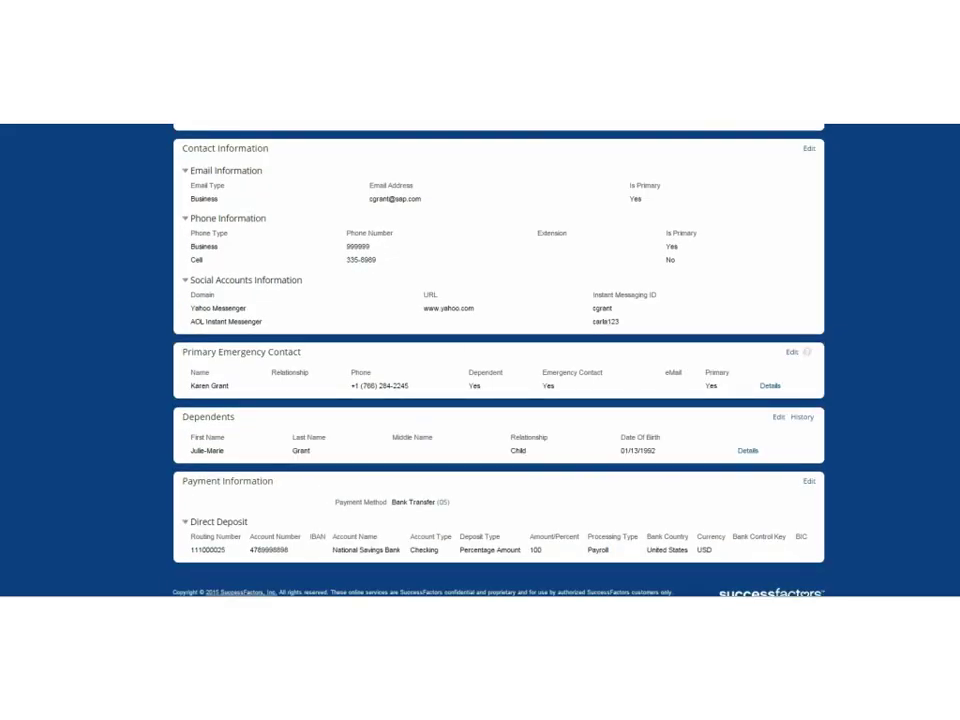
Edit Payment Information and enter a routing number for a second direct deposit.
{"action": "left_click", "coordinate": [810, 484]}
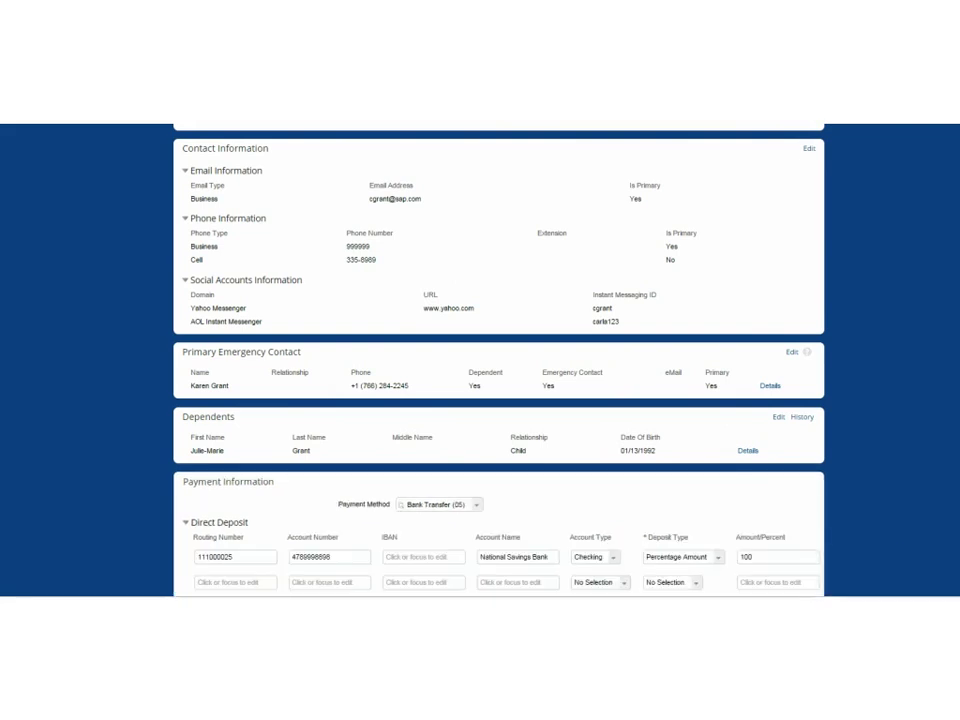
{"action": "scroll", "coordinate": [910, 532], "scroll_direction": "down", "scroll_amount": 1}
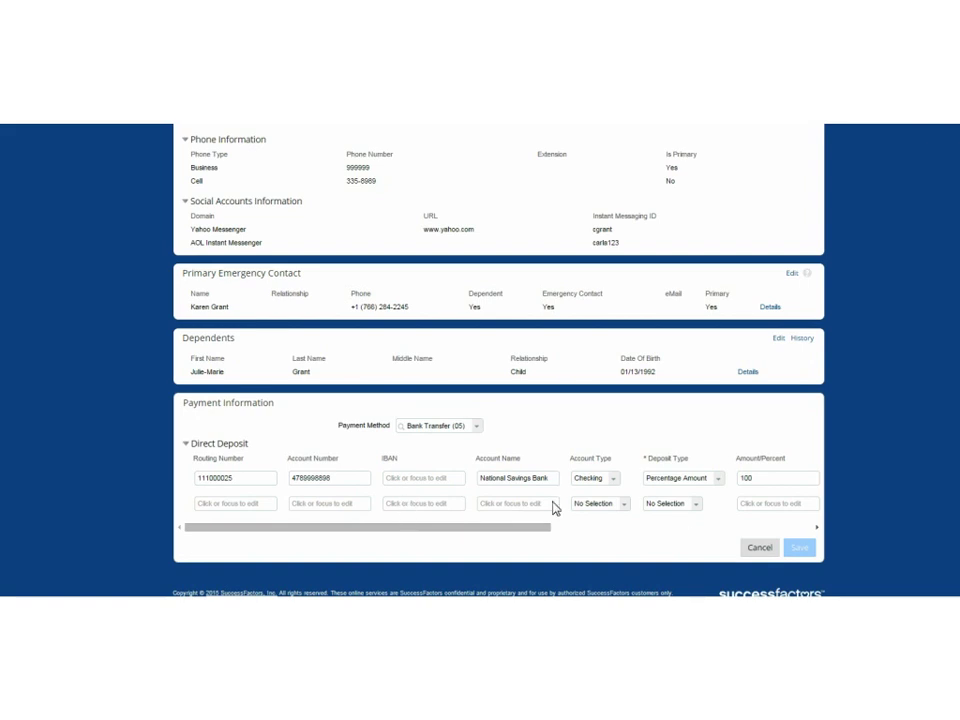
{"action": "left_click", "coordinate": [265, 509]}
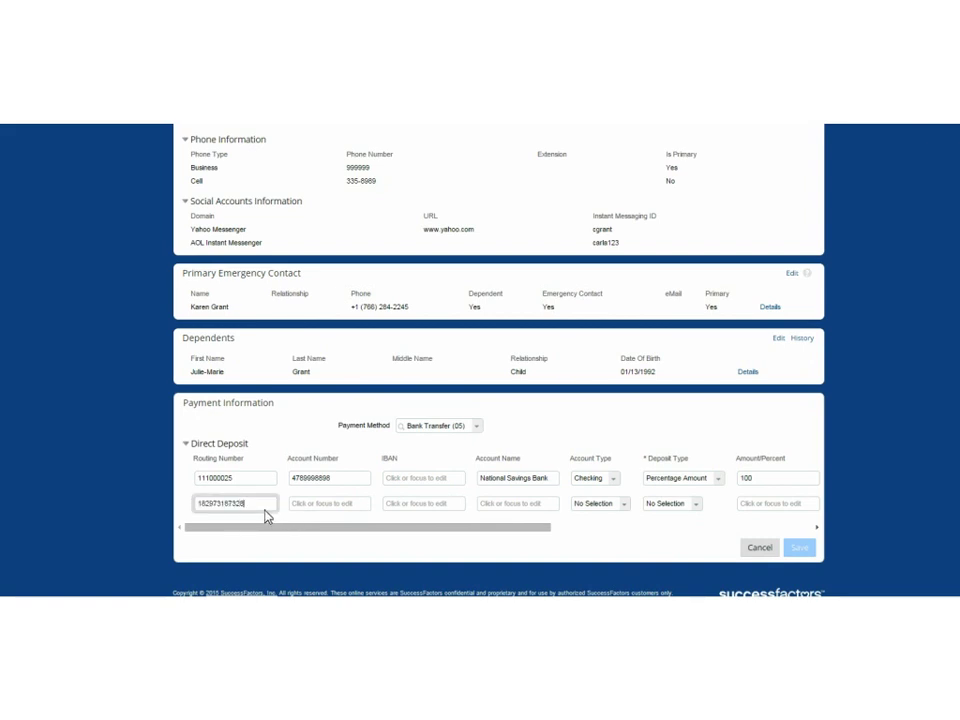
{"action": "key", "text": "Tab"}
{"action": "key", "text": "Tab"}
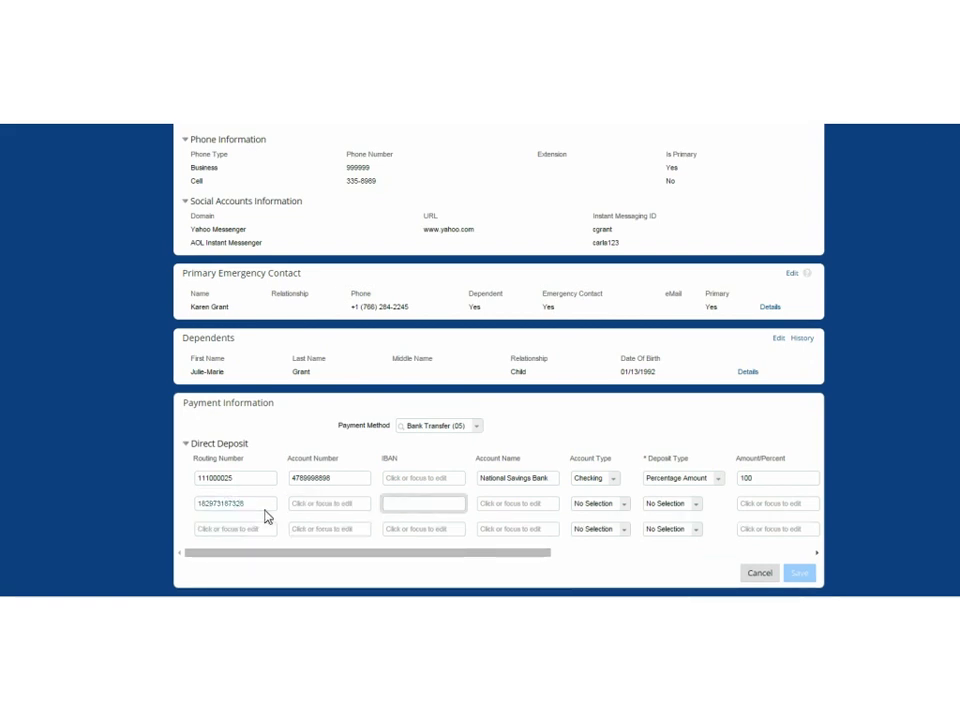
{"action": "left_click", "coordinate": [248, 540]}
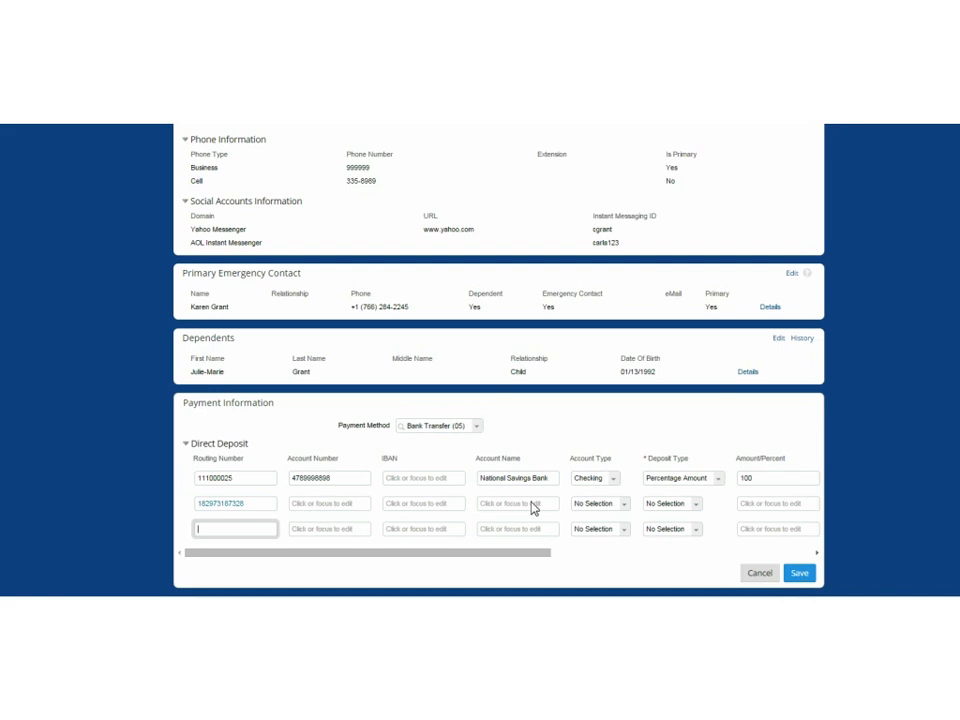
Look over account and deposit type choices, then cancel and choose Don't Save.
{"action": "left_click", "coordinate": [624, 505]}
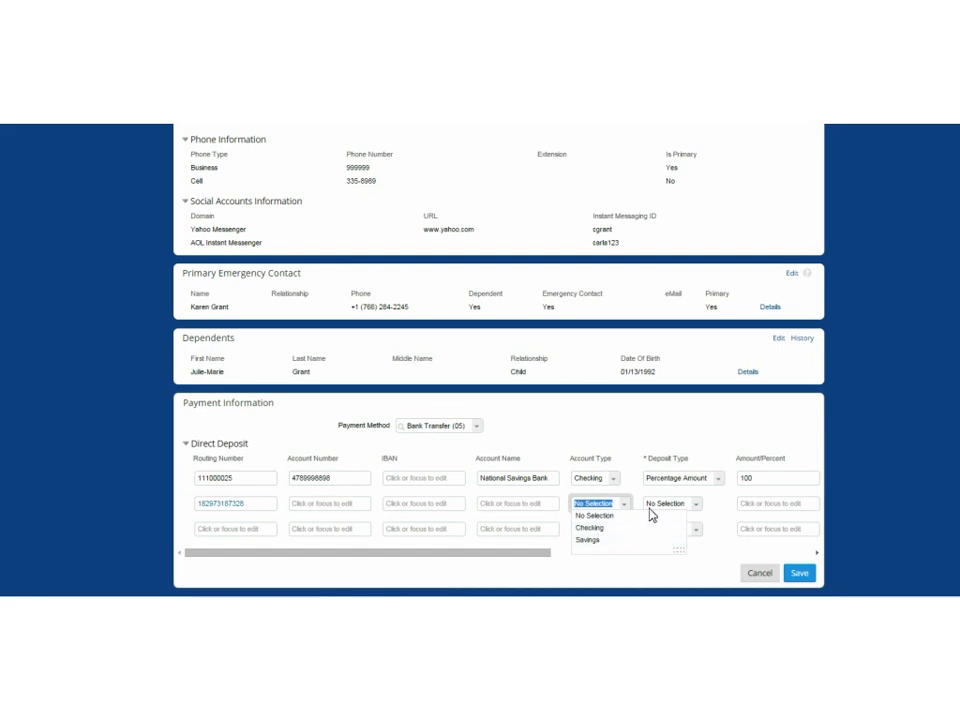
{"action": "left_click", "coordinate": [697, 513]}
{"action": "left_click", "coordinate": [697, 513]}
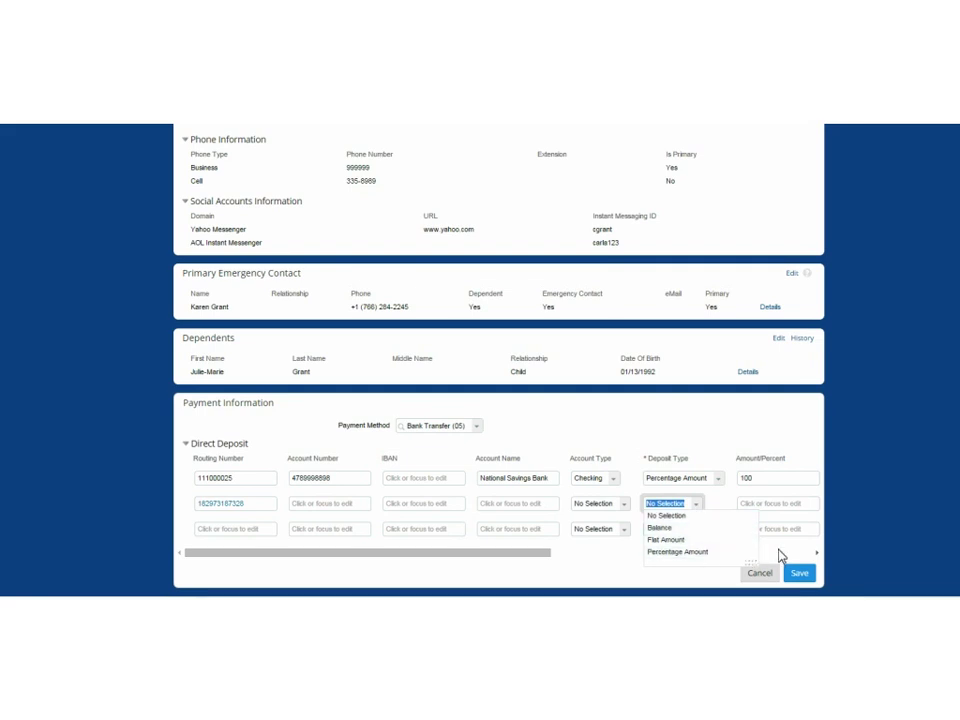
{"action": "left_click", "coordinate": [862, 489]}
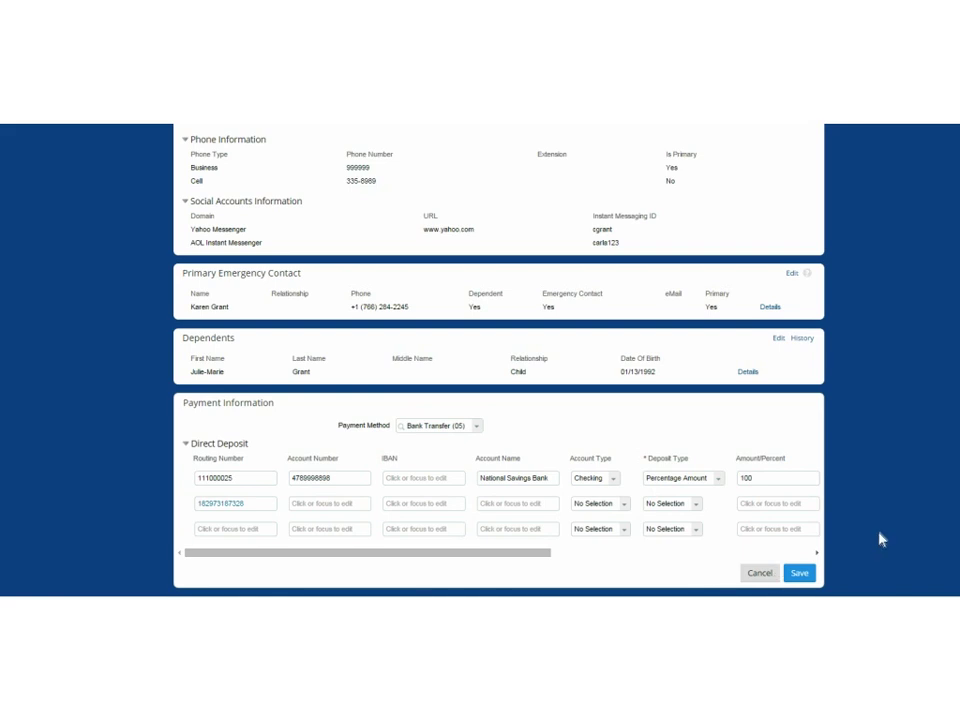
{"action": "left_click", "coordinate": [760, 573]}
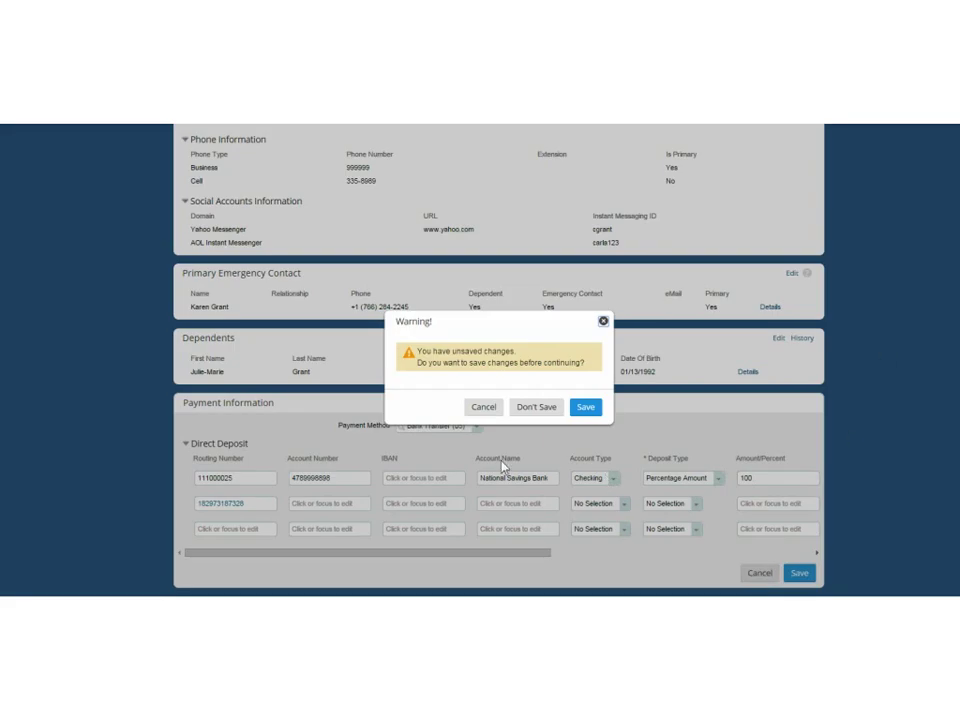
{"action": "left_click", "coordinate": [536, 407]}
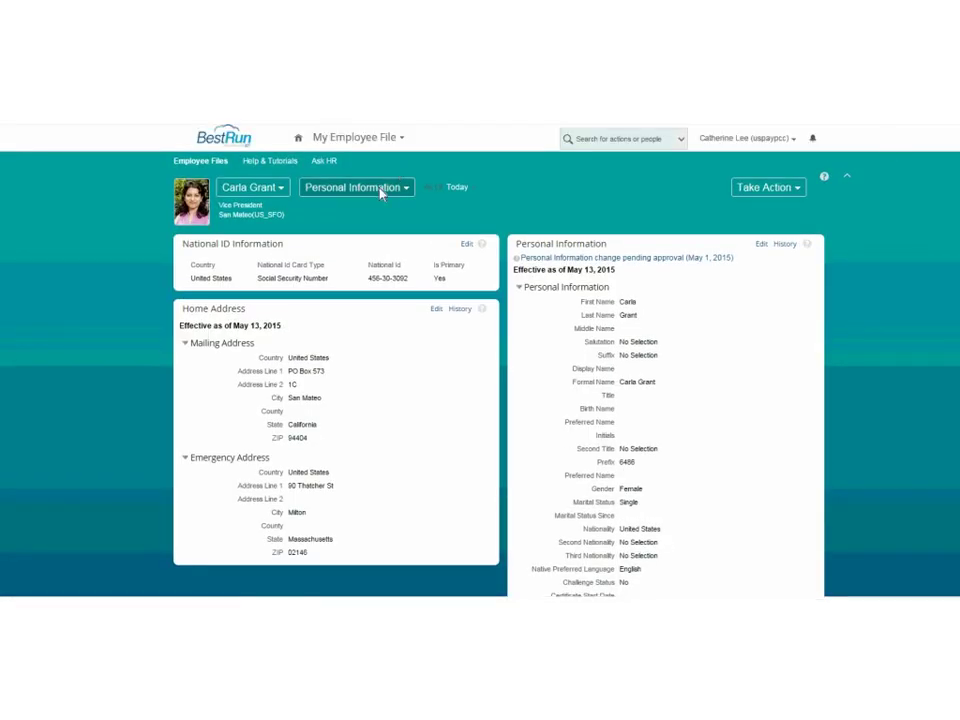
Switch from Personal Information to the Payroll page under Employee Records.
{"action": "left_click", "coordinate": [380, 190]}
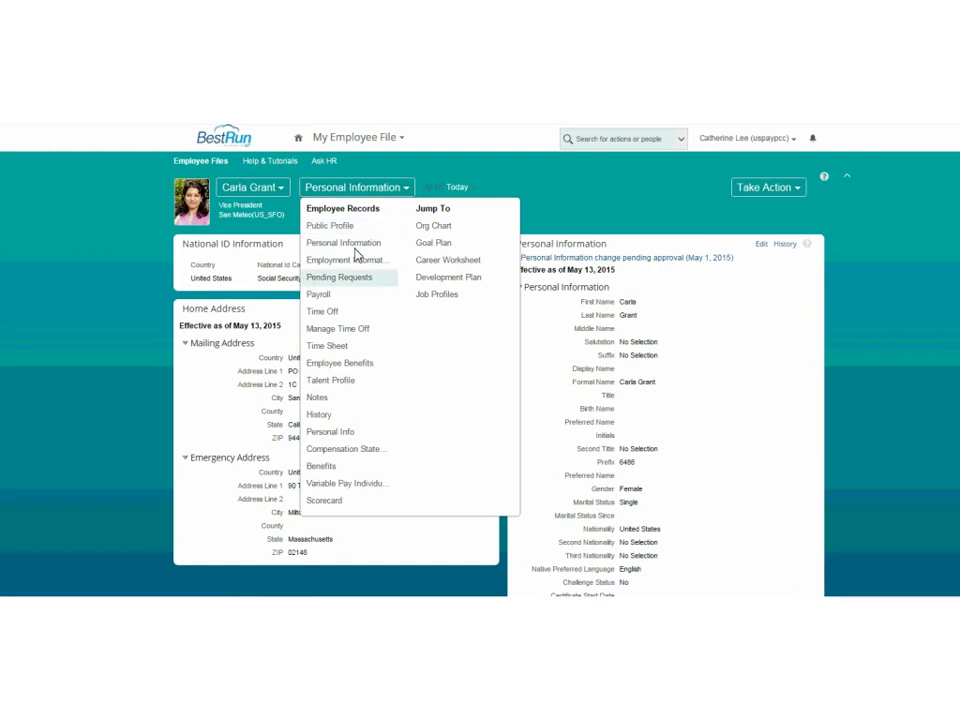
{"action": "left_click", "coordinate": [324, 300]}
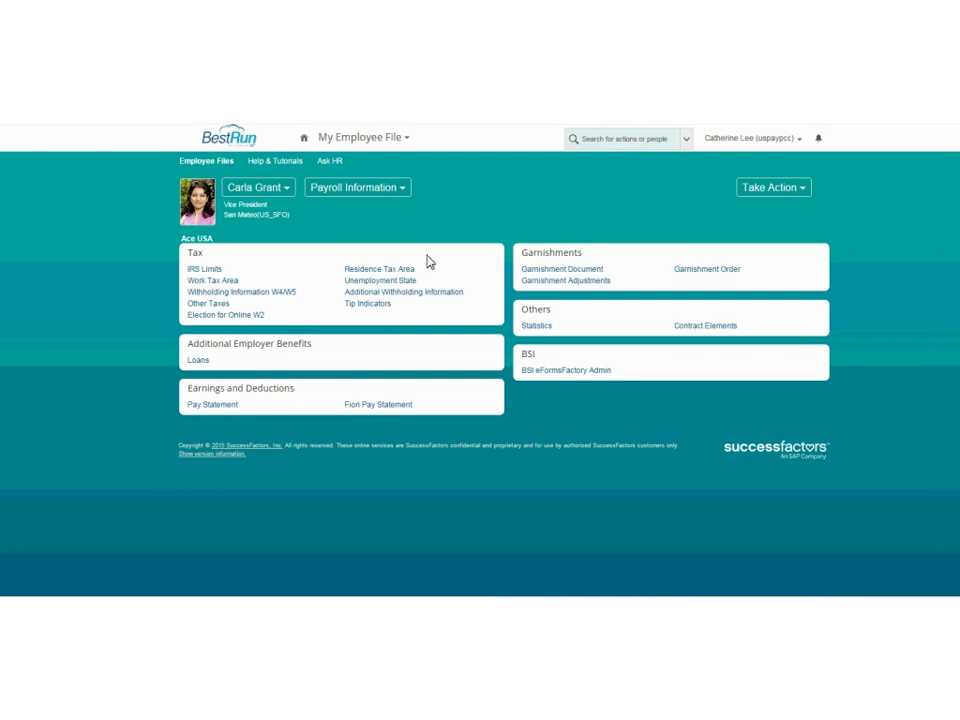
Open the Residence Tax Area record and review its State of California, CA and FED authority details.
{"action": "left_click", "coordinate": [384, 274]}
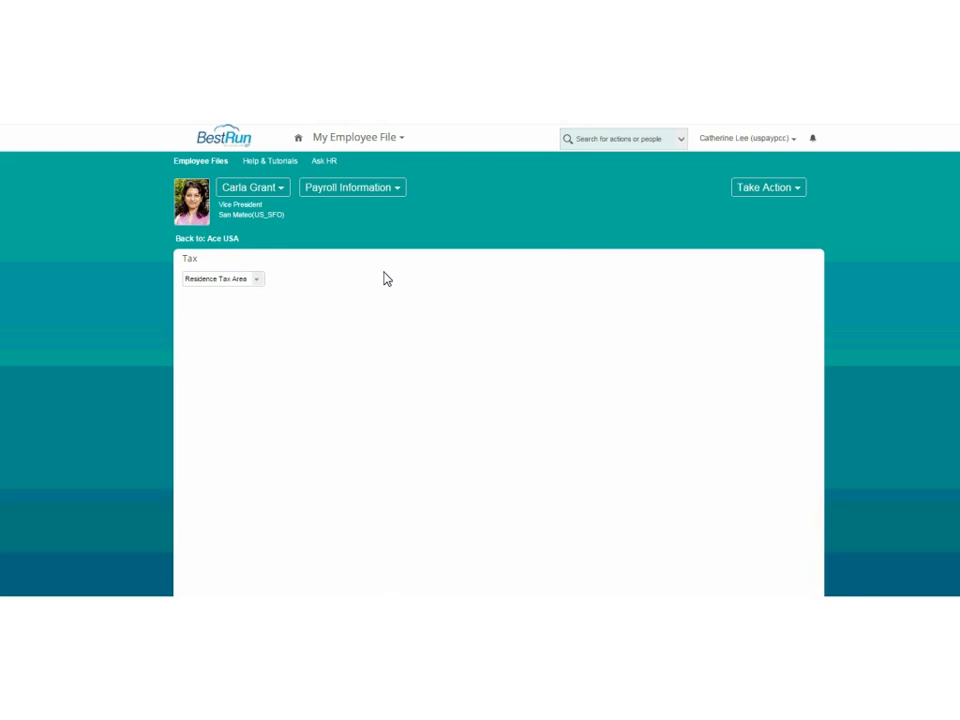
{"action": "scroll", "coordinate": [480, 380], "scroll_direction": "down", "scroll_amount": 2}
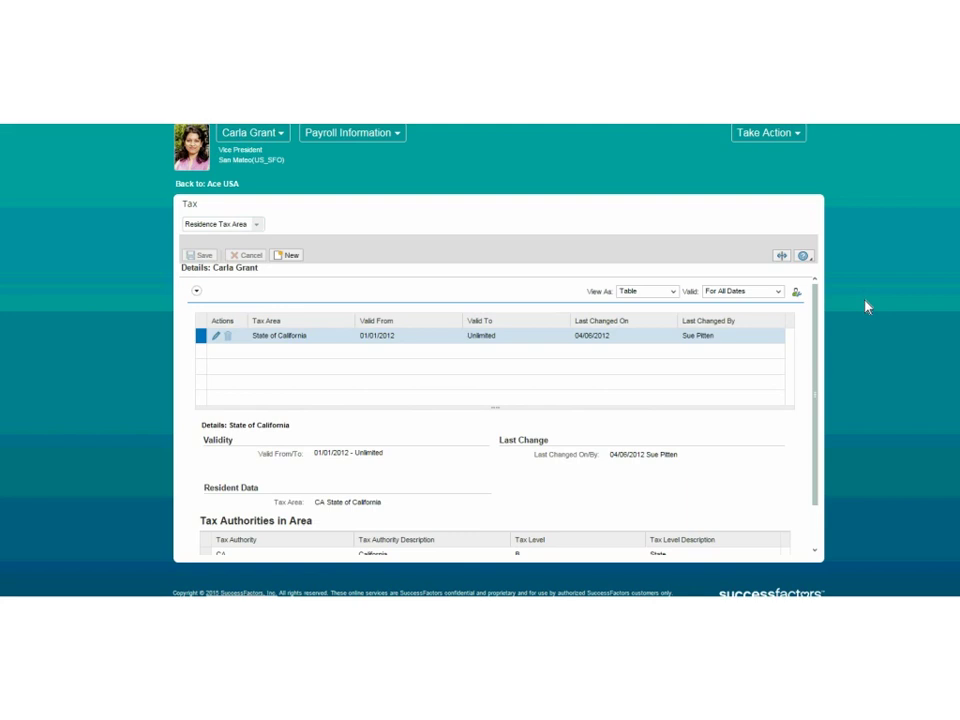
{"action": "left_click_drag", "start_coordinate": [814, 343], "coordinate": [814, 388]}
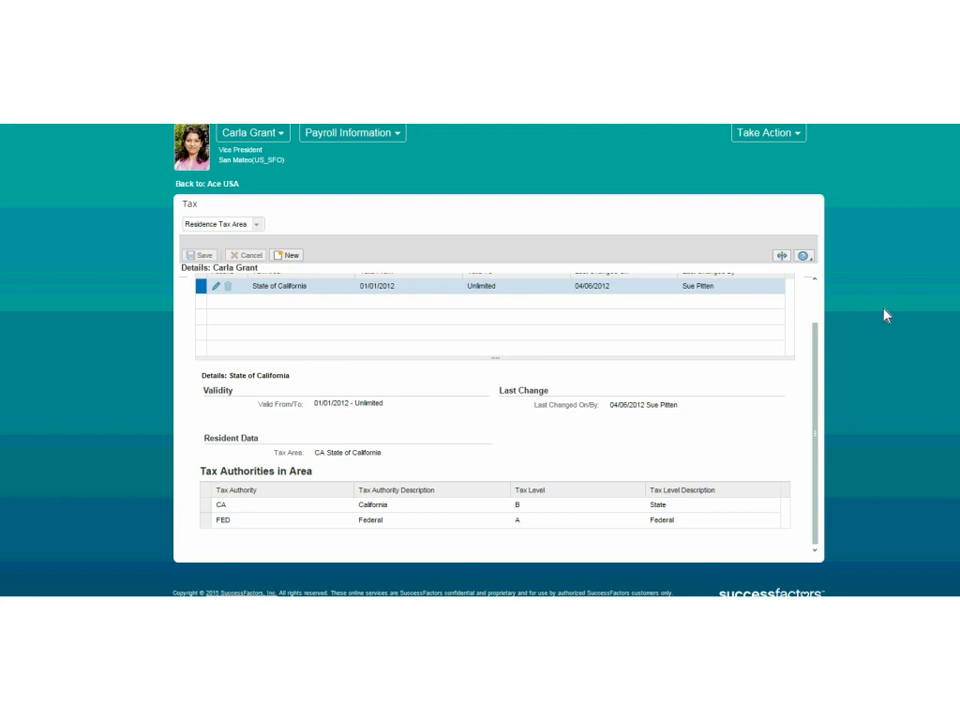
{"action": "left_click_drag", "start_coordinate": [820, 366], "coordinate": [818, 356]}
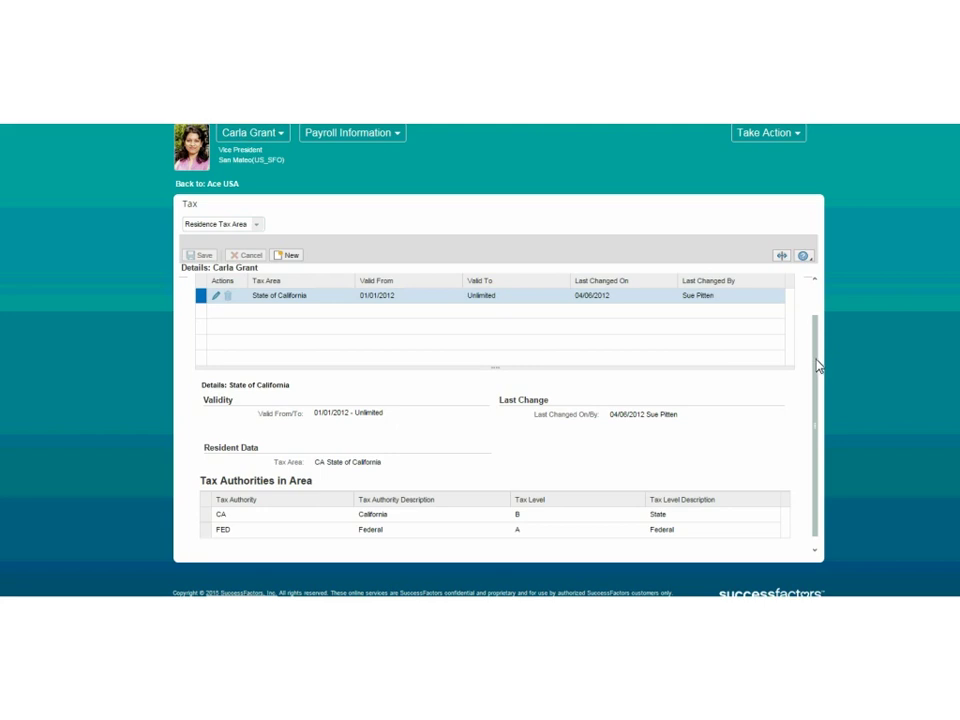
{"action": "scroll", "coordinate": [820, 355], "scroll_direction": "down", "scroll_amount": 1}
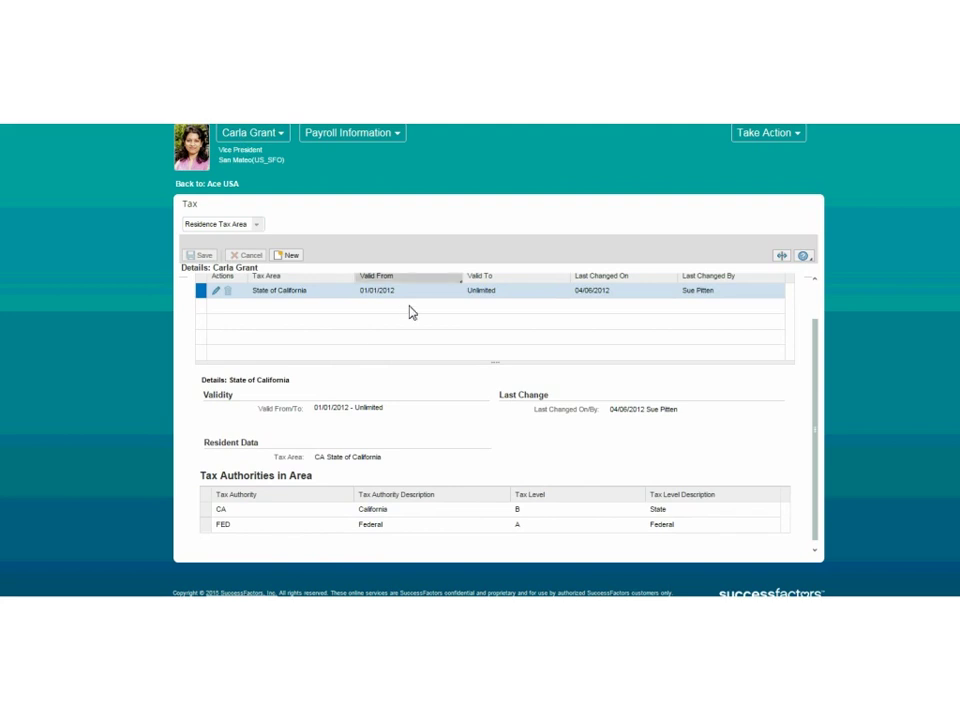
Switch to the Work Tax Area record showing State of California at 100.00 allocation.
{"action": "left_click", "coordinate": [257, 228]}
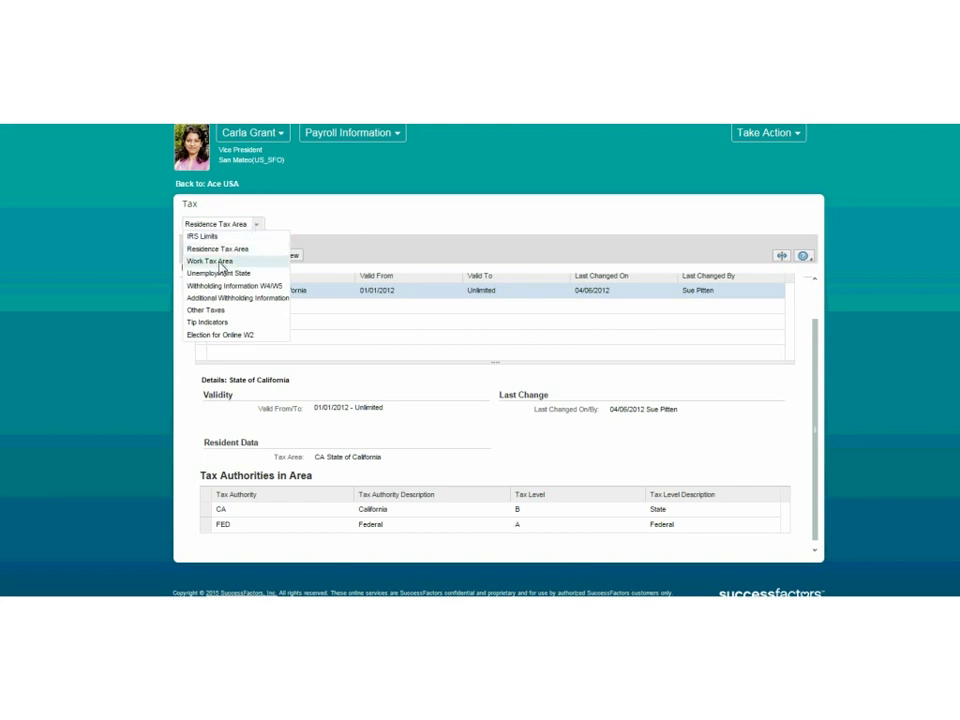
{"action": "left_click", "coordinate": [221, 261]}
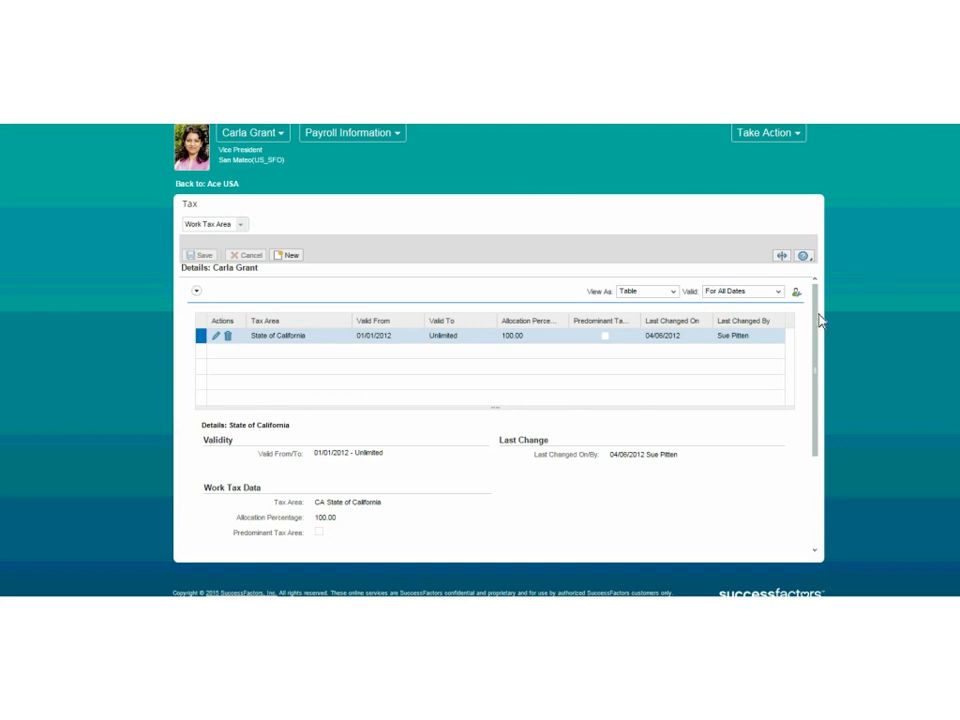
{"action": "left_click_drag", "start_coordinate": [815, 321], "coordinate": [818, 336]}
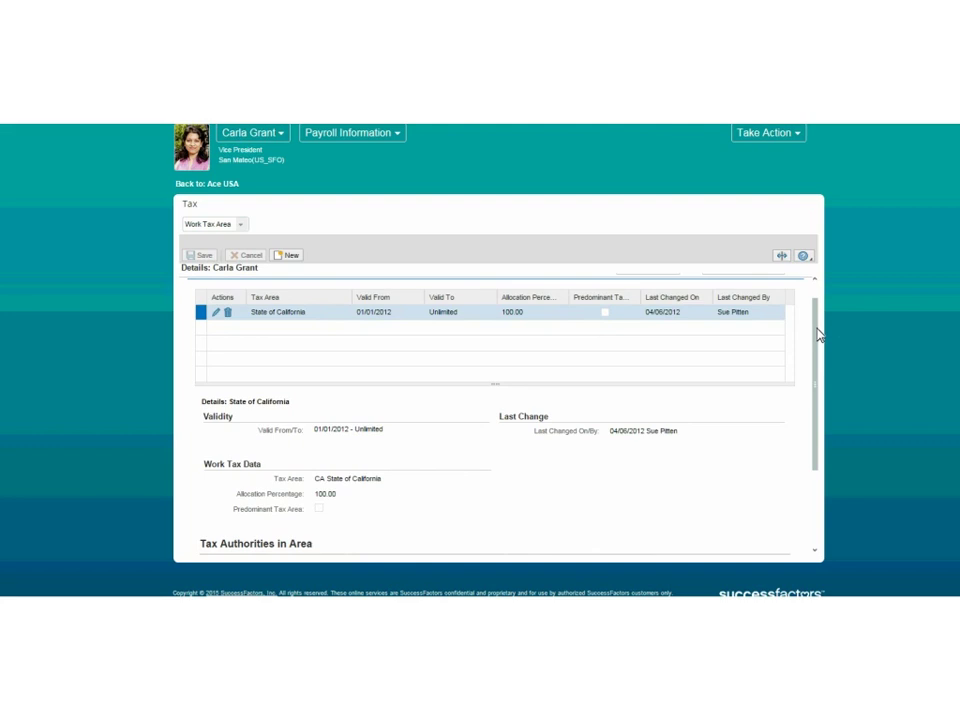
{"action": "left_click_drag", "start_coordinate": [818, 336], "coordinate": [818, 318]}
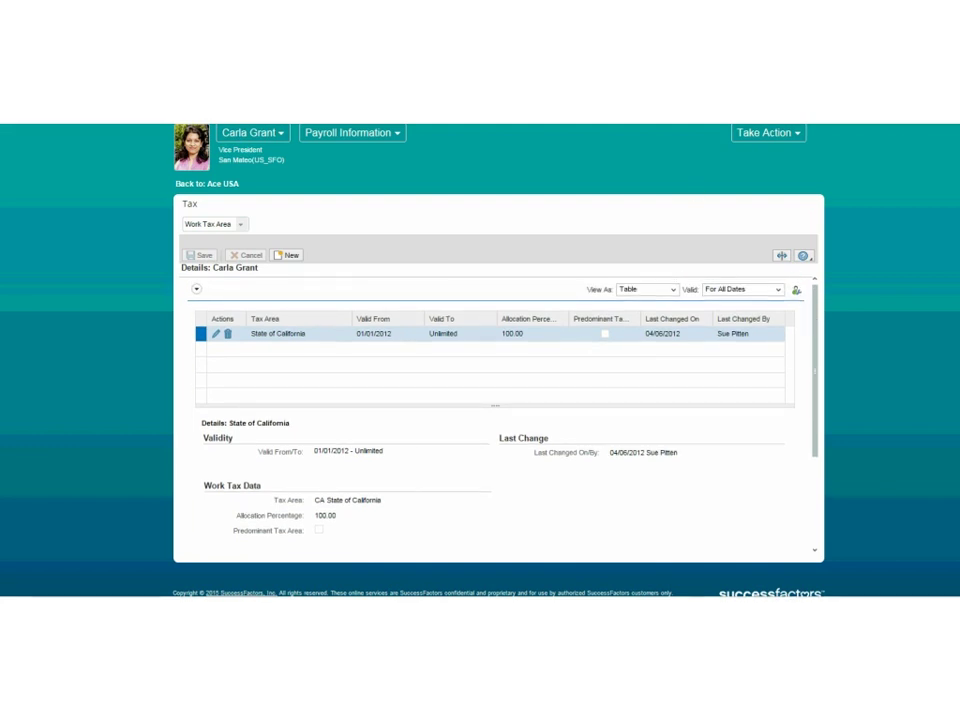
{"action": "scroll", "coordinate": [639, 236], "scroll_direction": "up", "scroll_amount": 1}
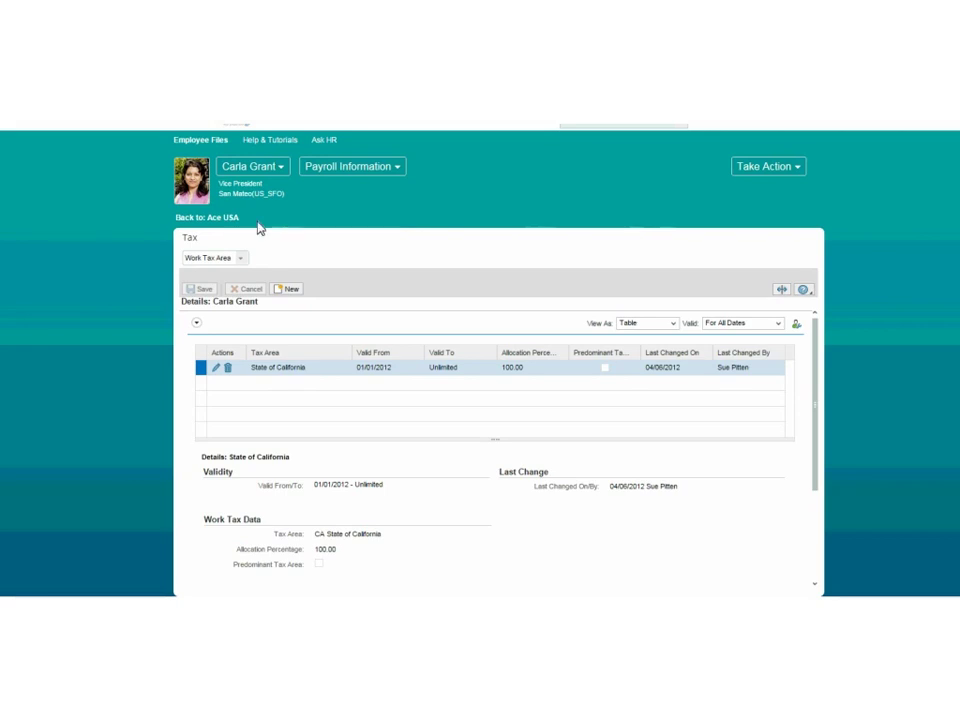
Review the child support Garnishment Order details, returning to the Payroll Information overview afterwards.
{"action": "left_click", "coordinate": [226, 221]}
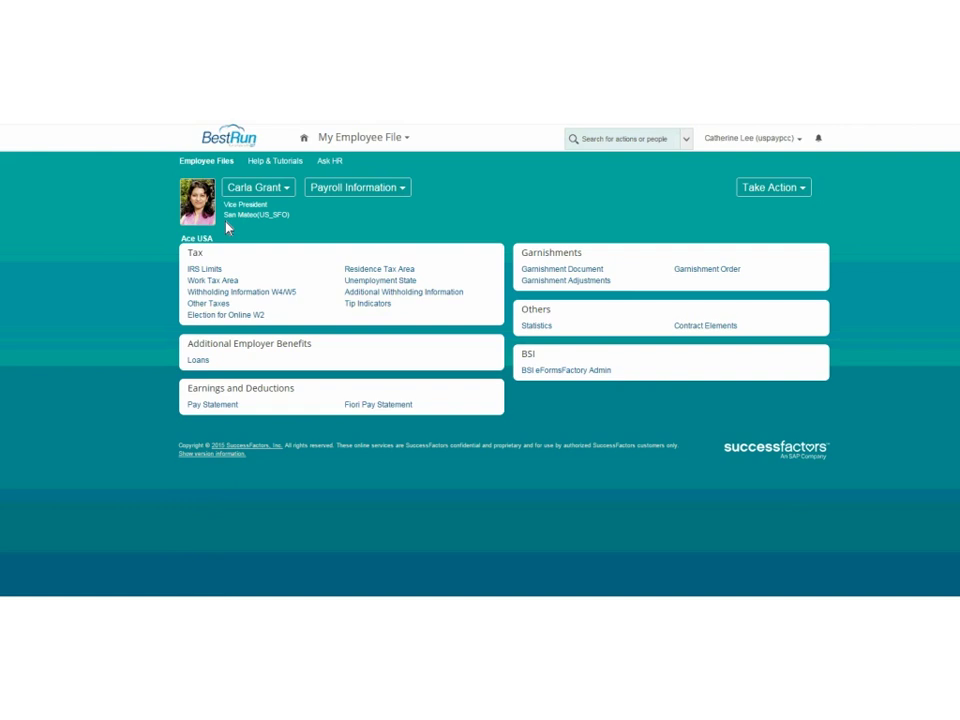
{"action": "left_click", "coordinate": [709, 271]}
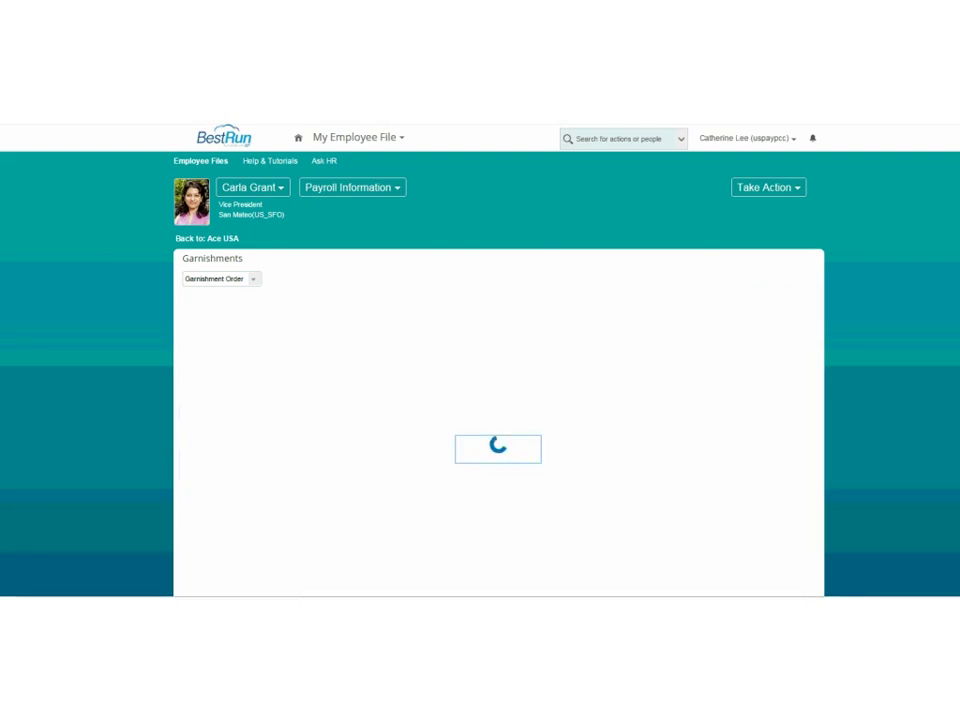
{"action": "scroll", "coordinate": [820, 396], "scroll_direction": "down", "scroll_amount": 2}
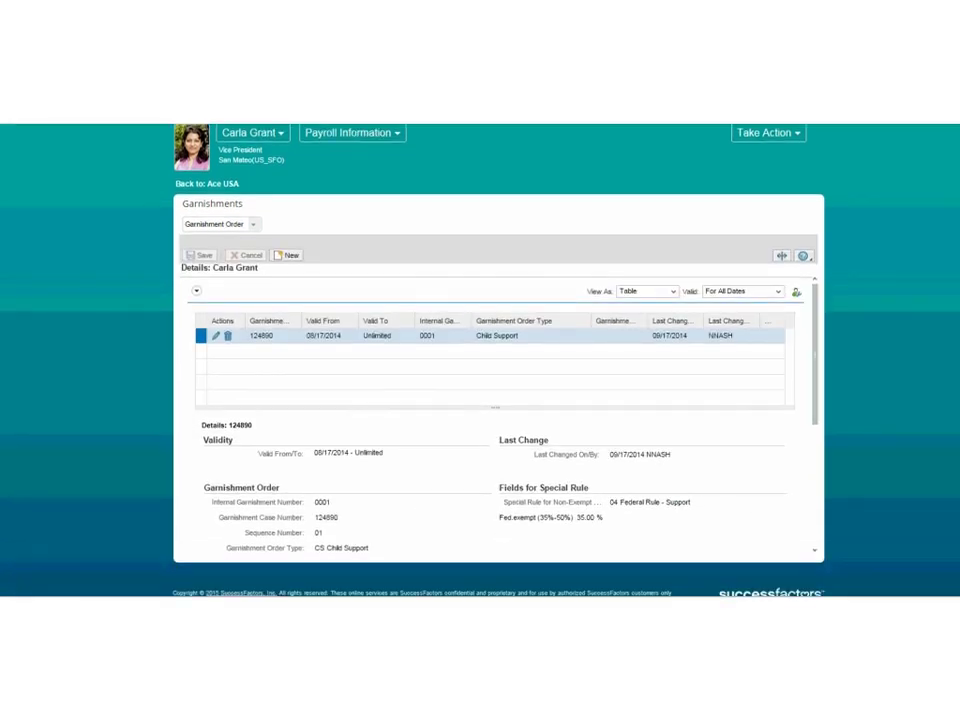
{"action": "left_click_drag", "start_coordinate": [820, 360], "coordinate": [818, 373]}
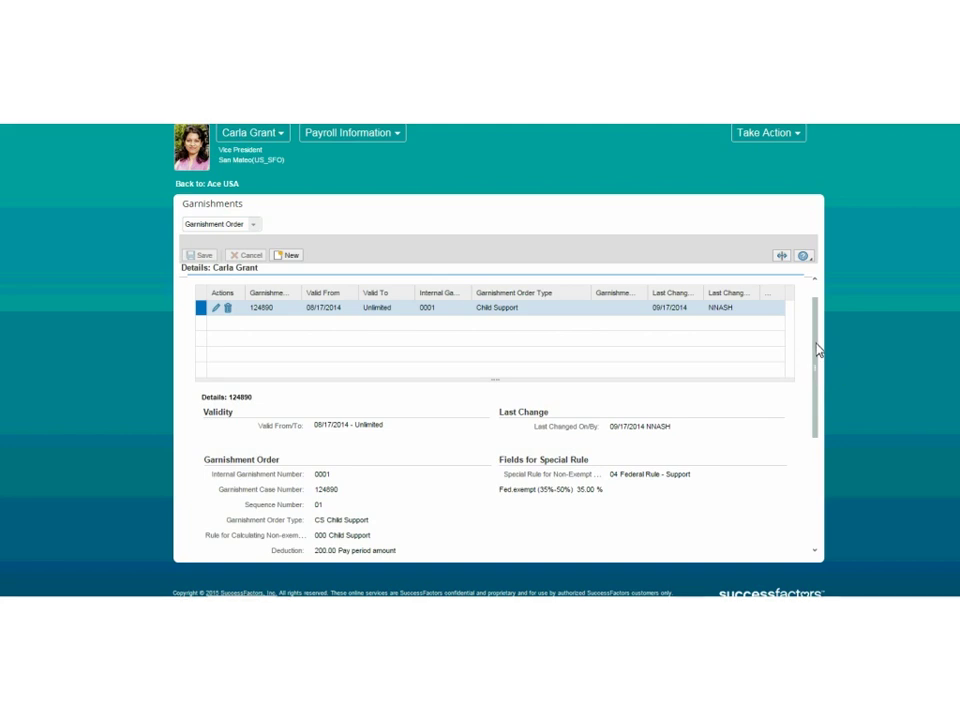
{"action": "left_click_drag", "start_coordinate": [815, 348], "coordinate": [577, 403]}
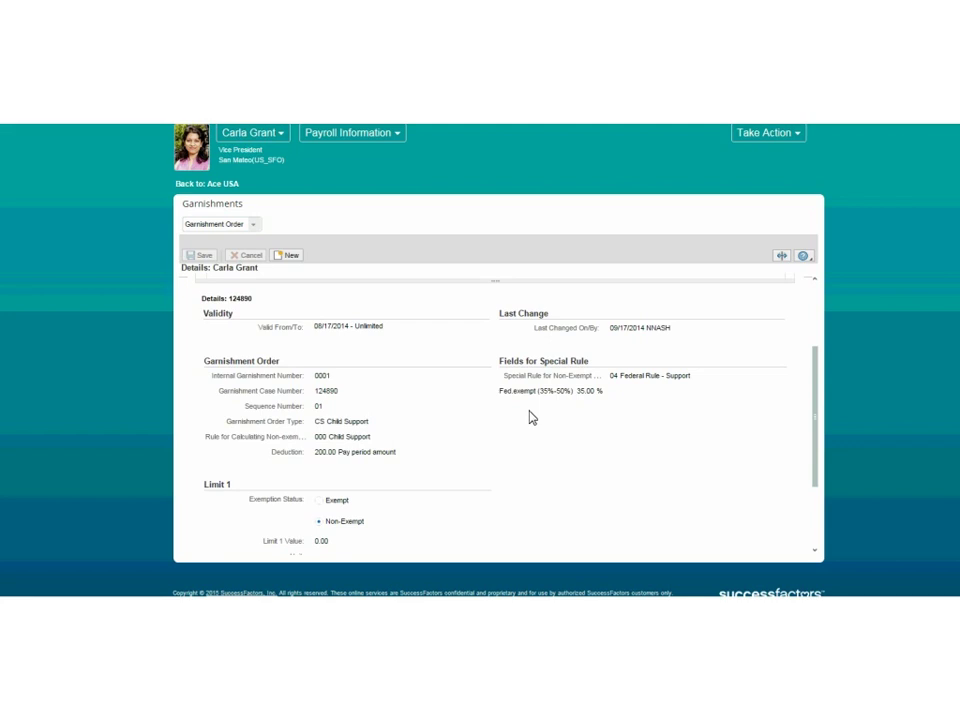
{"action": "left_click_drag", "start_coordinate": [817, 390], "coordinate": [820, 371]}
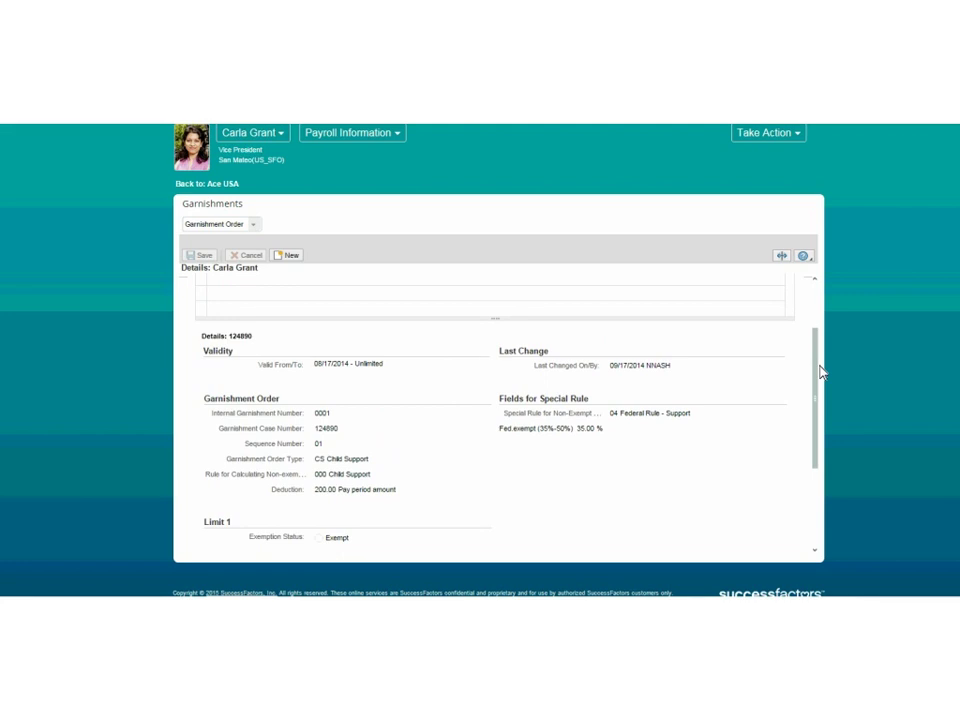
{"action": "left_click", "coordinate": [217, 185]}
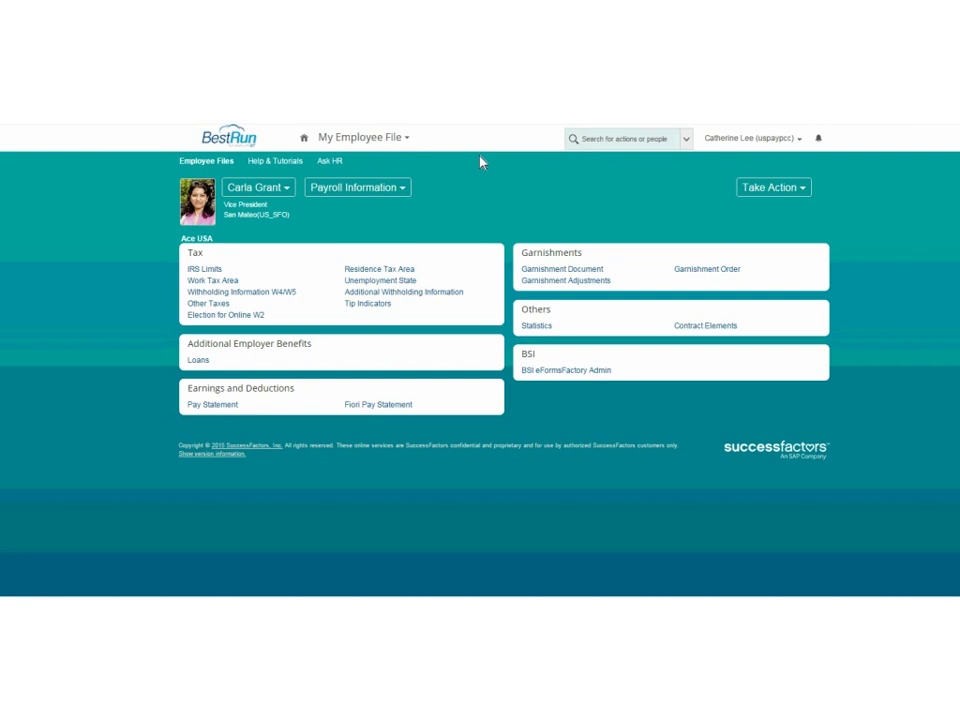
Use Proxy Now to act as the employee whose payroll was just reviewed.
{"action": "left_click", "coordinate": [621, 146]}
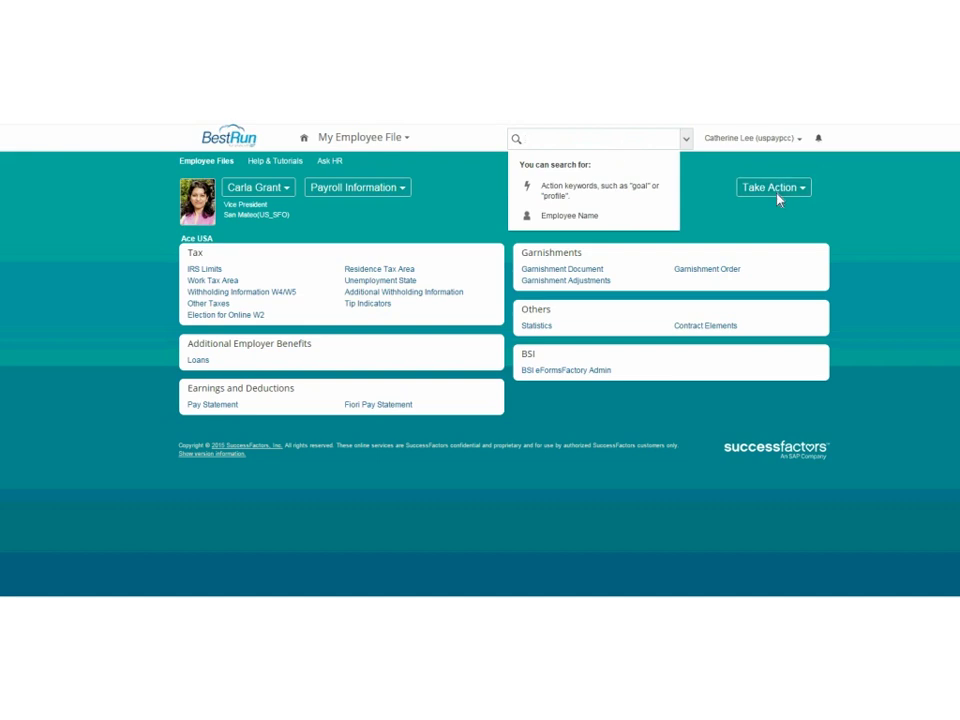
{"action": "left_click", "coordinate": [752, 140]}
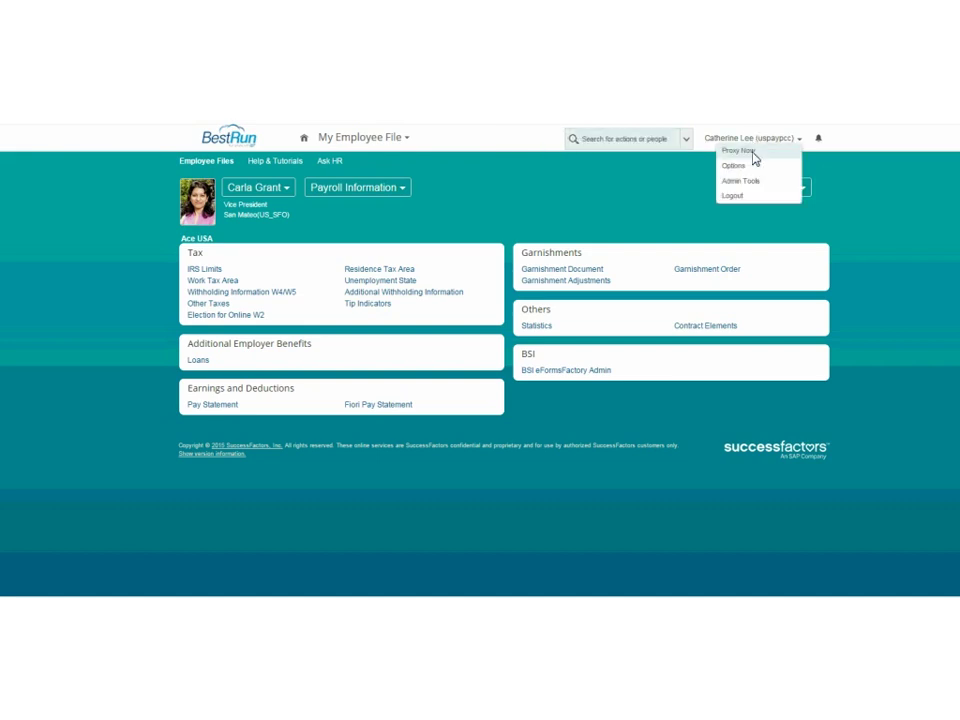
{"action": "left_click", "coordinate": [754, 152]}
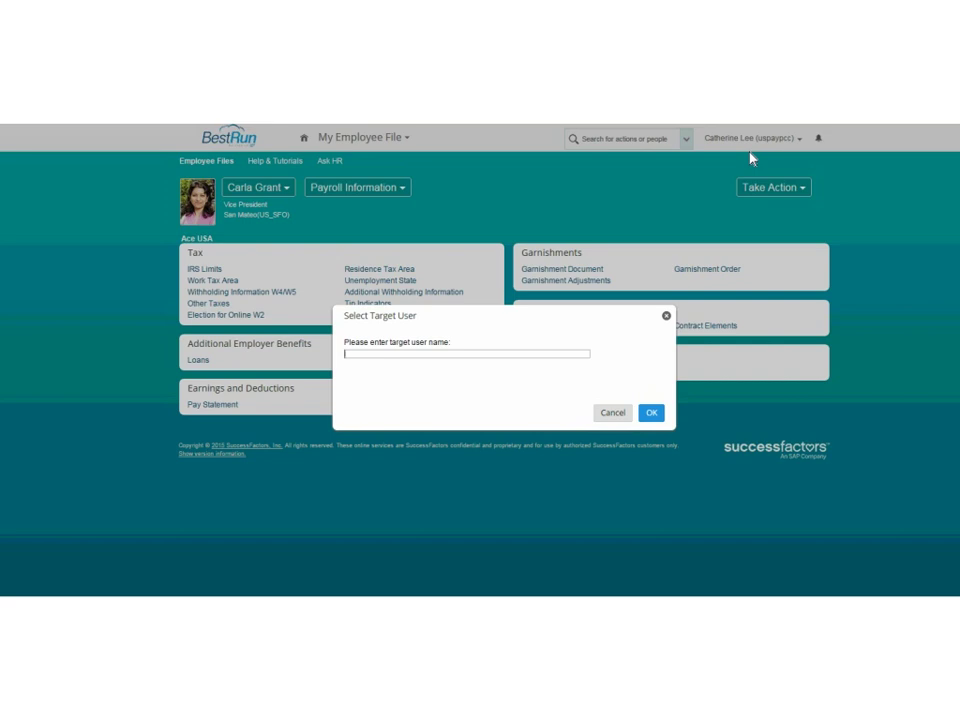
{"action": "type", "text": "carl"}
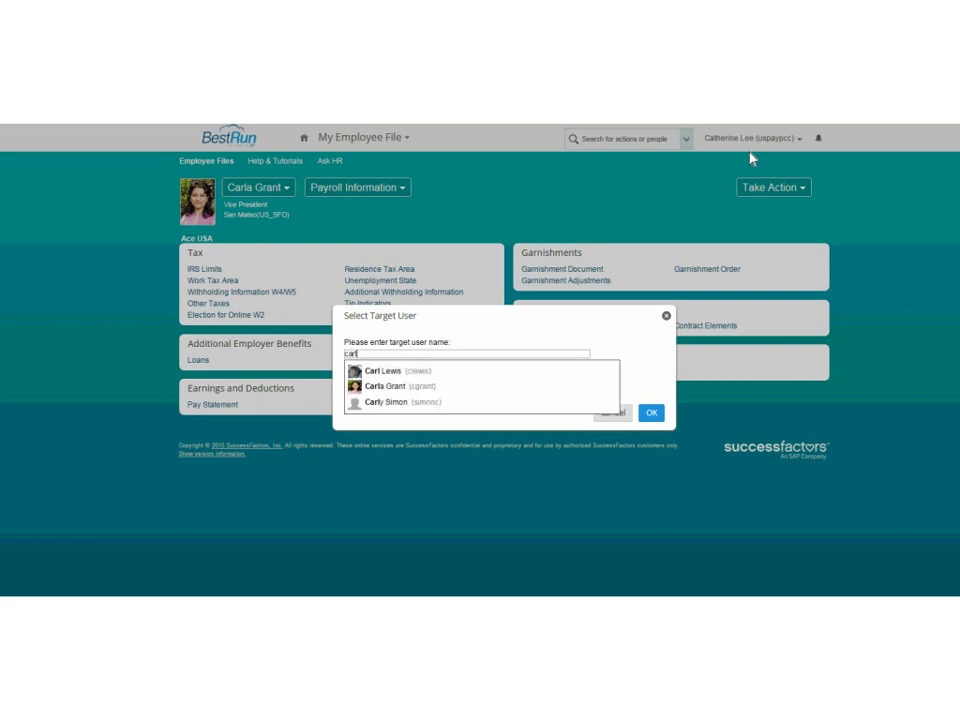
{"action": "left_click", "coordinate": [377, 389]}
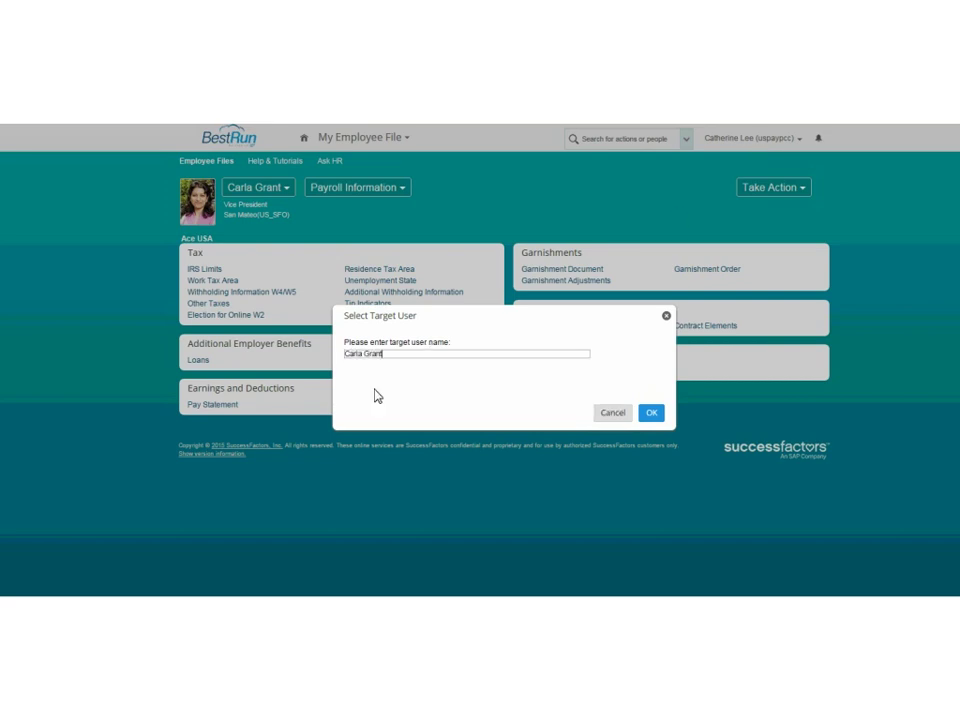
{"action": "left_click", "coordinate": [655, 414]}
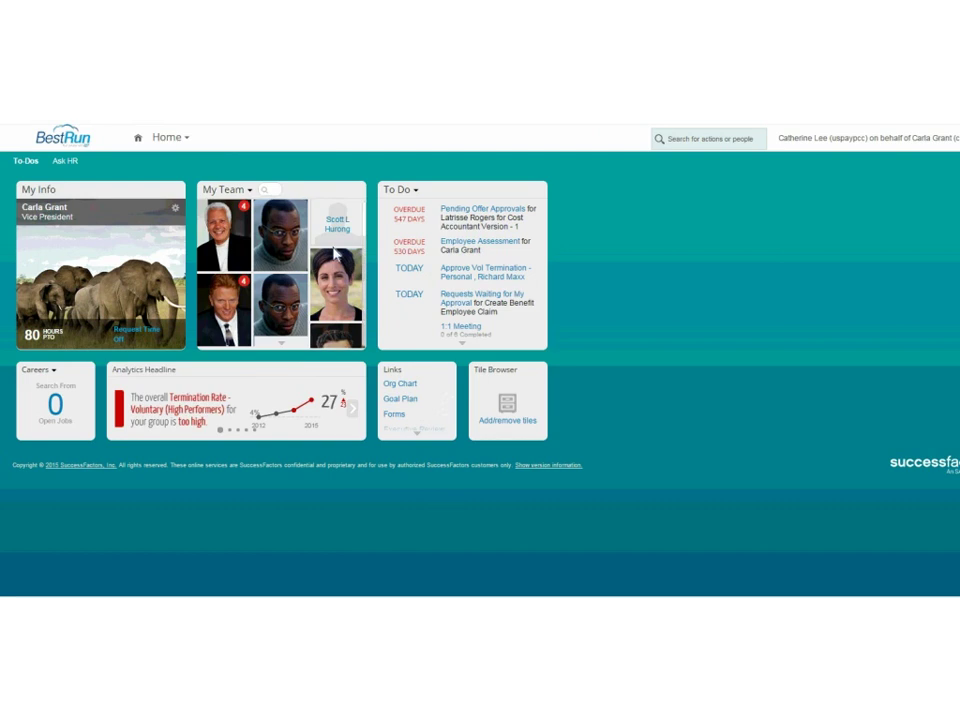
Go to the employee's Time Sheet for 10–16 May 2015 from Employee Files.
{"action": "left_click", "coordinate": [190, 143]}
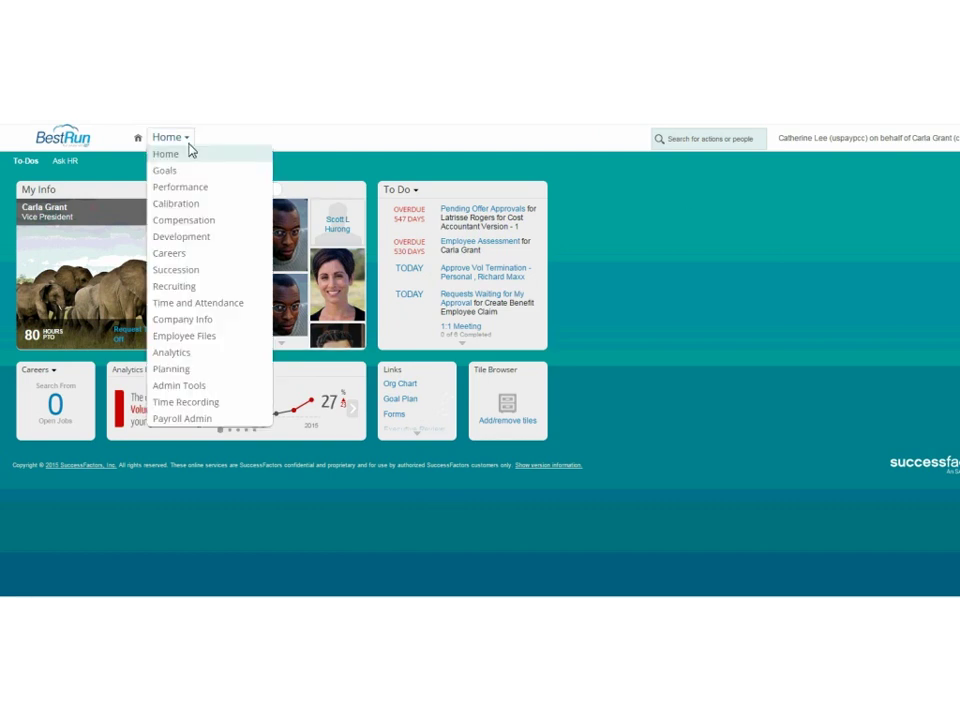
{"action": "left_click", "coordinate": [189, 345]}
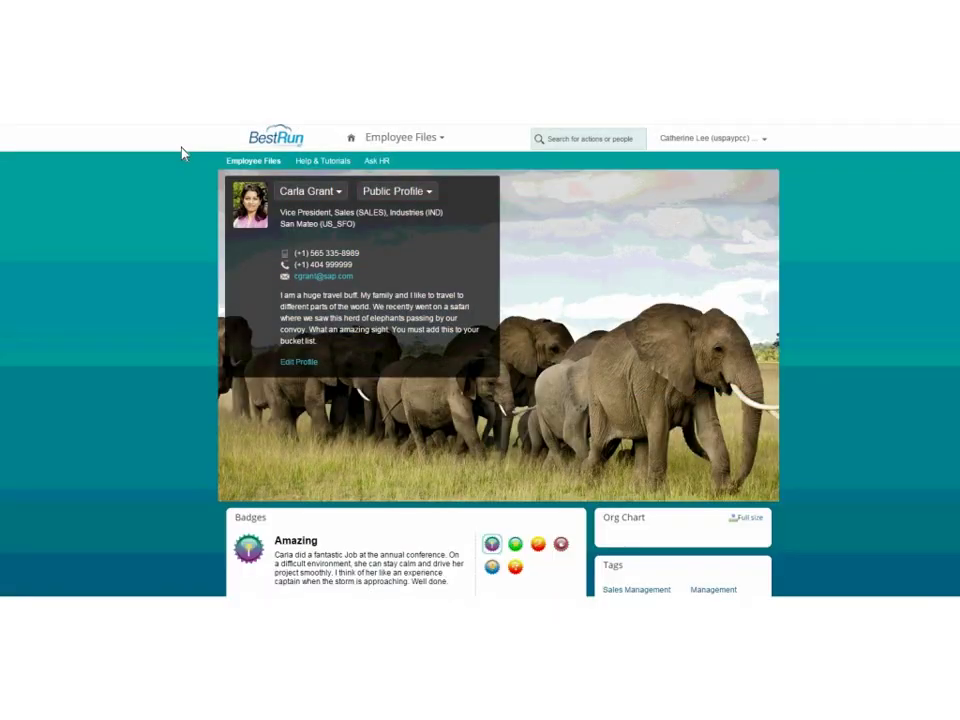
{"action": "left_click", "coordinate": [428, 193]}
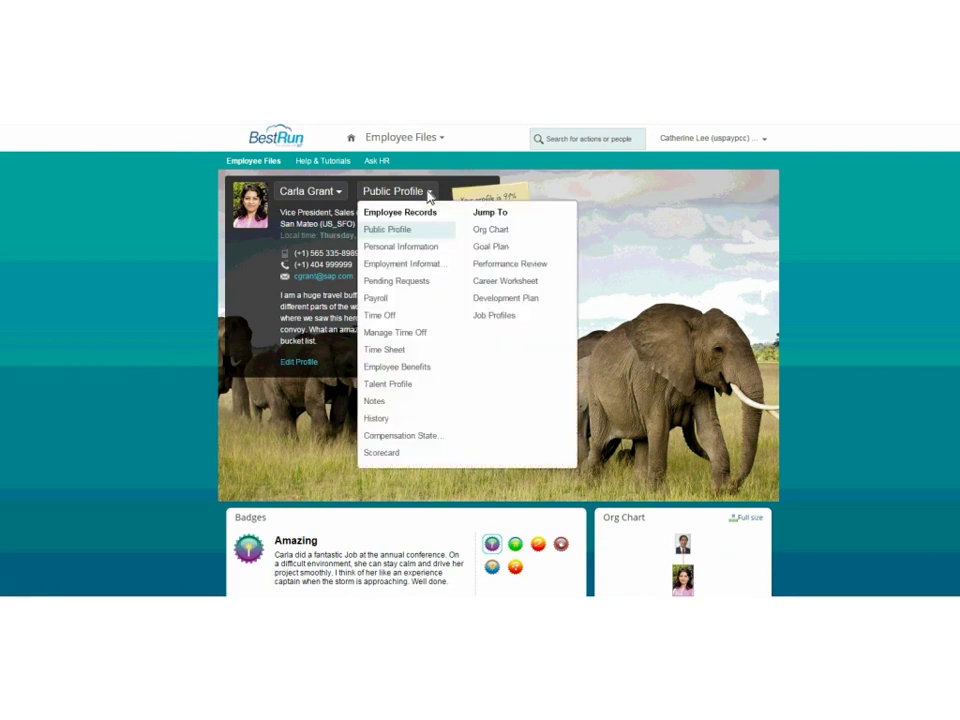
{"action": "left_click", "coordinate": [390, 351]}
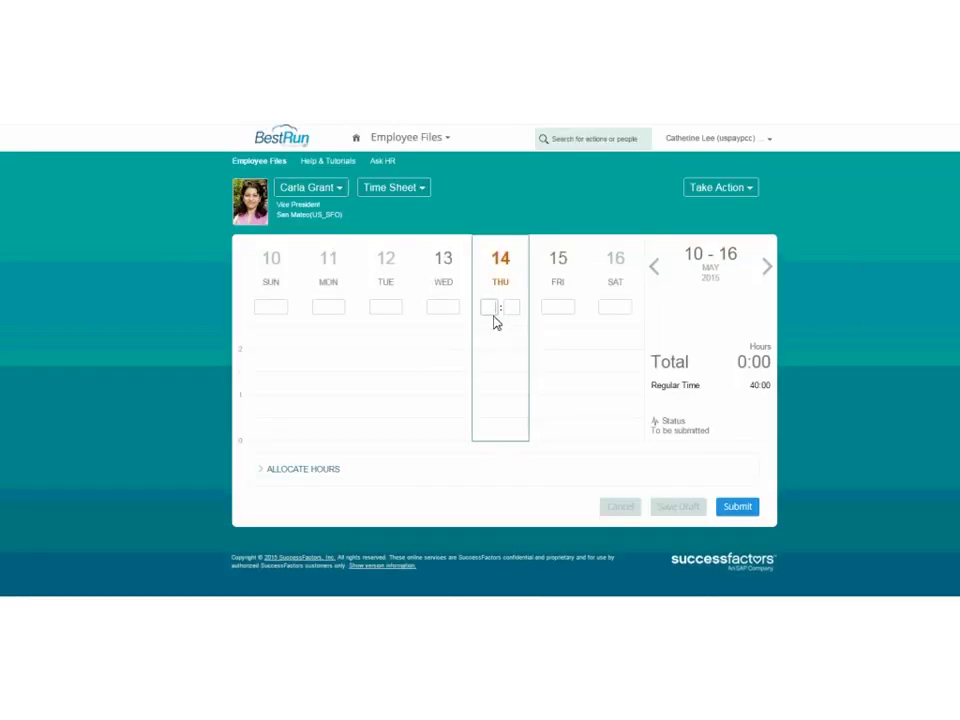
Enter 8 hours for Thursday and 7 hours for Friday, totalling 15:00.
{"action": "type", "text": "8"}
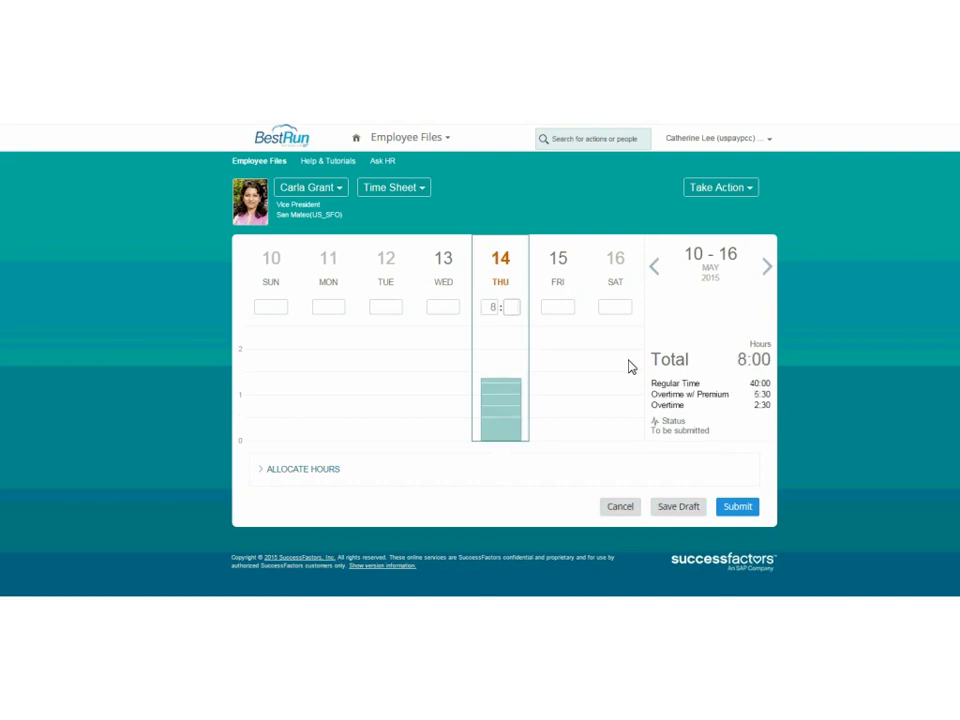
{"action": "left_click", "coordinate": [566, 312]}
{"action": "type", "text": "7:00"}
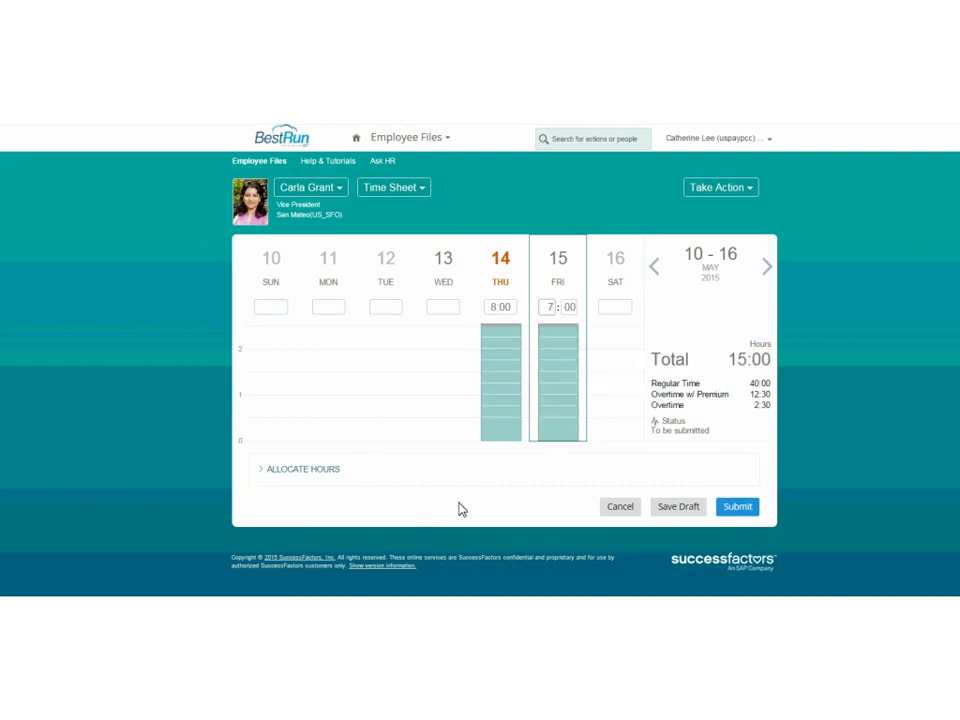
{"action": "mouse_move", "coordinate": [555, 381]}
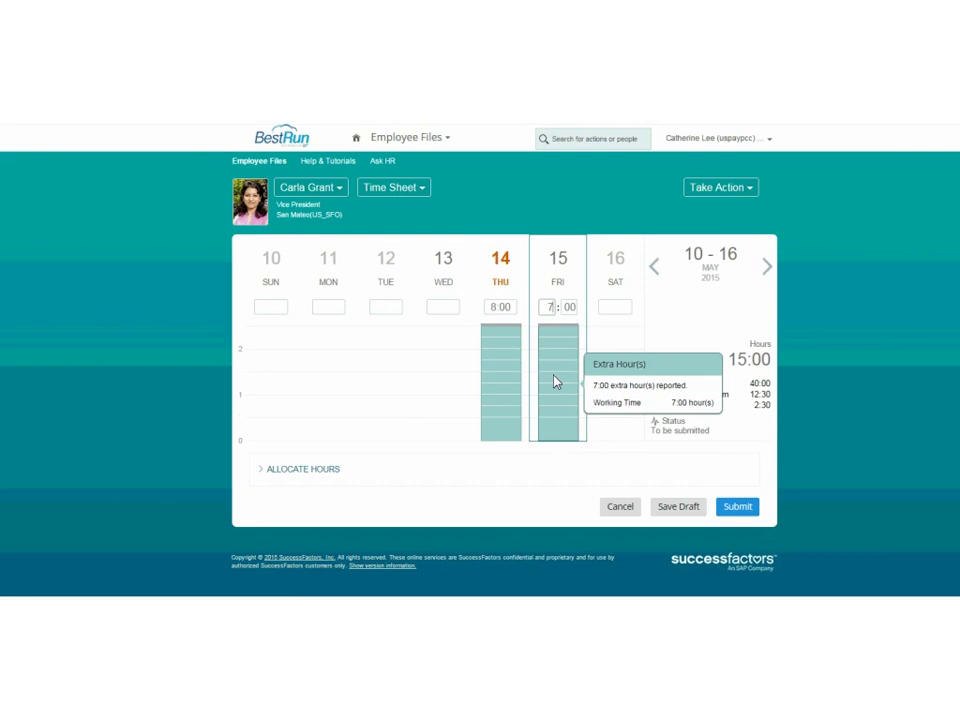
Expand Allocate Hours and look through the Time Type and Cost Center lists without choosing anything.
{"action": "left_click", "coordinate": [262, 476]}
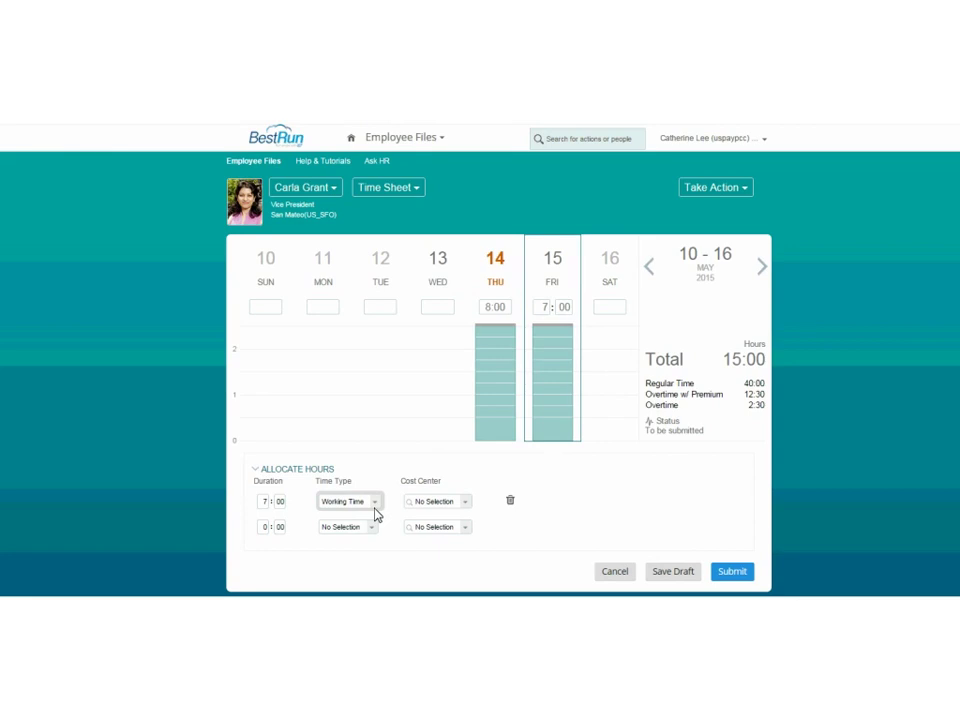
{"action": "left_click", "coordinate": [375, 506]}
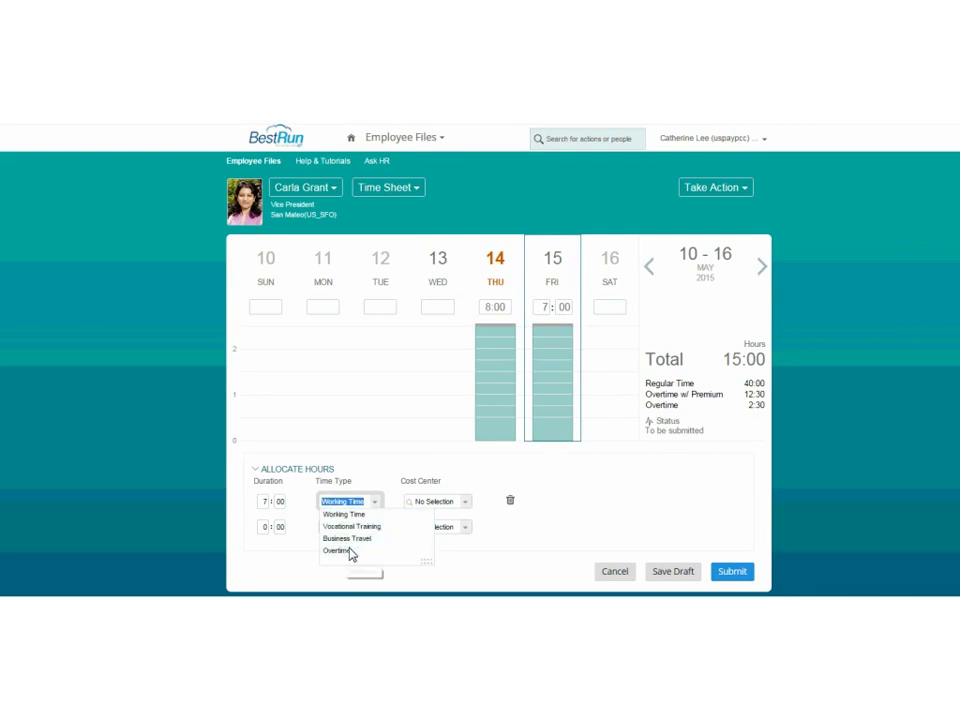
{"action": "left_click", "coordinate": [465, 515]}
{"action": "left_click", "coordinate": [467, 511]}
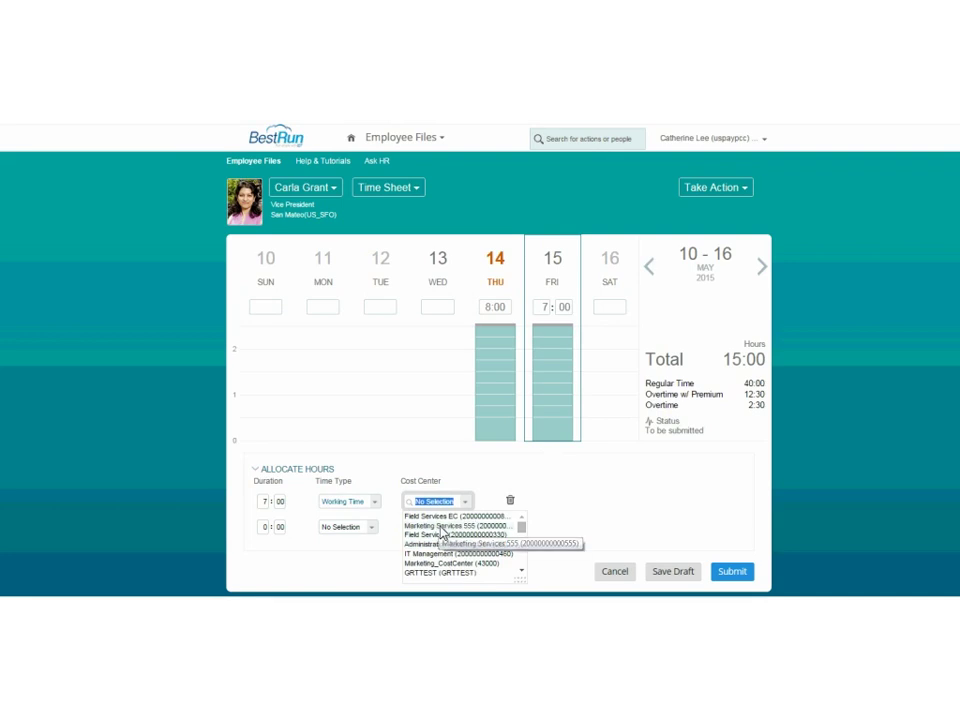
{"action": "left_click", "coordinate": [590, 501]}
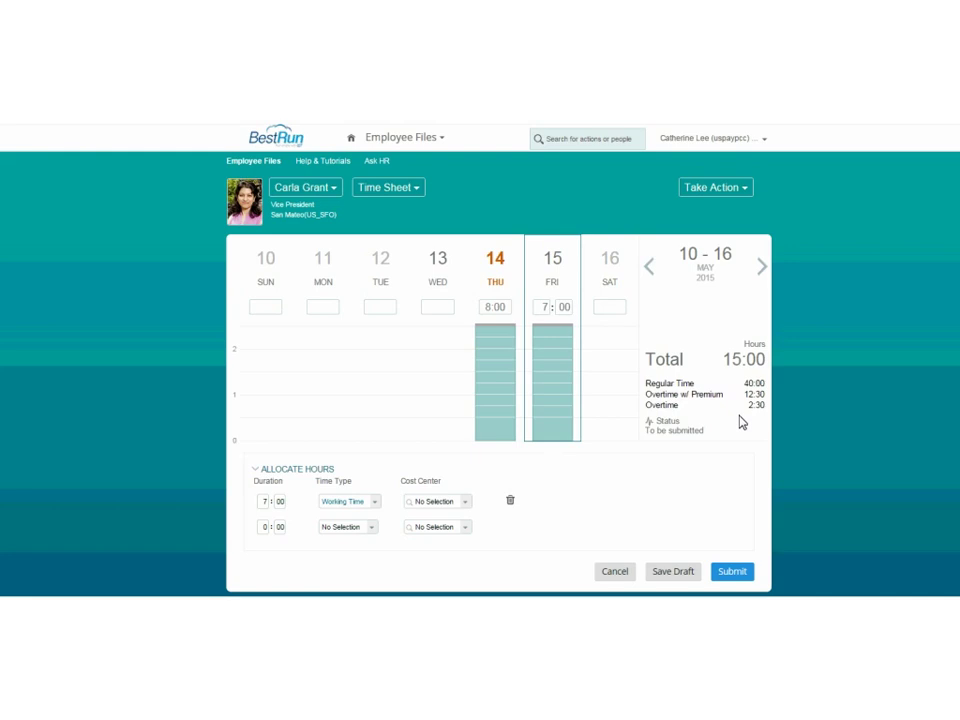
{"action": "left_click", "coordinate": [408, 190]}
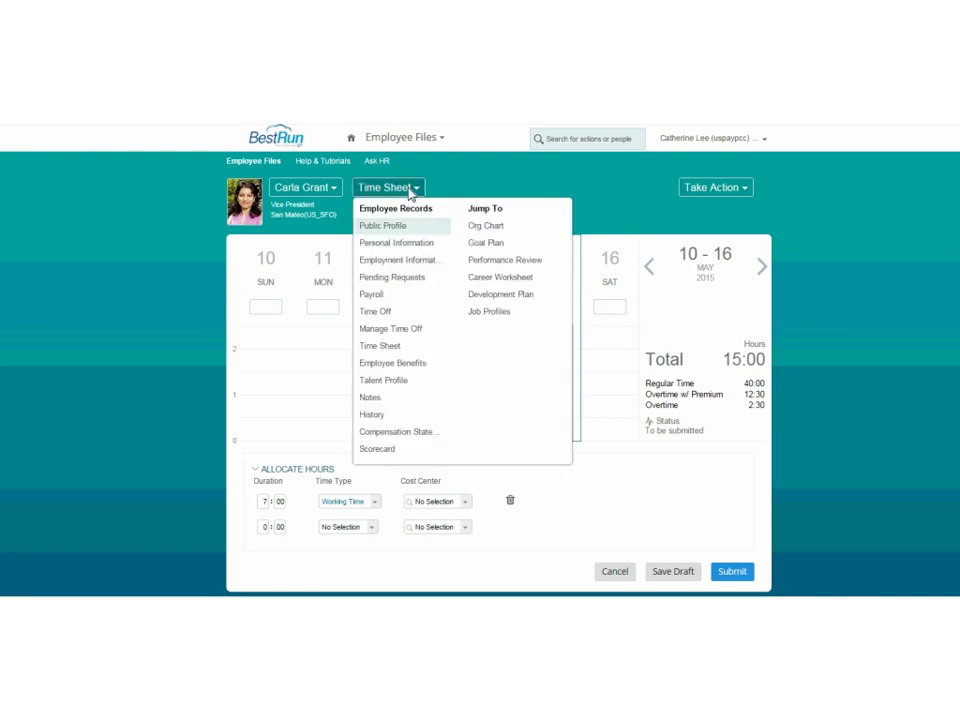
Go to the Time Off page, discarding the unsaved time sheet changes.
{"action": "left_click", "coordinate": [379, 316]}
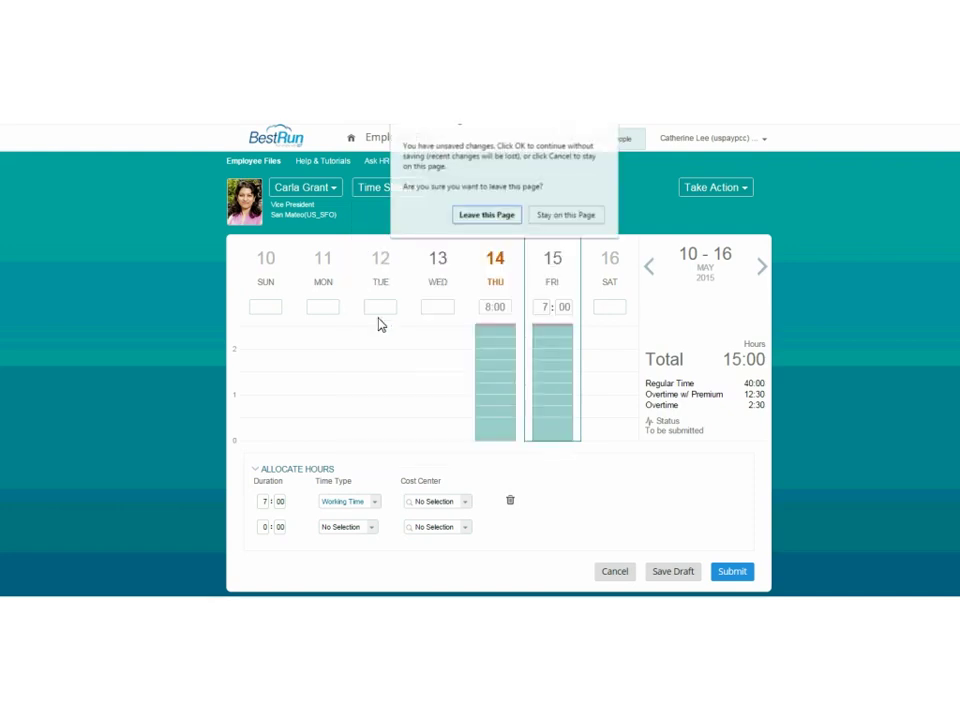
{"action": "left_click", "coordinate": [474, 220]}
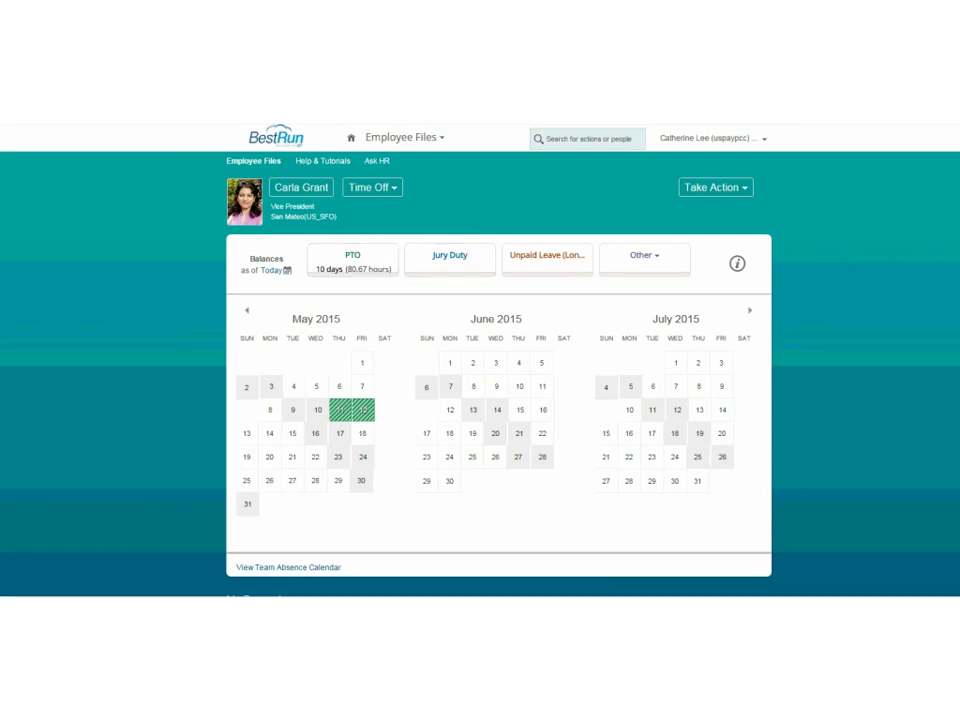
{"action": "scroll", "coordinate": [480, 360], "scroll_direction": "down", "scroll_amount": 2}
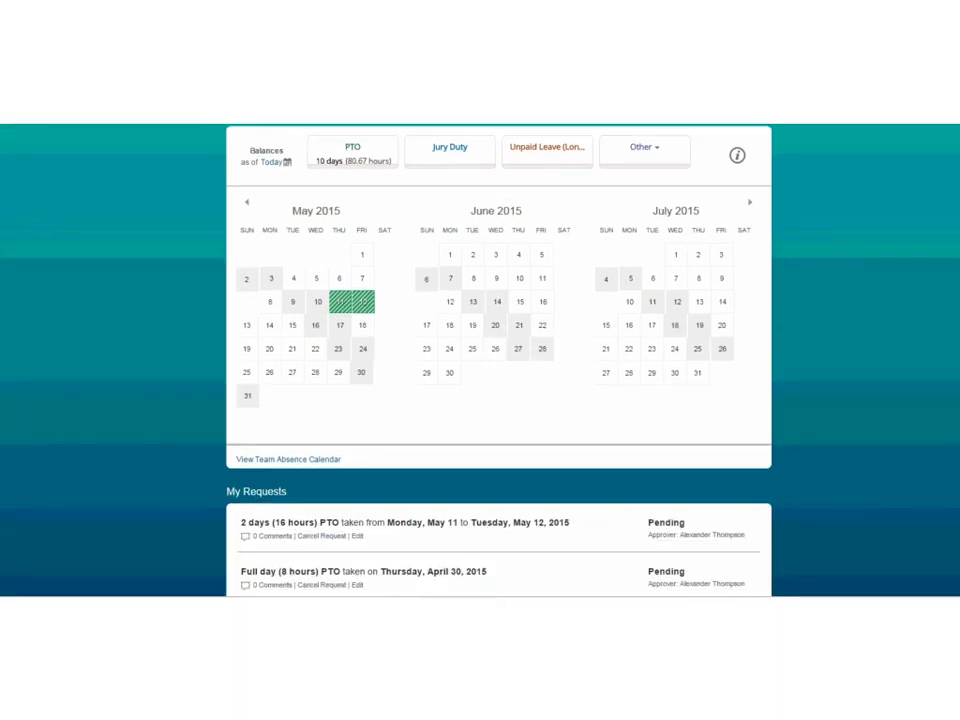
{"action": "scroll", "coordinate": [662, 431], "scroll_direction": "down", "scroll_amount": 1}
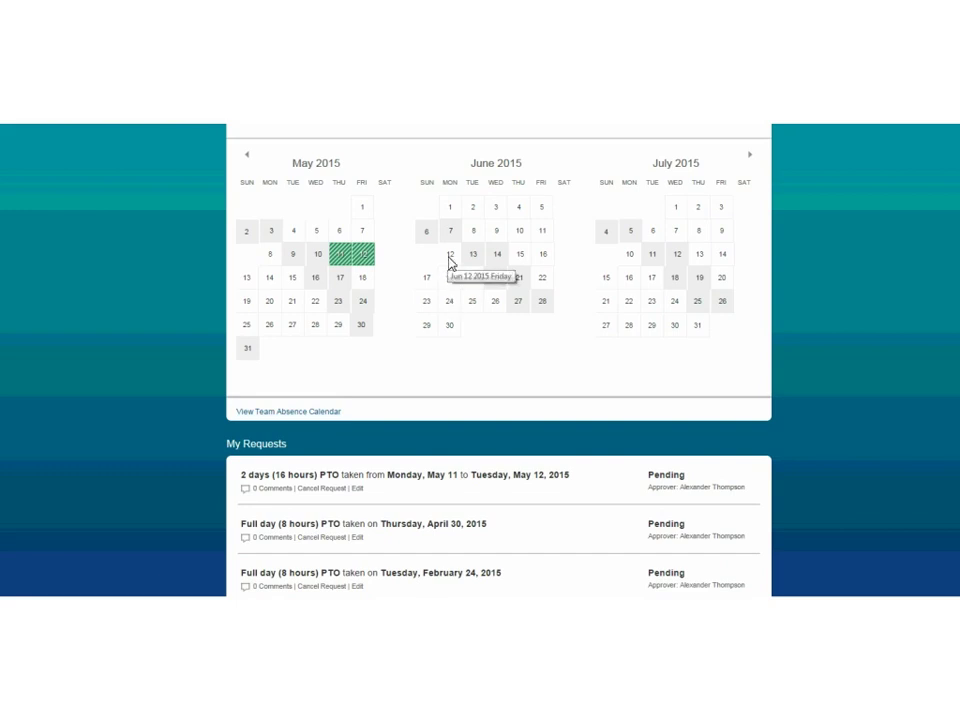
Select Jun 12–15 on the calendar, then cancel the PTO request without submitting it.
{"action": "left_click_drag", "start_coordinate": [448, 262], "coordinate": [514, 266]}
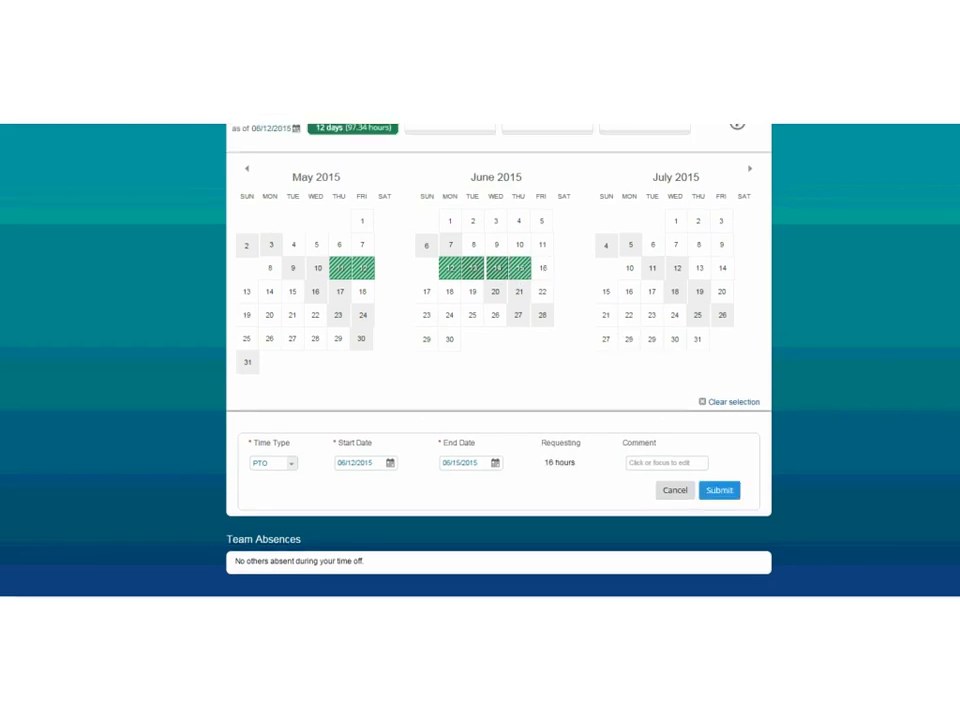
{"action": "scroll", "coordinate": [480, 360], "scroll_direction": "down", "scroll_amount": 1}
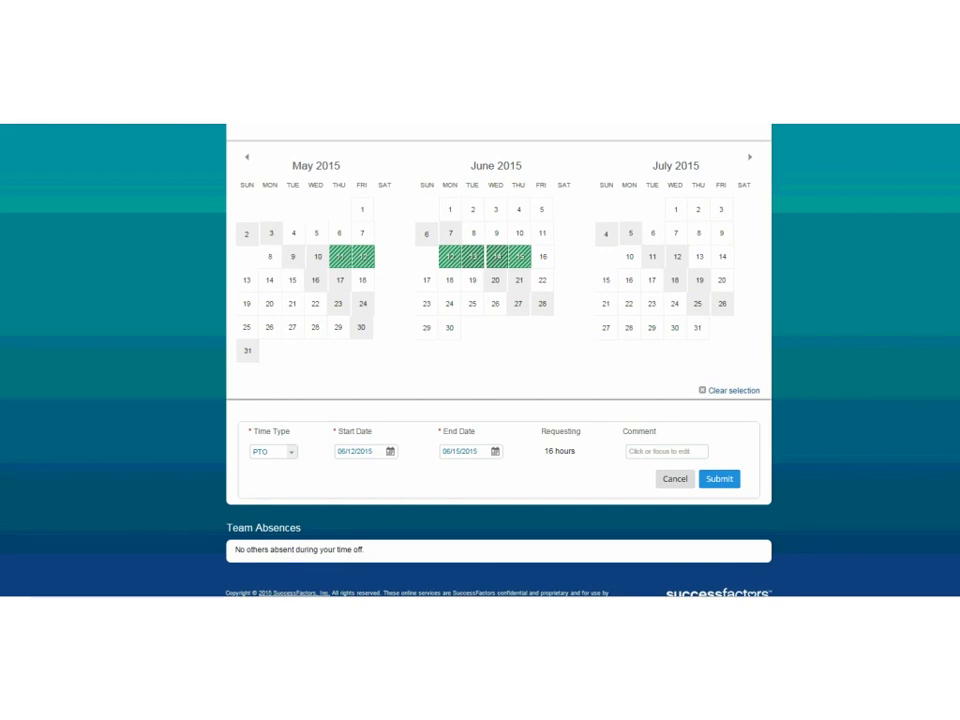
{"action": "scroll", "coordinate": [480, 360], "scroll_direction": "up", "scroll_amount": 2}
{"action": "scroll", "coordinate": [480, 360], "scroll_direction": "down", "scroll_amount": 2}
{"action": "left_click", "coordinate": [292, 455]}
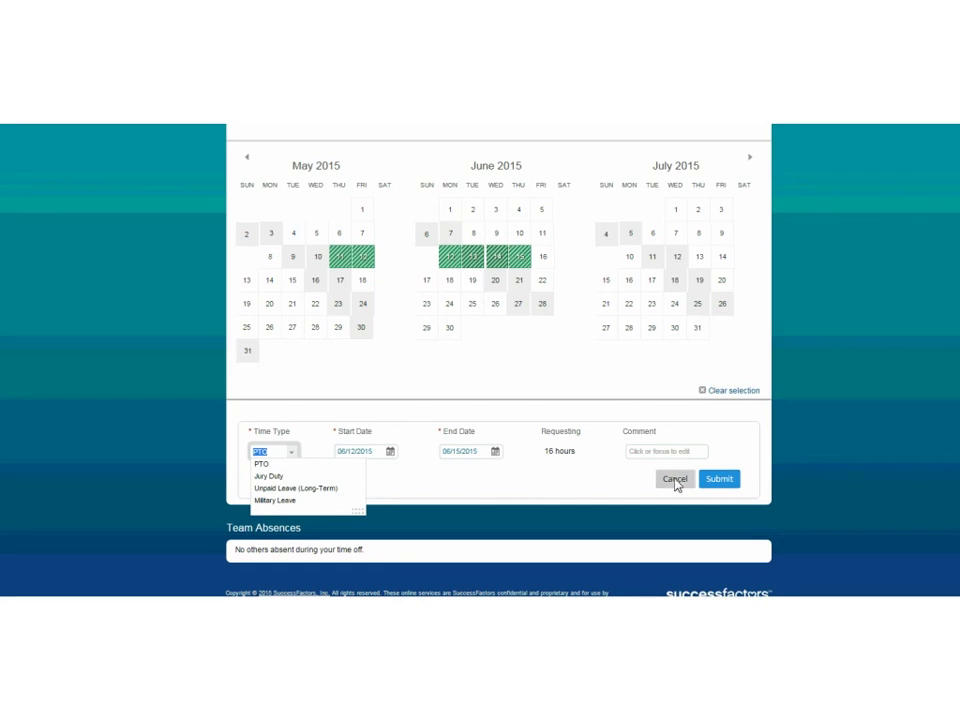
{"action": "scroll", "coordinate": [673, 537], "scroll_direction": "up", "scroll_amount": 1}
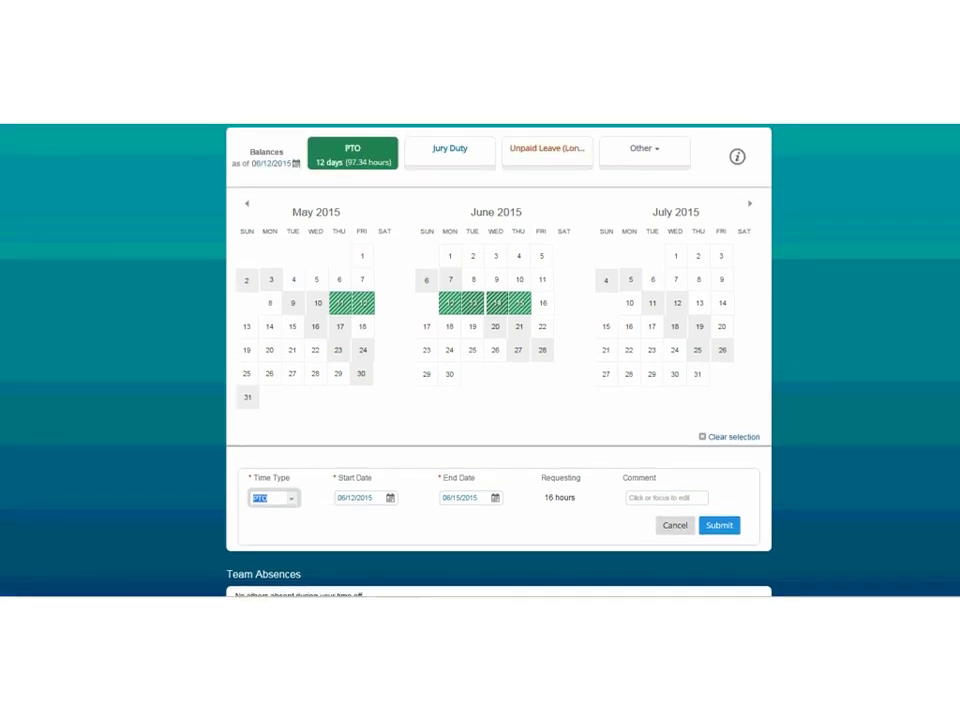
{"action": "left_click", "coordinate": [672, 530]}
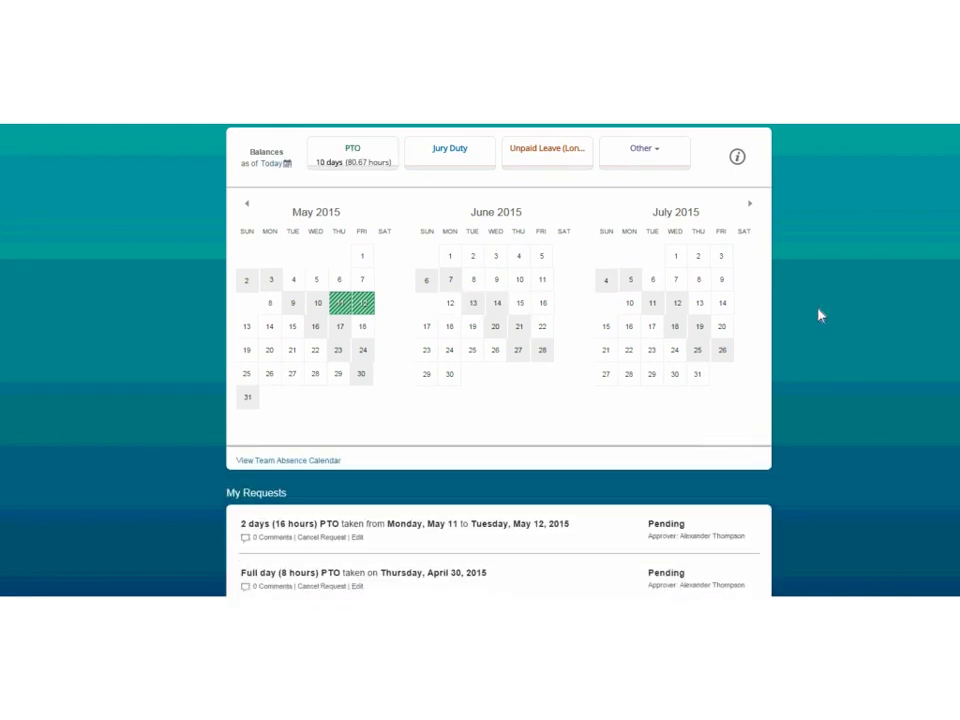
{"action": "scroll", "coordinate": [498, 360], "scroll_direction": "up", "scroll_amount": 1}
{"action": "scroll", "coordinate": [902, 221], "scroll_direction": "up", "scroll_amount": 1}
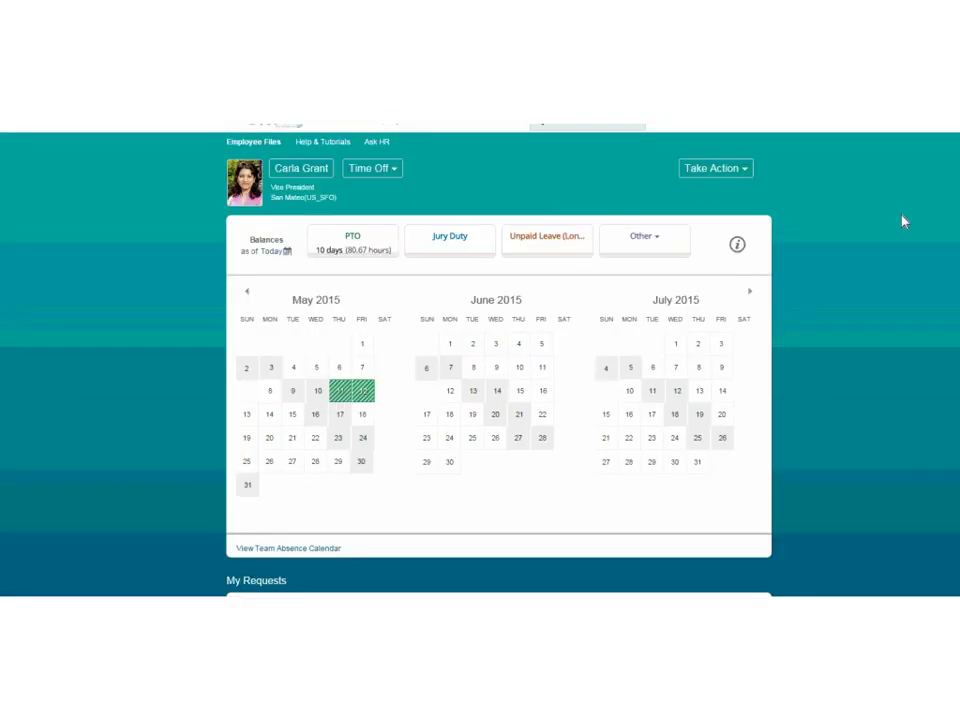
{"action": "scroll", "coordinate": [633, 187], "scroll_direction": "up", "scroll_amount": 1}
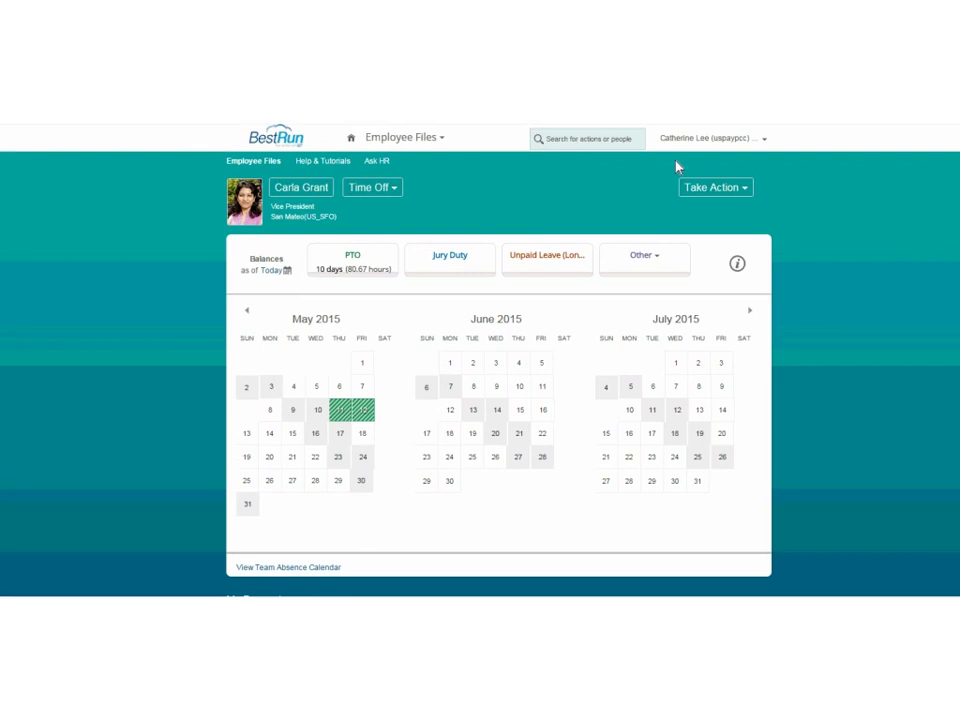
Switch the proxy to the IT Analyst employee via Proxy Now.
{"action": "left_click", "coordinate": [725, 143]}
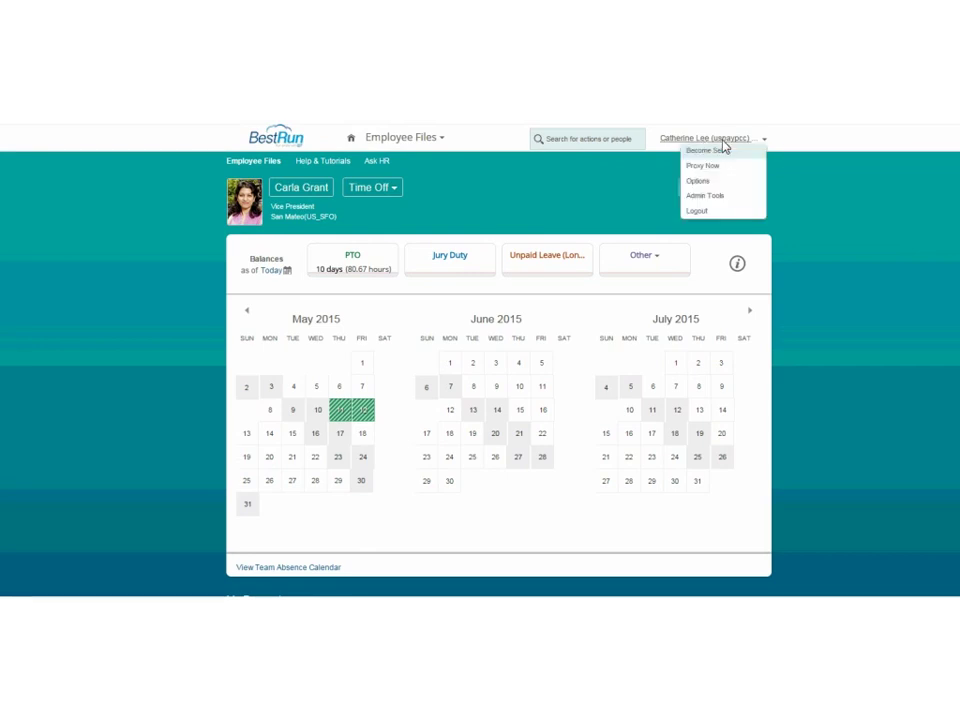
{"action": "left_click", "coordinate": [714, 166]}
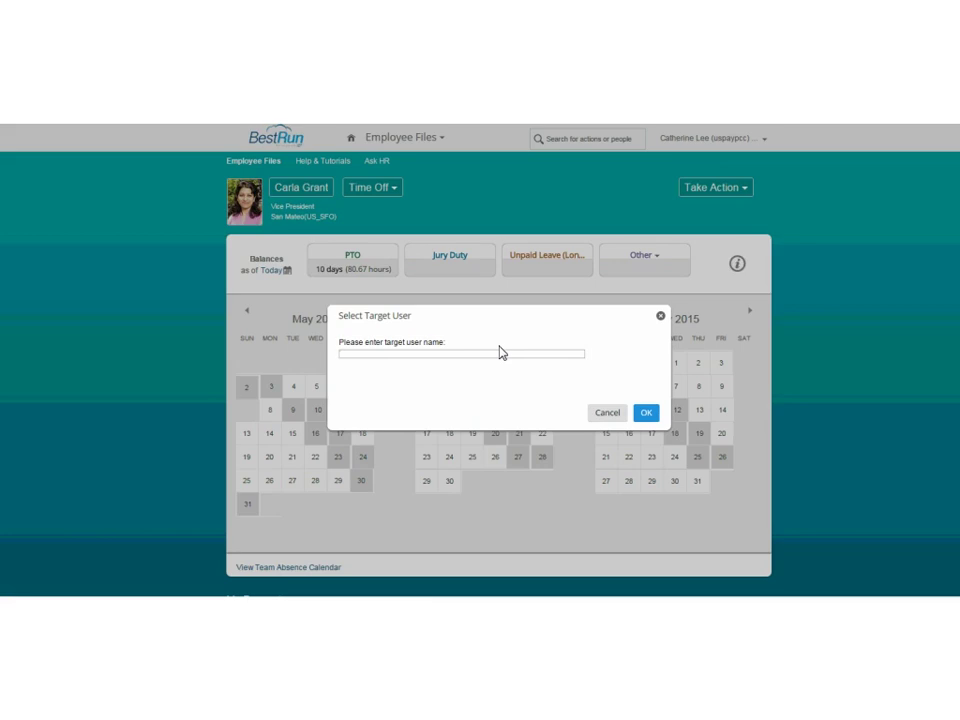
{"action": "type", "text": "doe"}
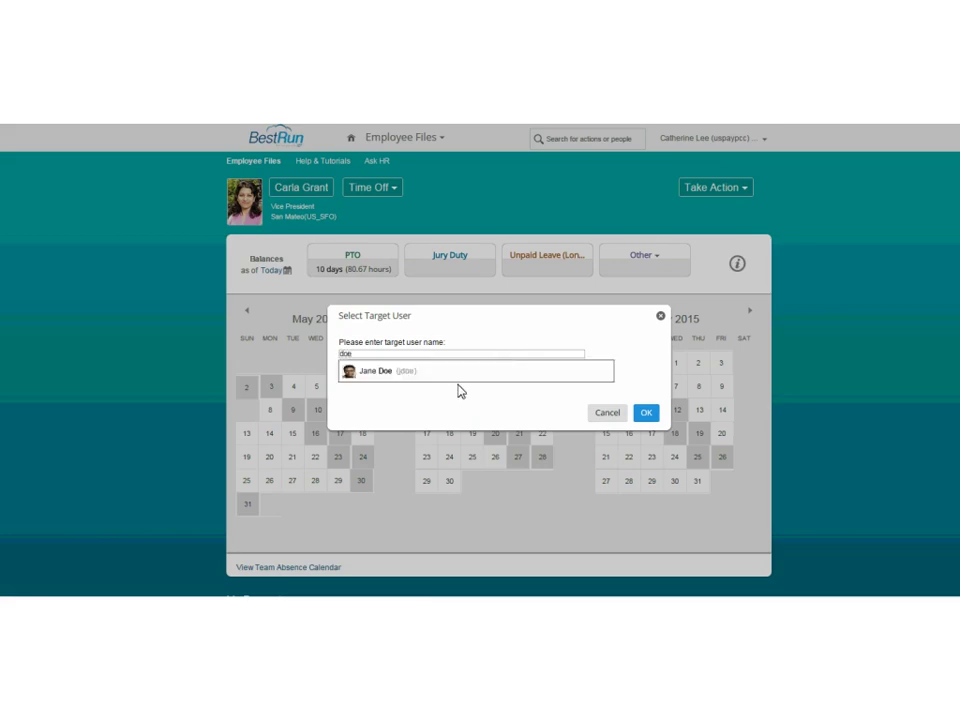
{"action": "left_click", "coordinate": [395, 372]}
{"action": "left_click", "coordinate": [645, 412]}
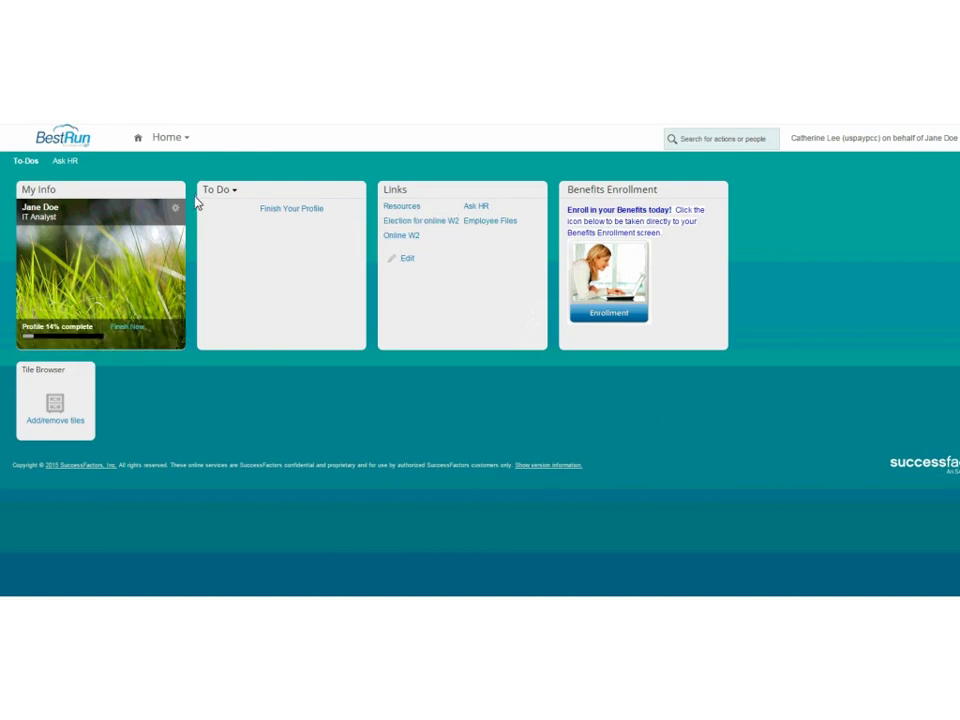
Navigate from the employee file to Payroll Information with its Tax, Earnings and Deductions, and BSI links.
{"action": "left_click", "coordinate": [164, 142]}
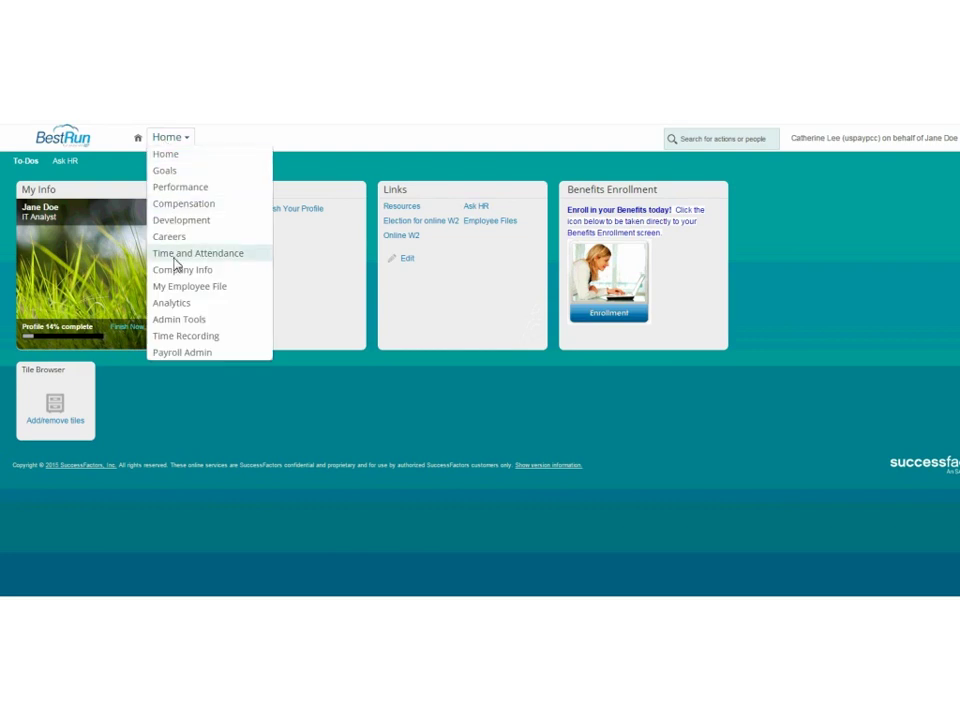
{"action": "left_click", "coordinate": [184, 290]}
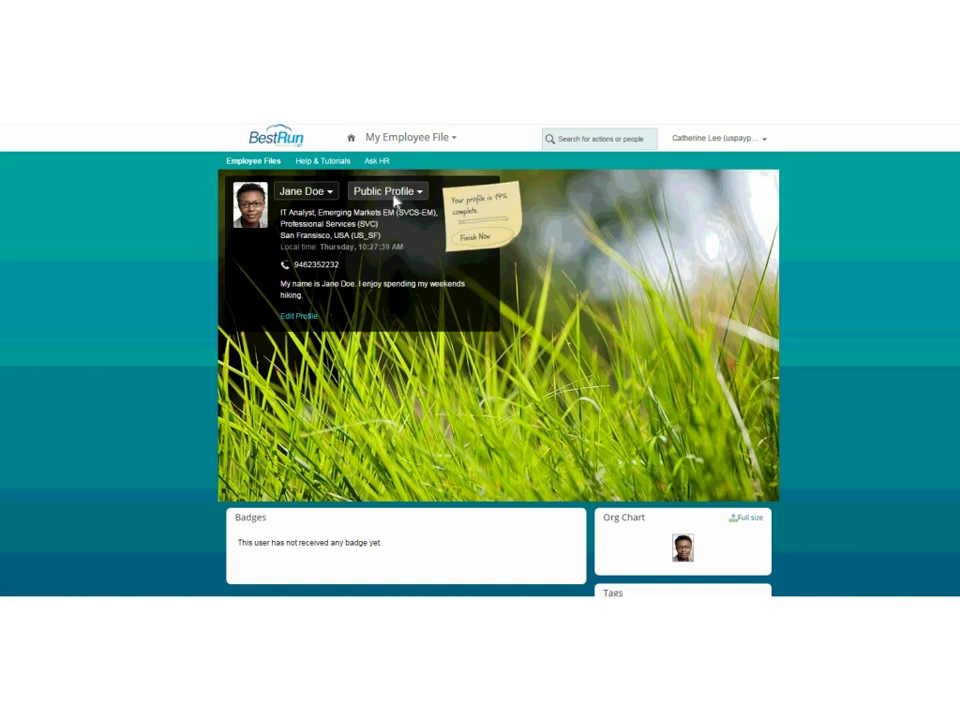
{"action": "left_click", "coordinate": [390, 191]}
{"action": "left_click", "coordinate": [376, 304]}
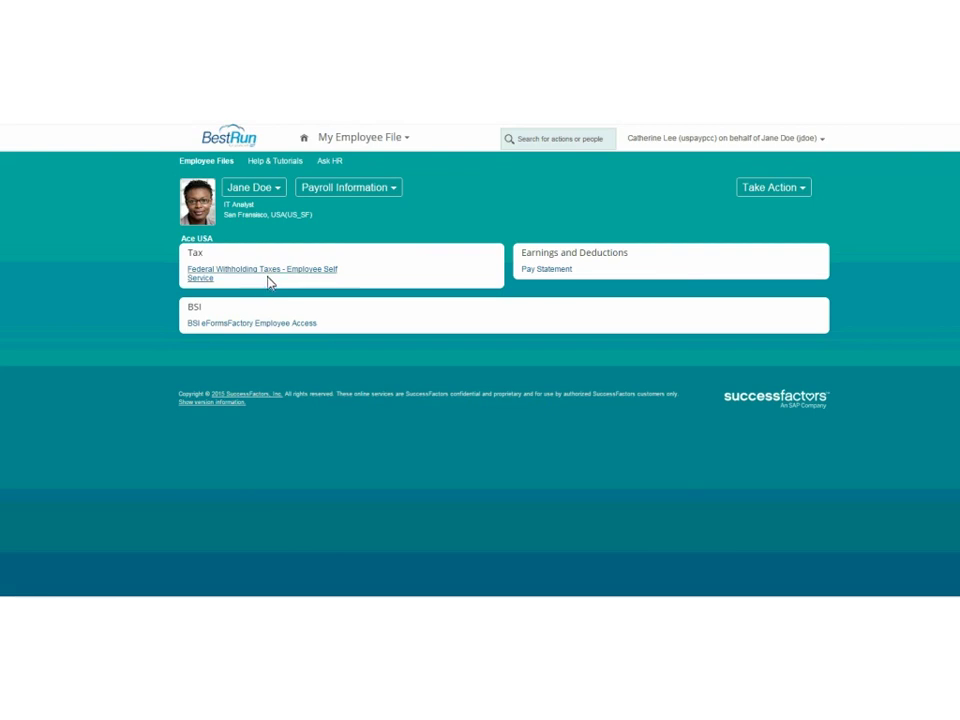
Open BSI eFormsFactory Employee Access and scroll to the required I-9, W-4, DE-4 and Pennsylvania forms.
{"action": "left_click", "coordinate": [245, 325]}
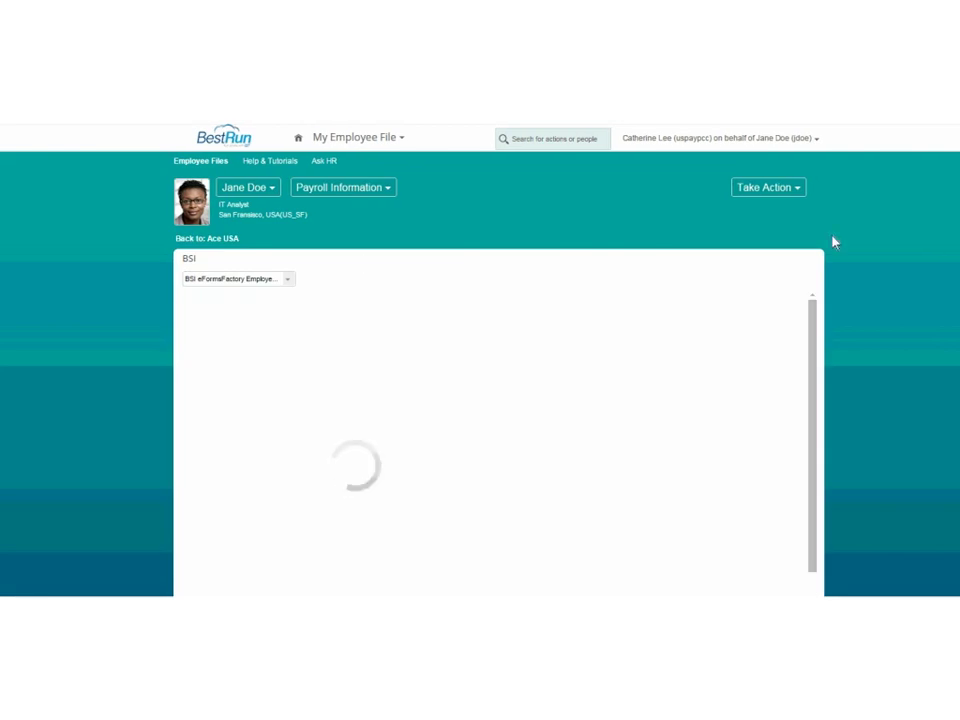
{"action": "scroll", "coordinate": [480, 400], "scroll_direction": "down", "scroll_amount": 1}
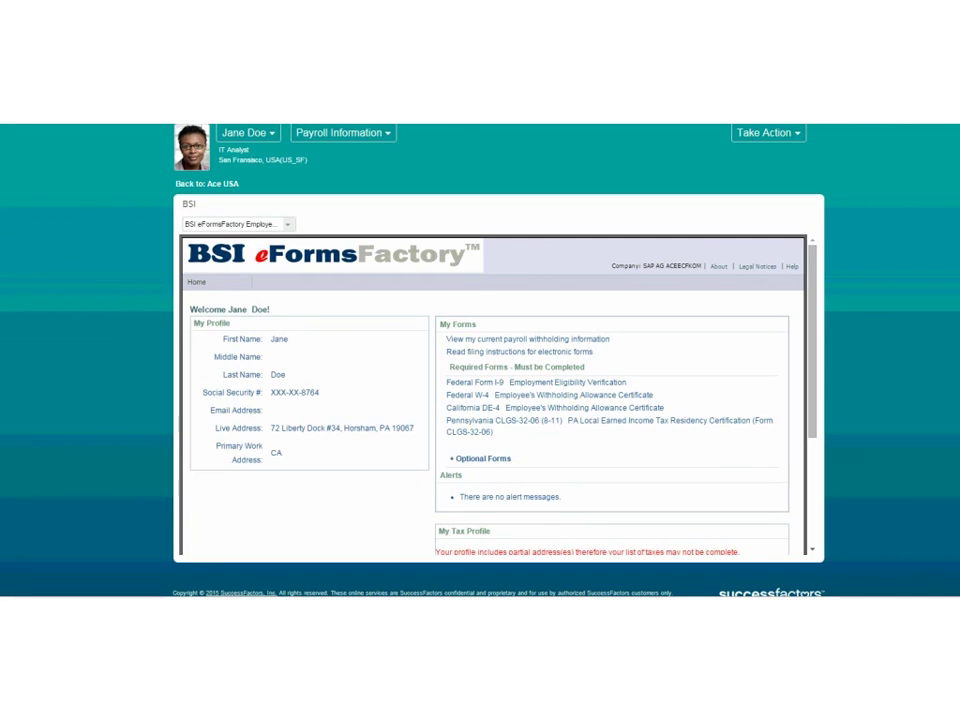
{"action": "left_click_drag", "start_coordinate": [814, 289], "coordinate": [829, 347]}
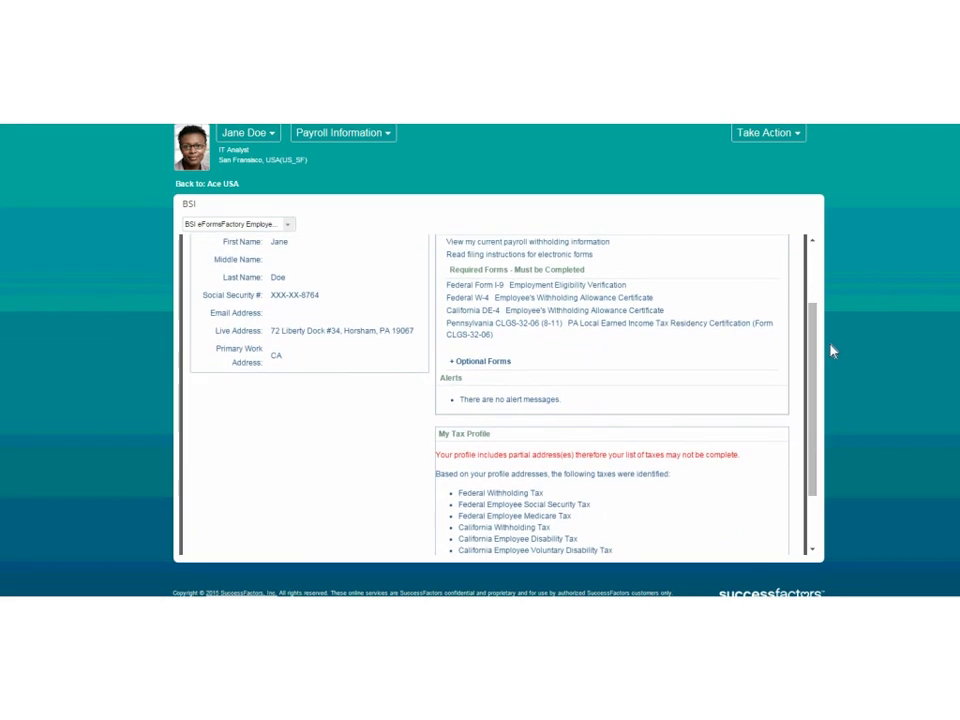
{"action": "left_click_drag", "start_coordinate": [816, 343], "coordinate": [816, 373]}
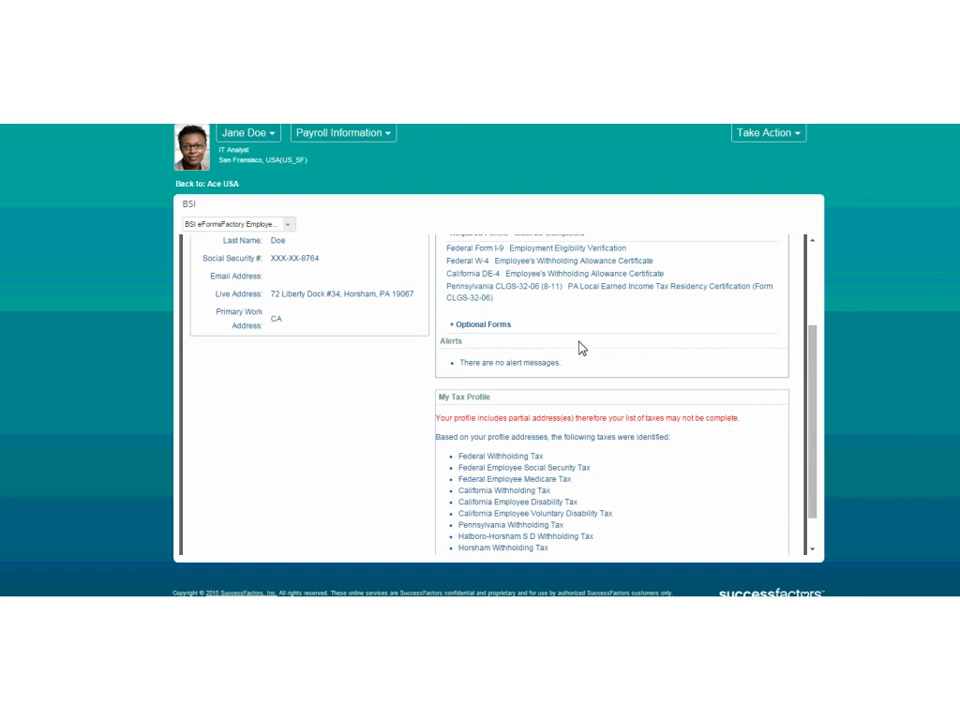
{"action": "left_click", "coordinate": [540, 290]}
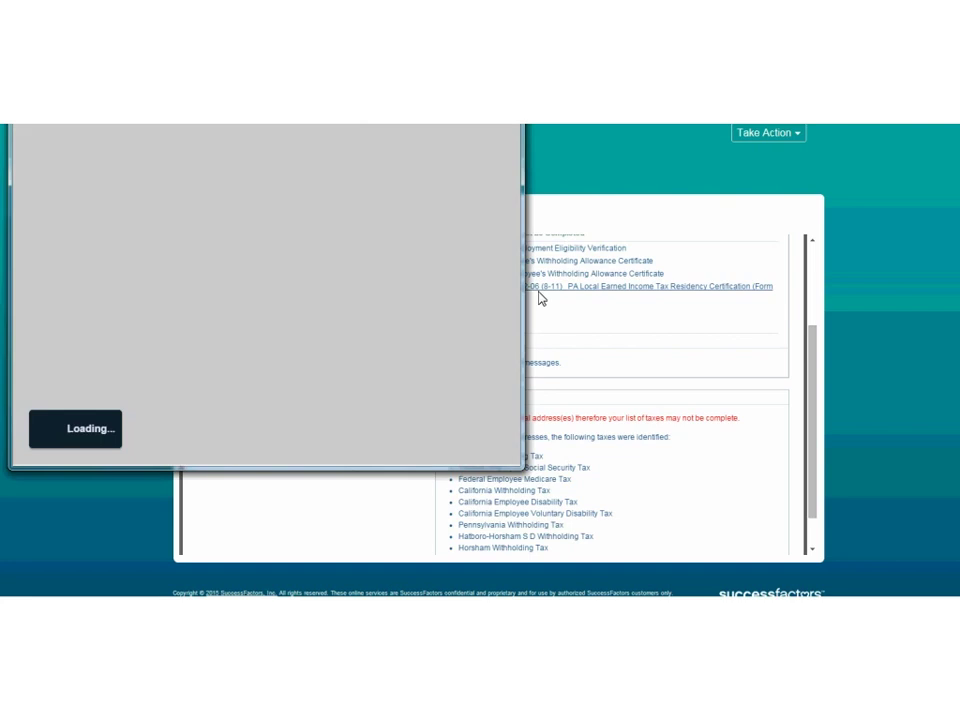
{"action": "left_click_drag", "start_coordinate": [515, 212], "coordinate": [513, 295]}
{"action": "left_click_drag", "start_coordinate": [513, 323], "coordinate": [516, 228]}
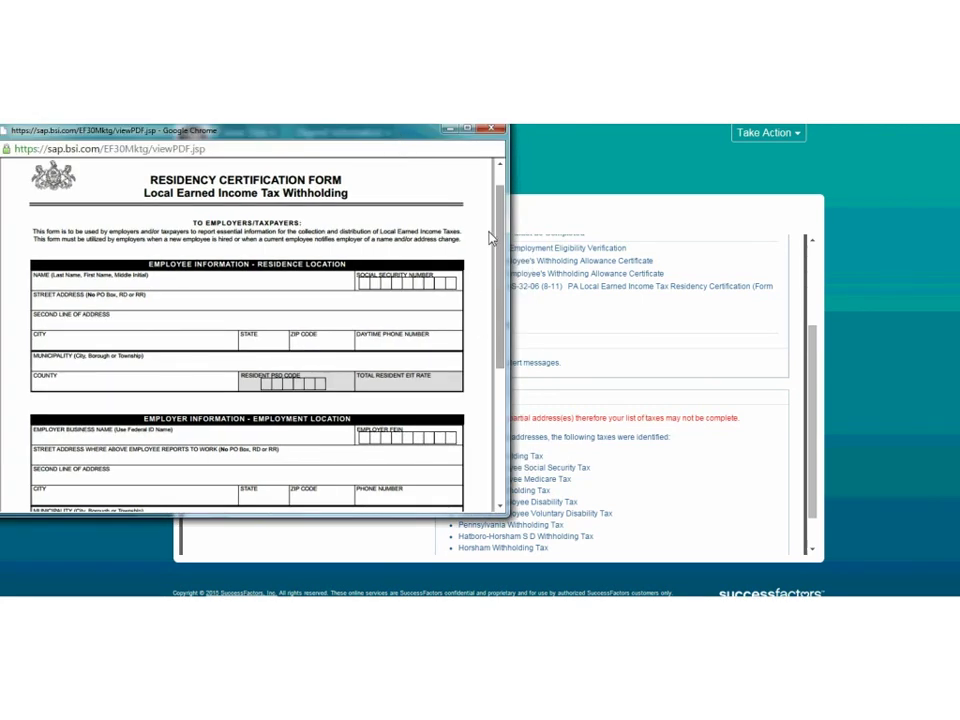
{"action": "scroll", "coordinate": [495, 220], "scroll_direction": "up", "scroll_amount": 2}
{"action": "left_click", "coordinate": [494, 132]}
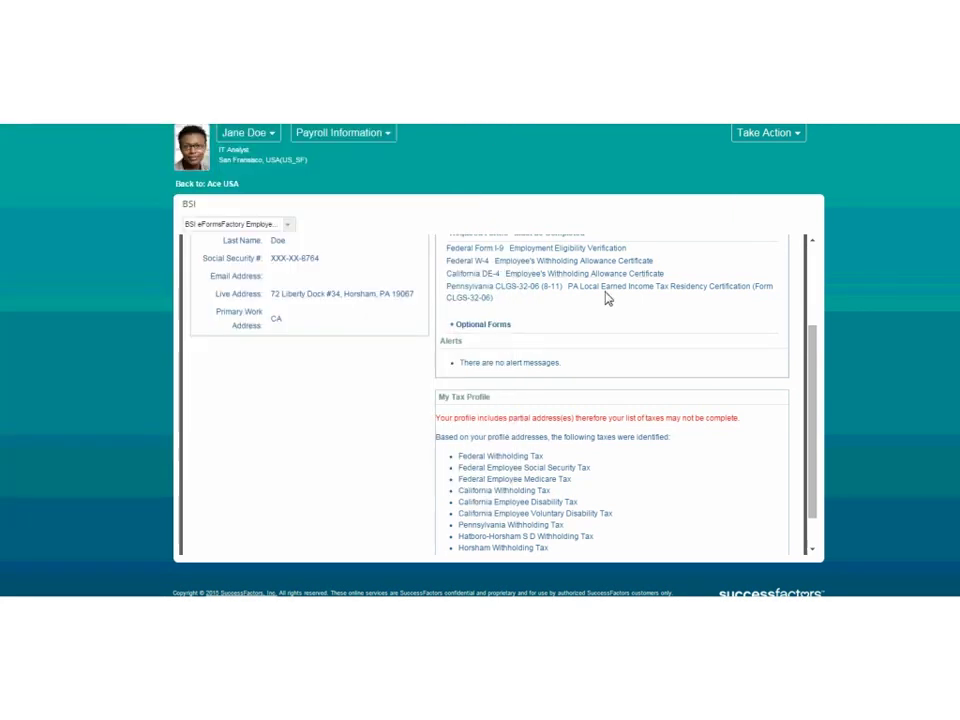
{"action": "left_click_drag", "start_coordinate": [815, 392], "coordinate": [810, 355]}
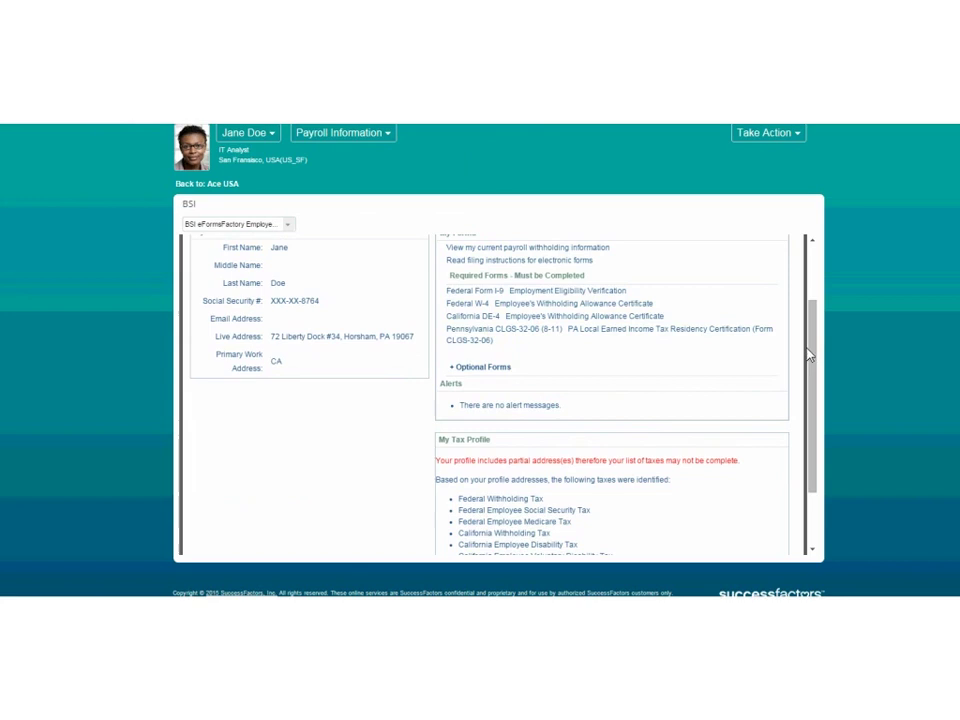
{"action": "left_click", "coordinate": [530, 293]}
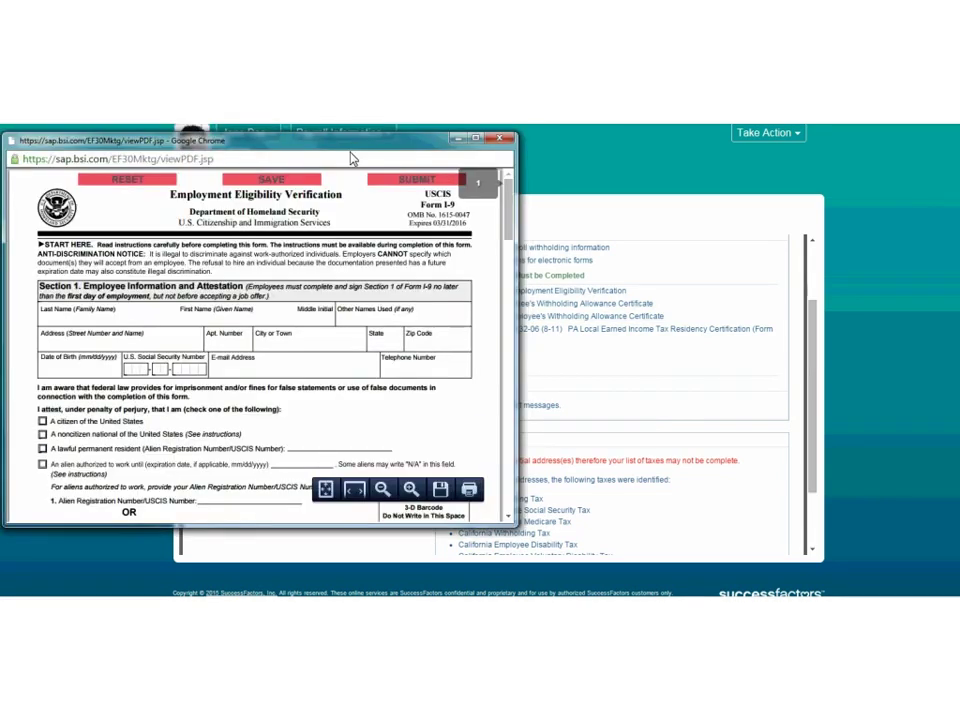
{"action": "left_click_drag", "start_coordinate": [512, 213], "coordinate": [510, 180]}
{"action": "left_click", "coordinate": [500, 138]}
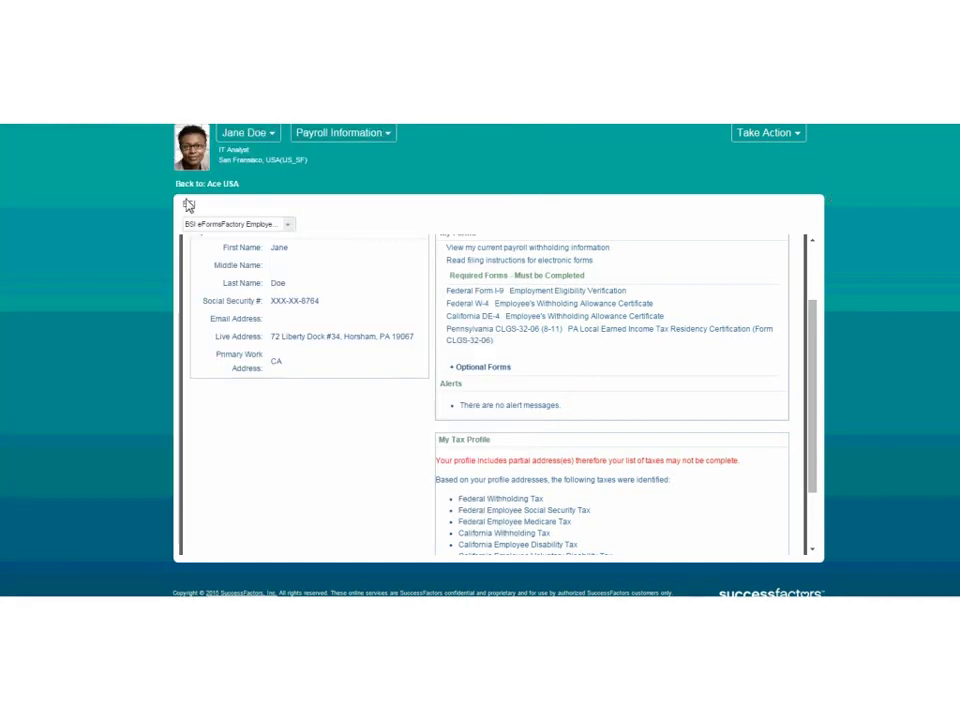
{"action": "left_click", "coordinate": [229, 189]}
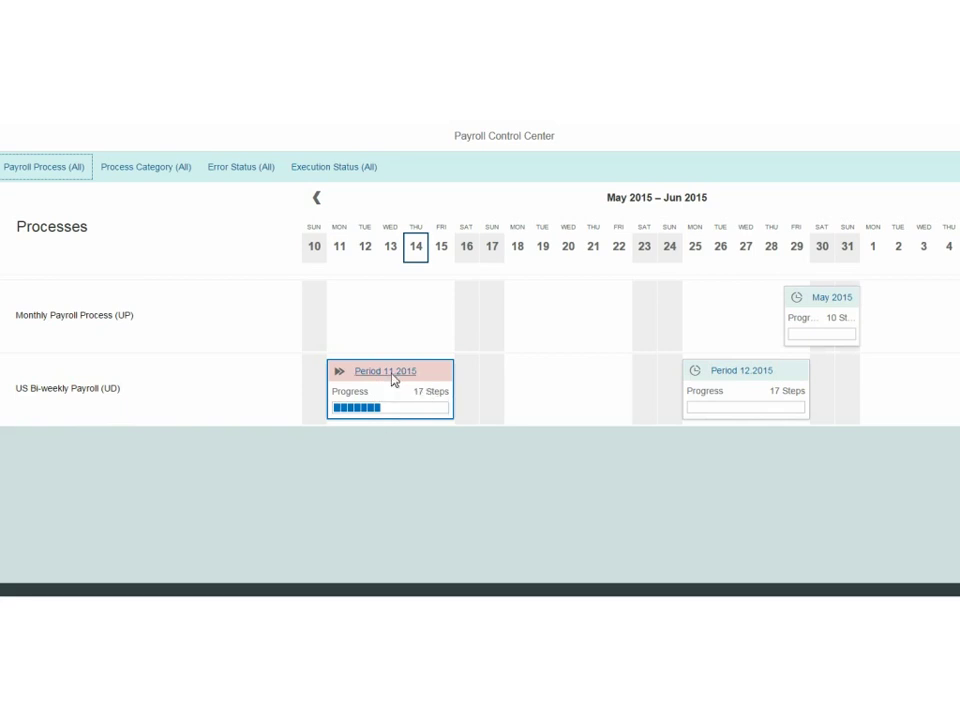
Open Period 11.2015's process overview, listing the Payroll step group and Simulate Posting Run step.
{"action": "left_click", "coordinate": [392, 378]}
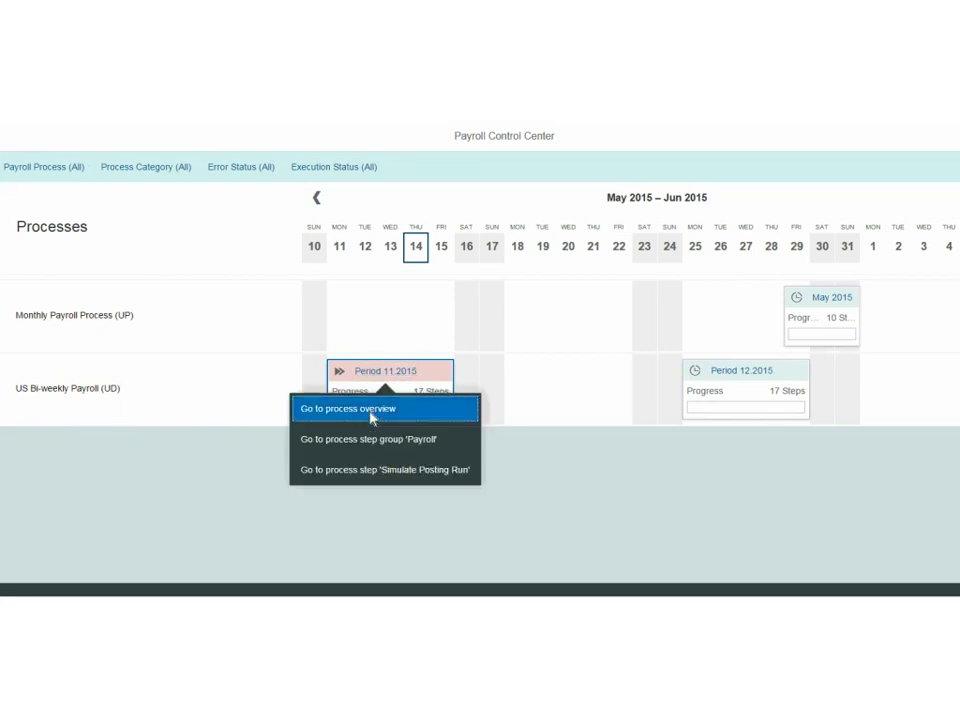
{"action": "left_click", "coordinate": [372, 412]}
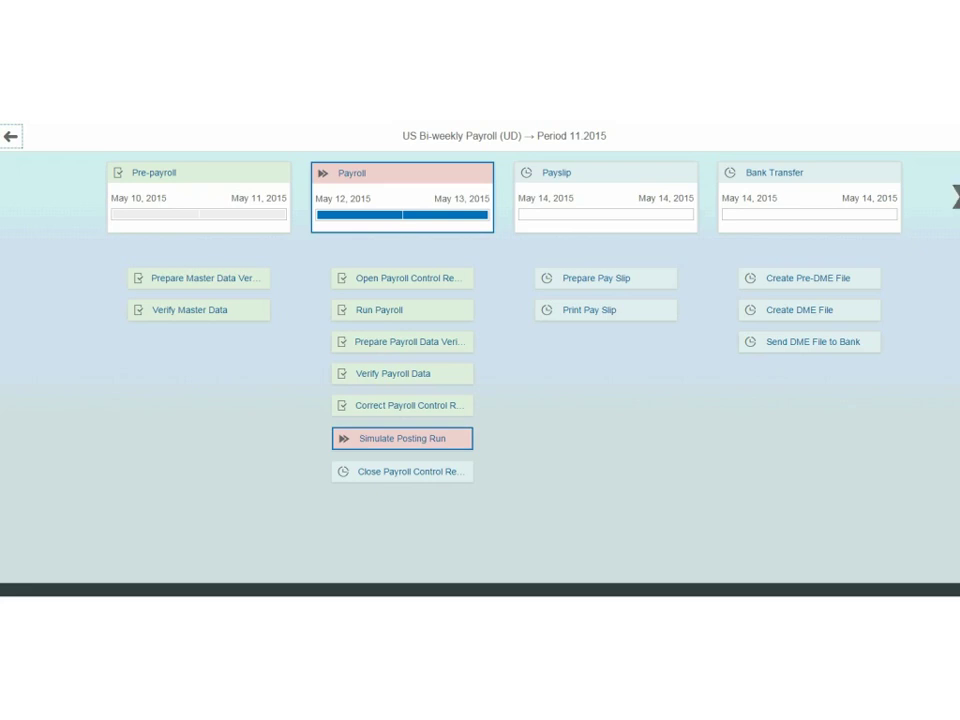
{"action": "left_click", "coordinate": [955, 200]}
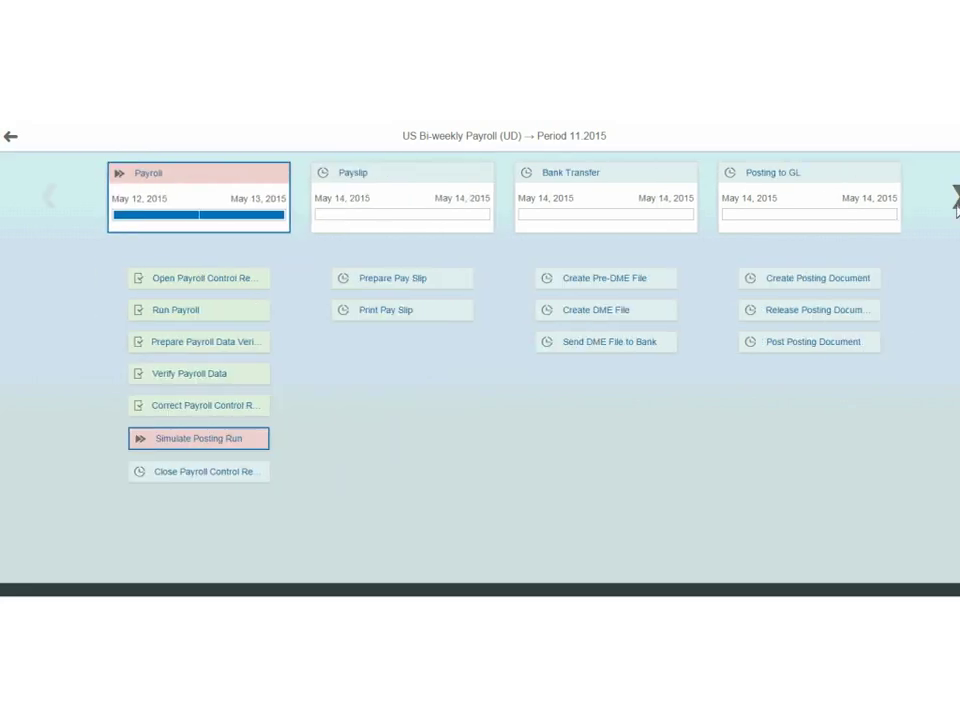
{"action": "left_click", "coordinate": [47, 199]}
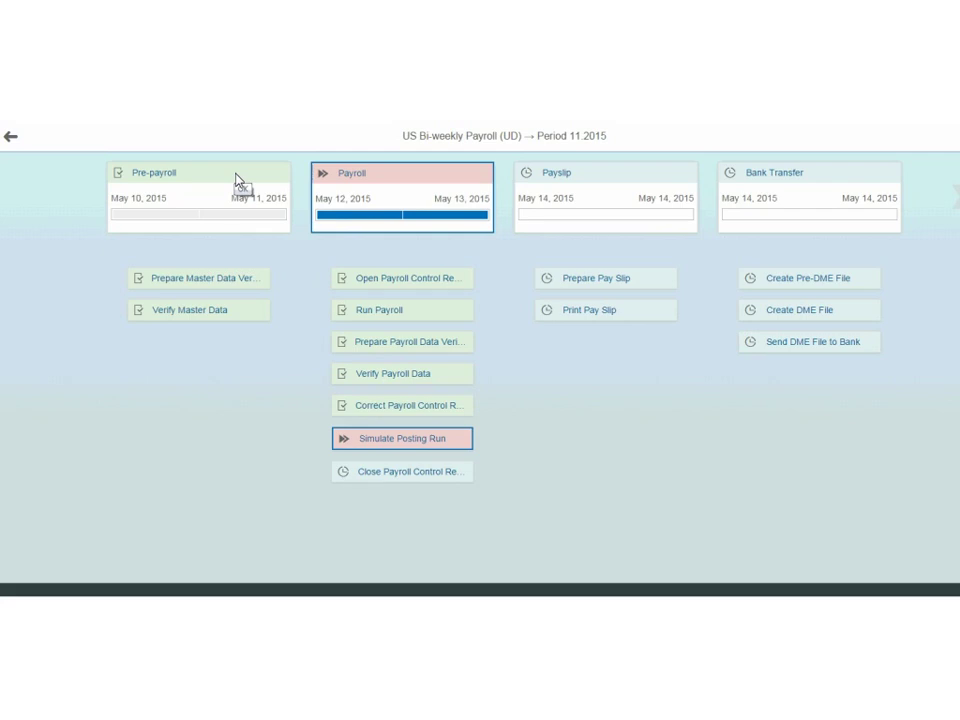
{"action": "left_click", "coordinate": [191, 284]}
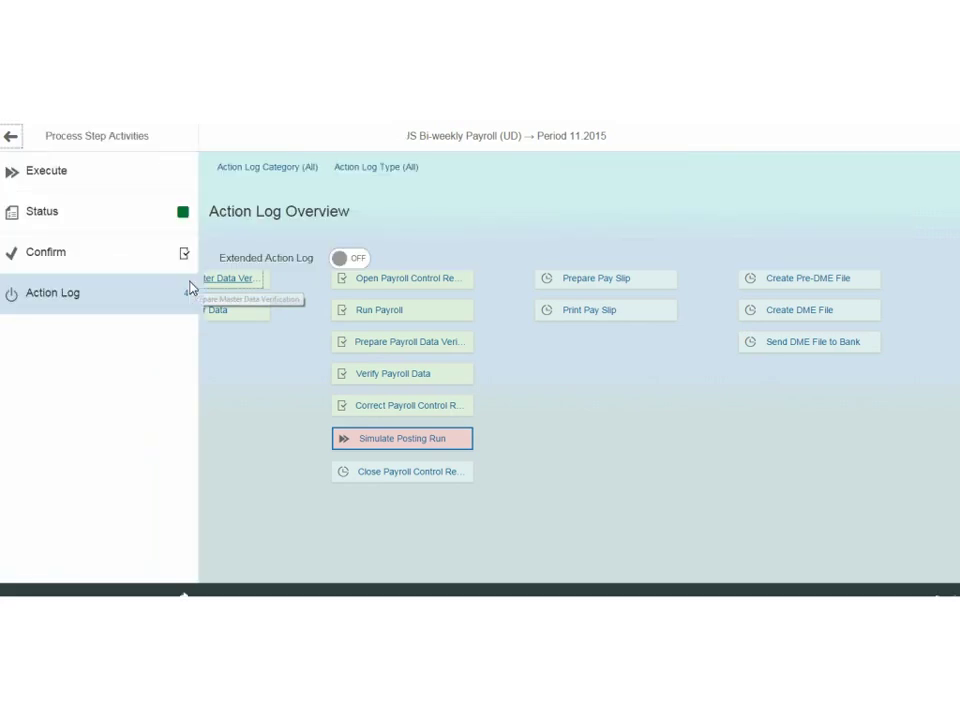
{"action": "left_click", "coordinate": [37, 178]}
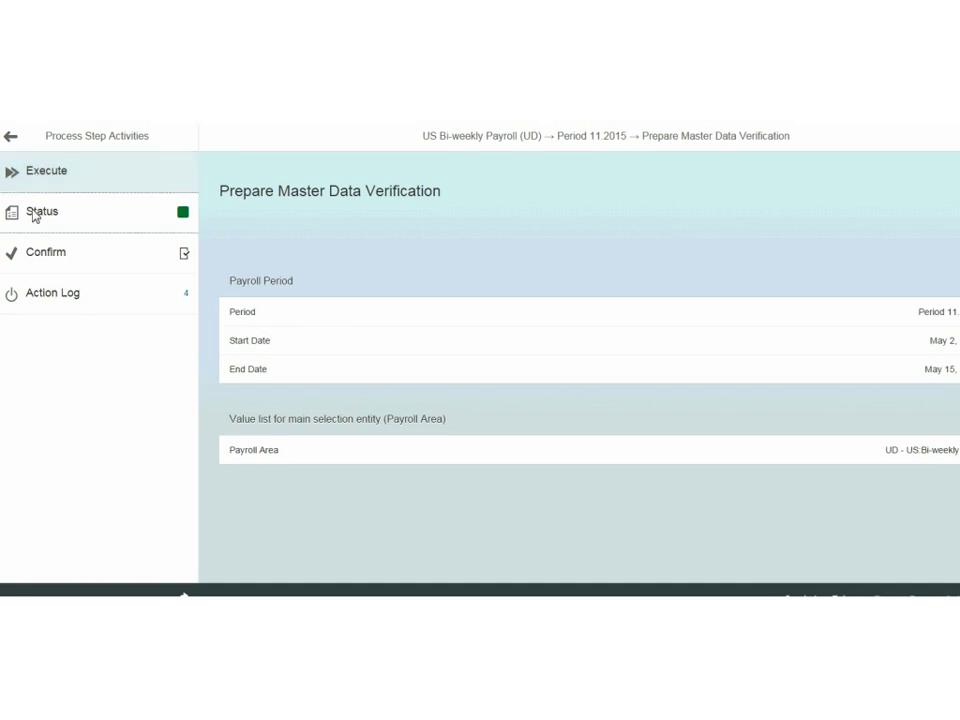
{"action": "left_click", "coordinate": [35, 218]}
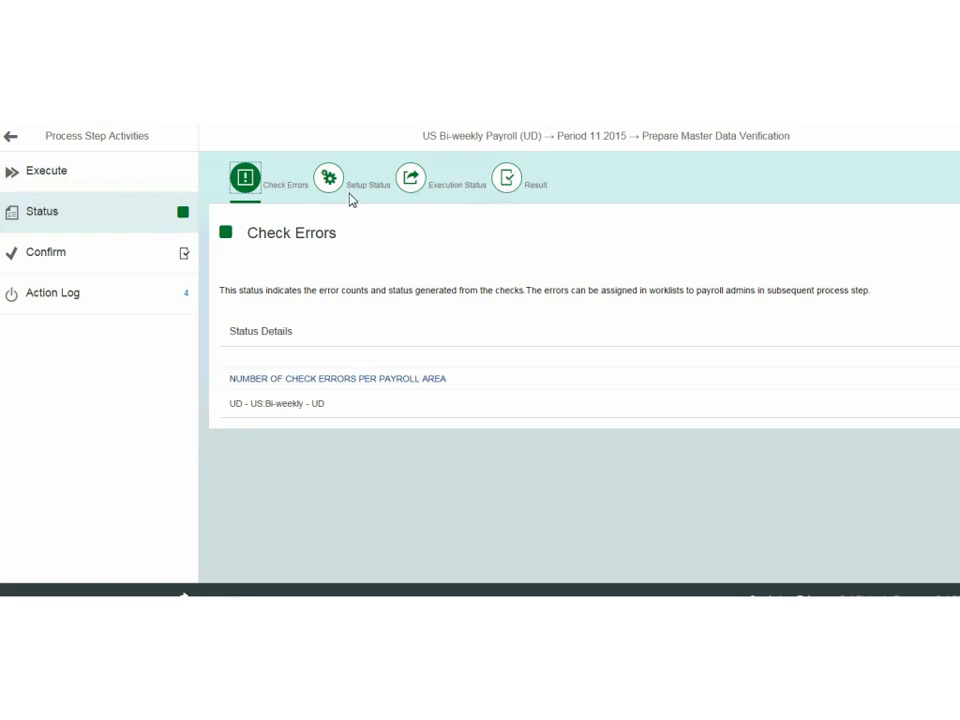
{"action": "left_click", "coordinate": [512, 186]}
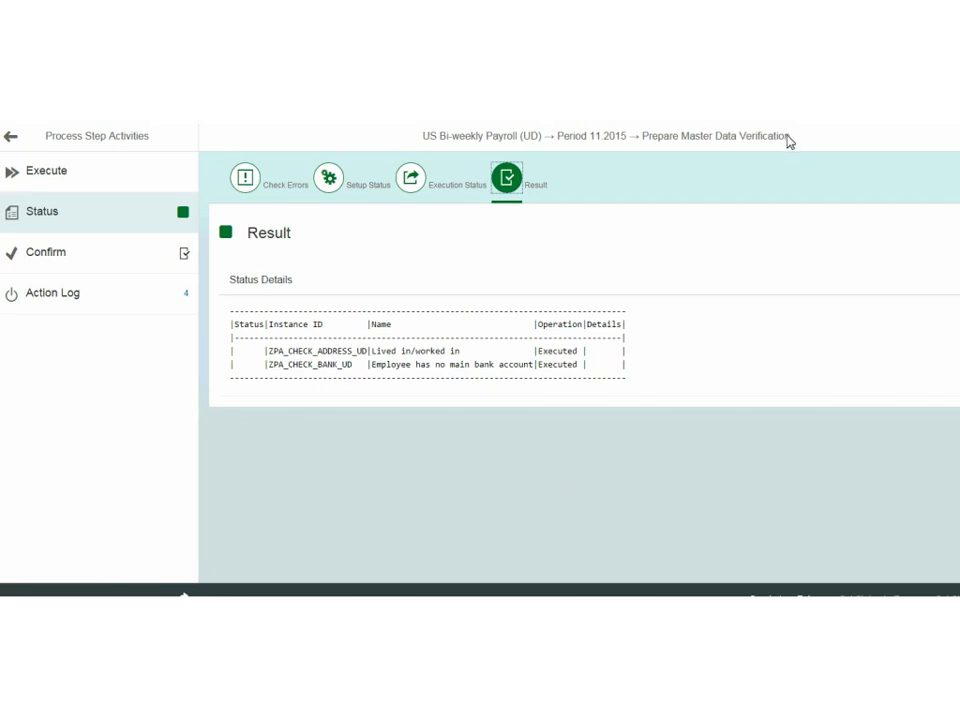
{"action": "left_click_drag", "start_coordinate": [790, 143], "coordinate": [650, 146]}
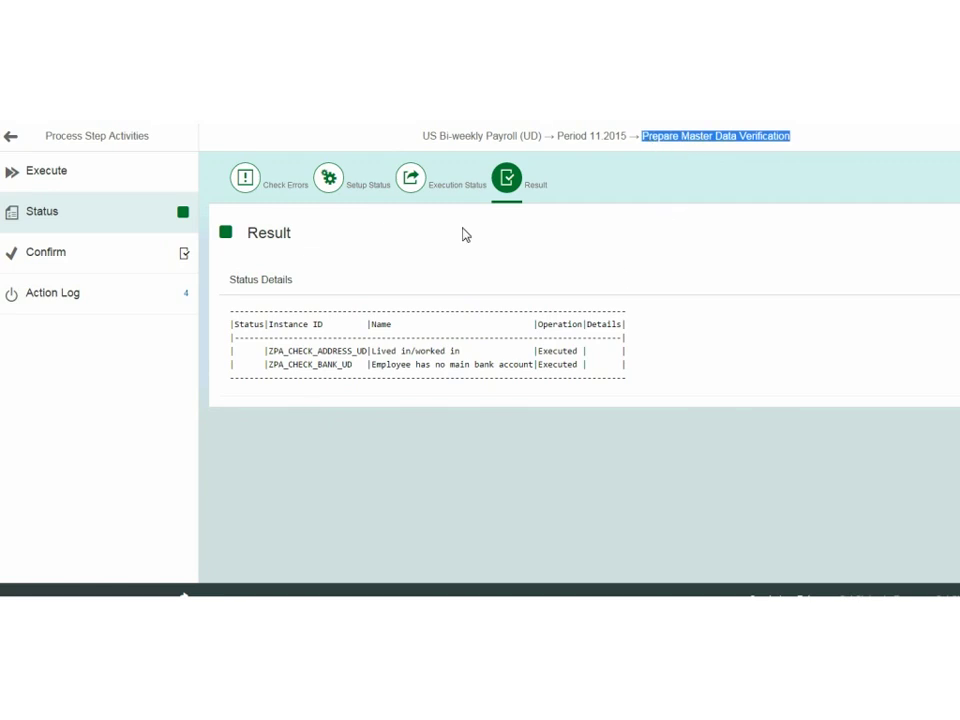
{"action": "left_click", "coordinate": [11, 139]}
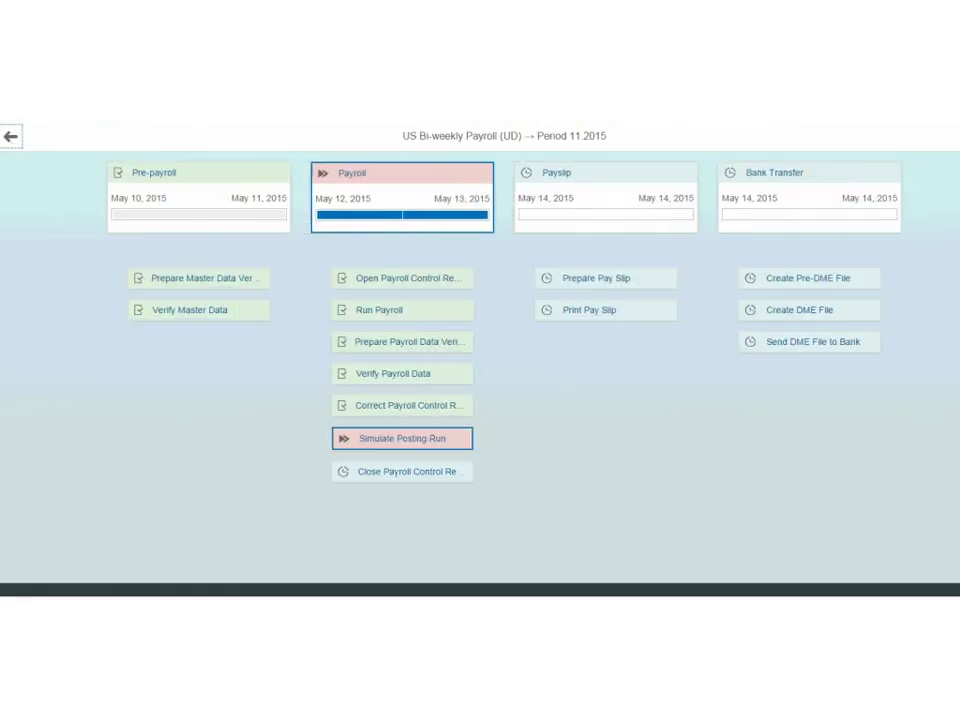
Return to My Worklist and open the Master Data tile flagged with 2 errors.
{"action": "left_click", "coordinate": [11, 136]}
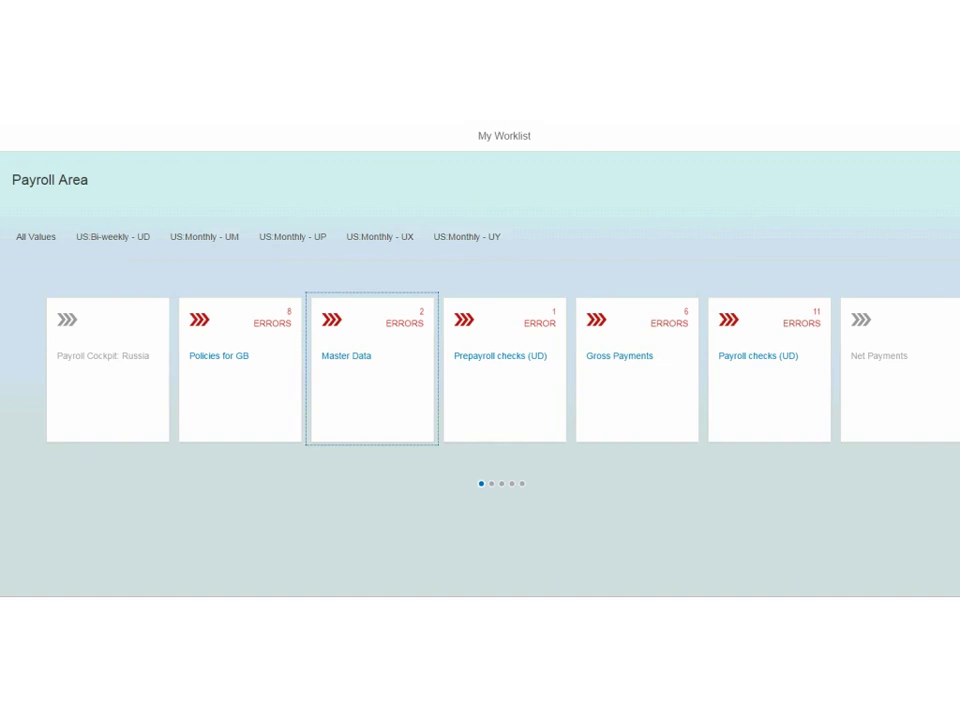
{"action": "left_click", "coordinate": [356, 362]}
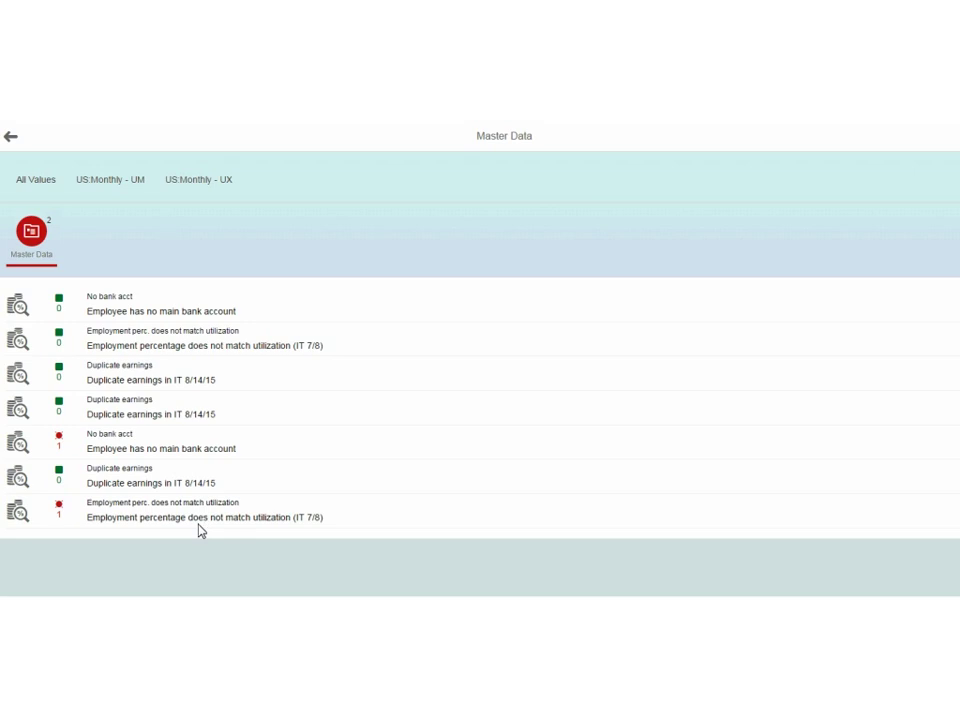
Go back to My Worklist and open the US Bi-weekly Payroll (UD) Period 11.2015 process.
{"action": "left_click", "coordinate": [11, 140]}
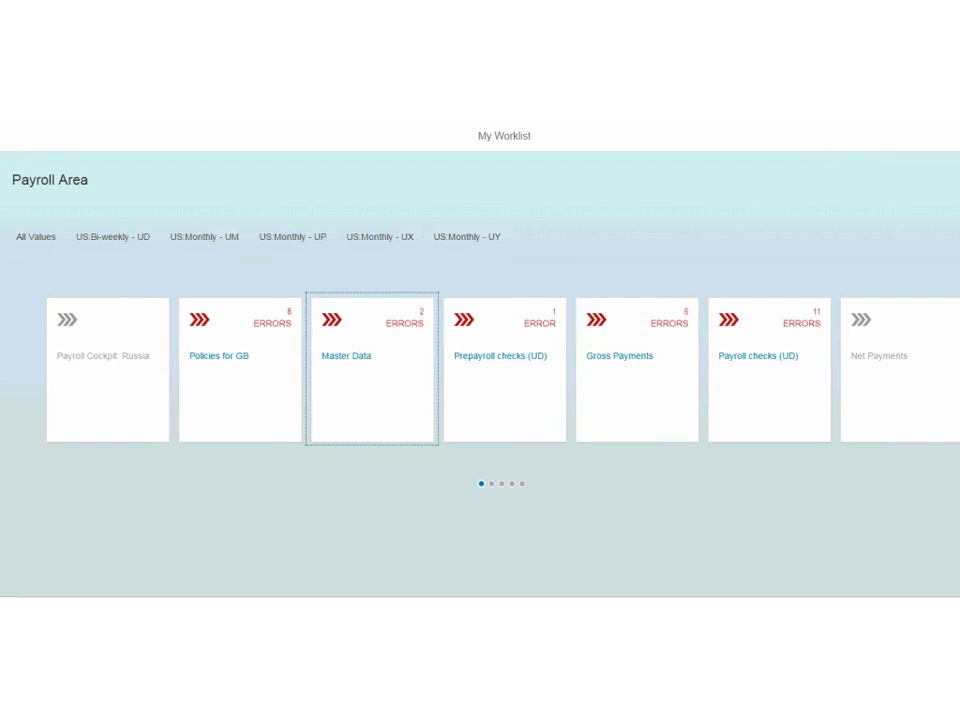
{"action": "key", "text": "Return"}
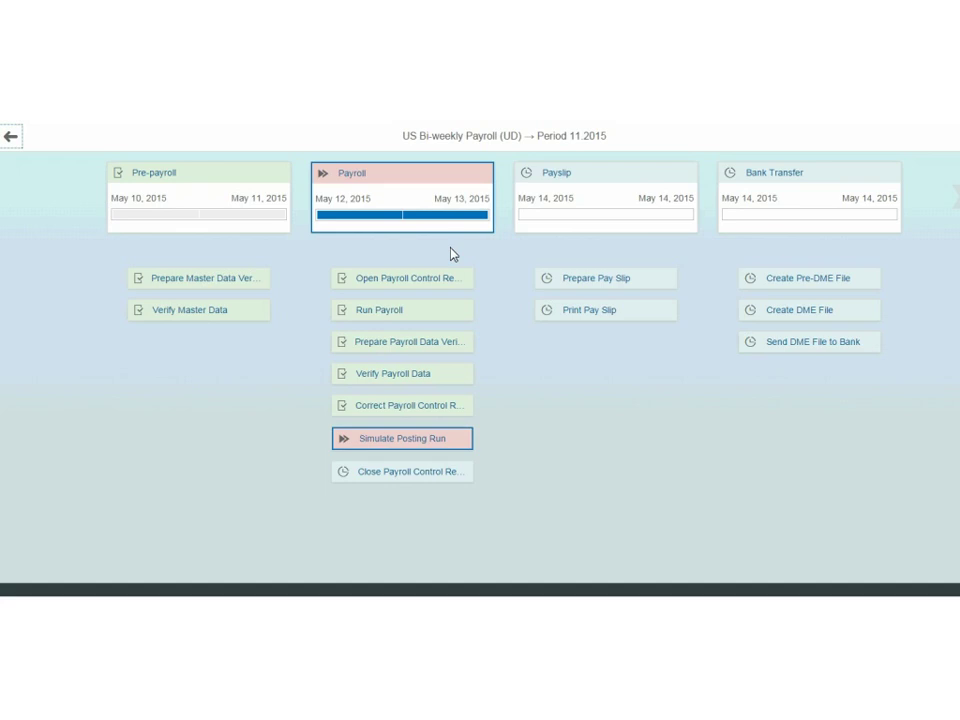
Check the Prepare Payroll Data Verification step's action log and status details.
{"action": "left_click", "coordinate": [403, 342]}
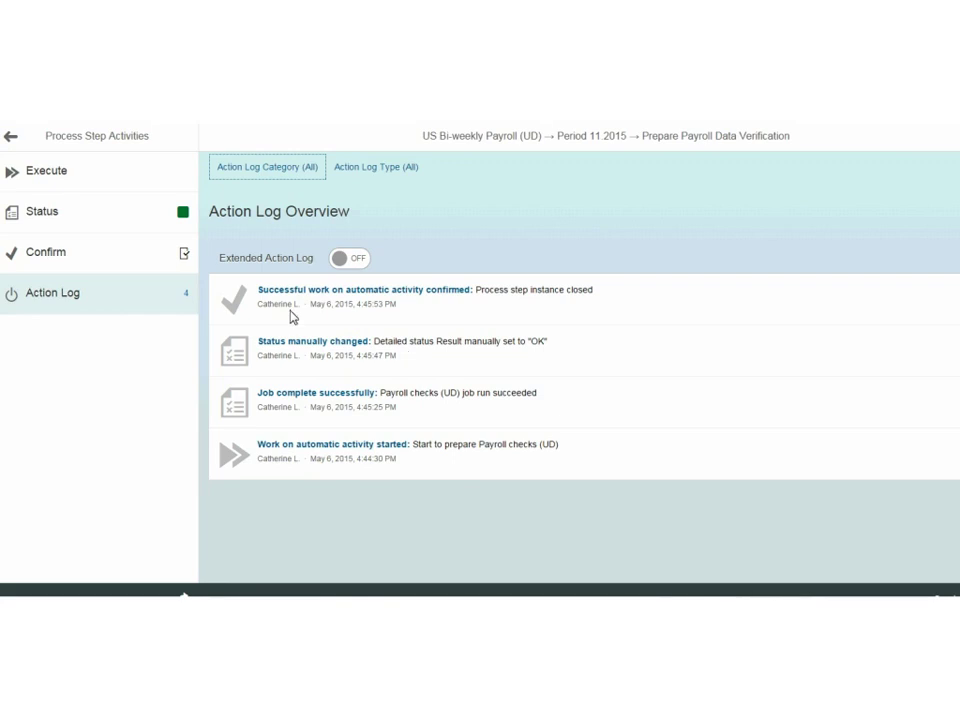
{"action": "left_click", "coordinate": [62, 214]}
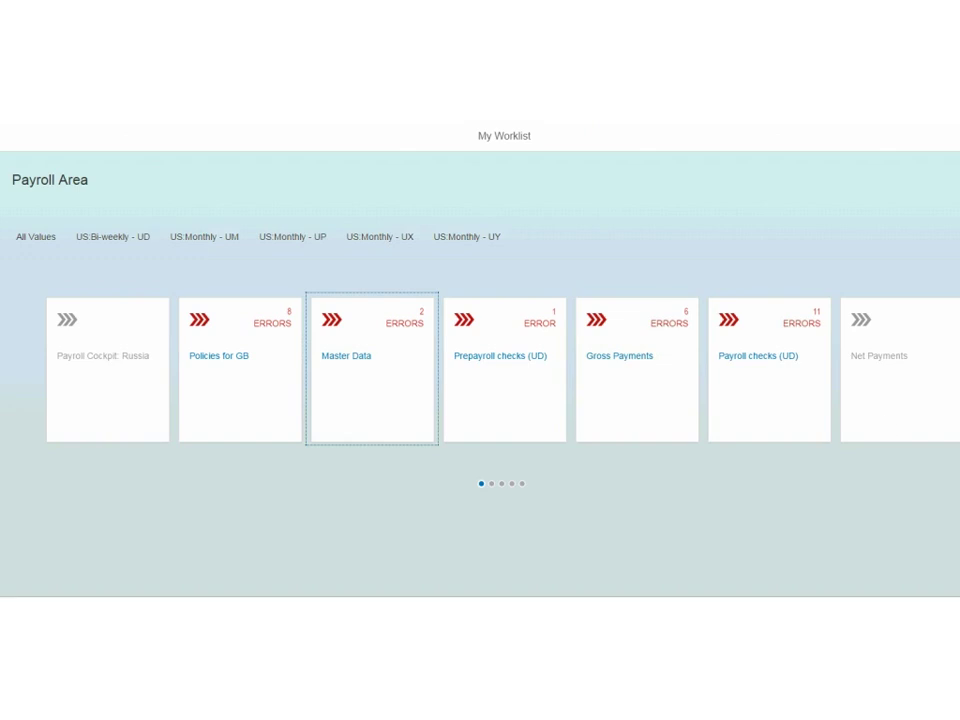
Open the Gross Payments checks from the My Worklist tiles.
{"action": "left_click", "coordinate": [621, 366]}
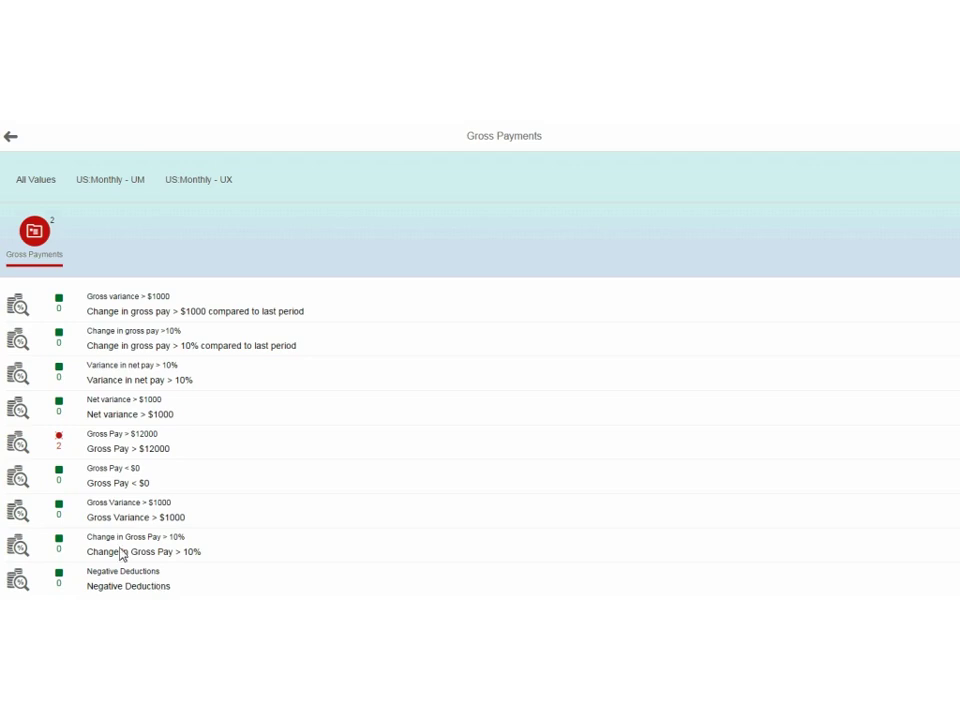
View the two employees flagged by Gross Pay > $12000, then back out to the Period 11.2015 overview.
{"action": "left_click", "coordinate": [117, 449]}
{"action": "left_click", "coordinate": [117, 449]}
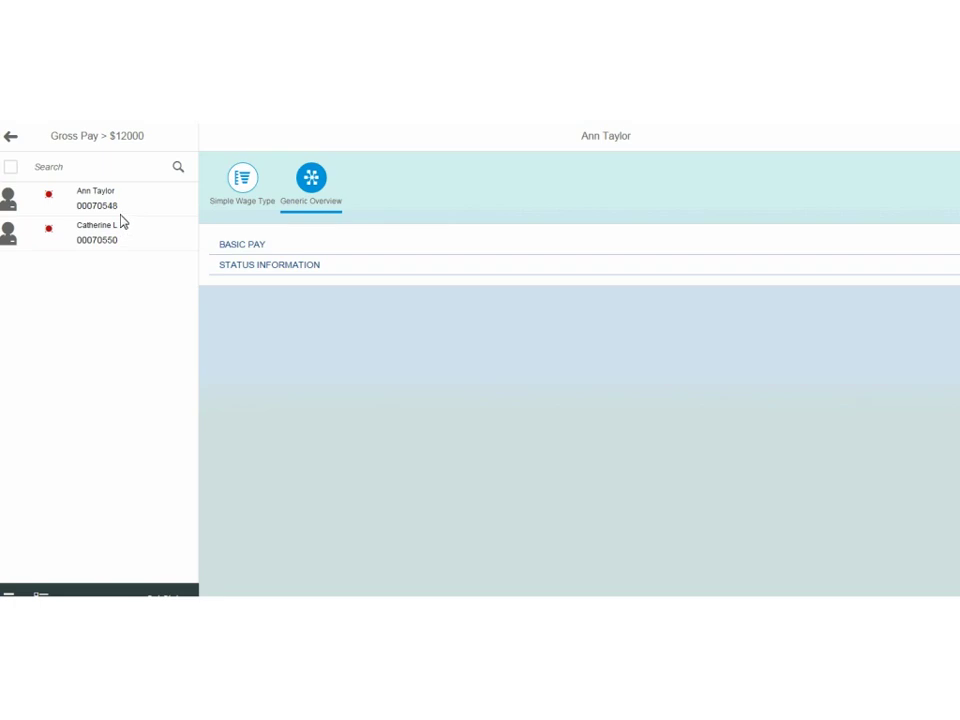
{"action": "left_click", "coordinate": [11, 138]}
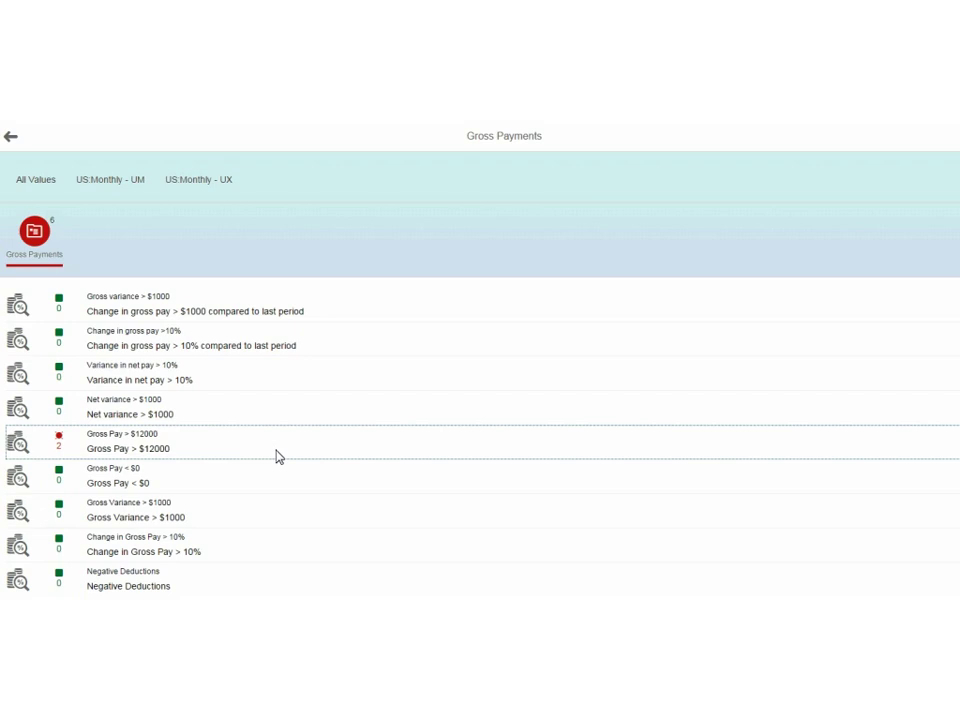
{"action": "left_click", "coordinate": [12, 139]}
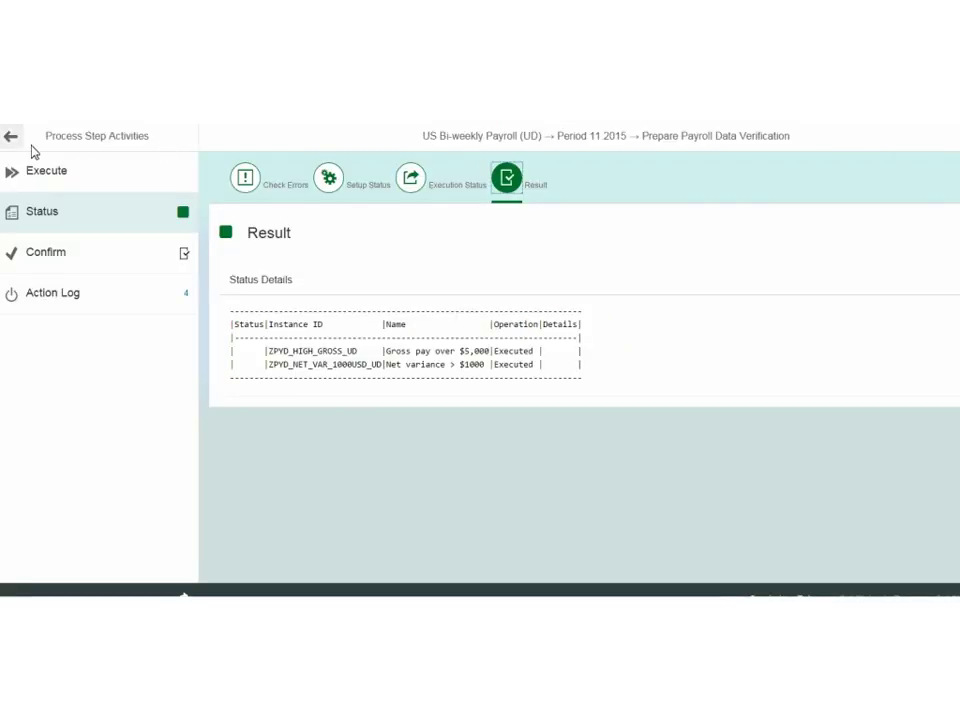
{"action": "left_click", "coordinate": [10, 137]}
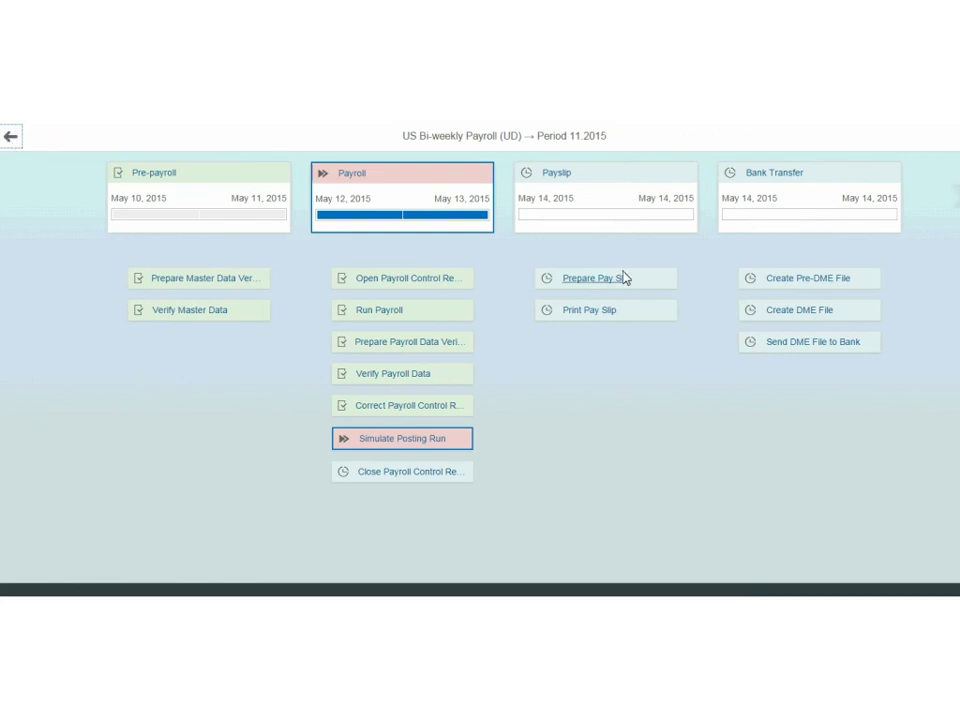
Confirm Print Pay Slip has no printing confirmation yet and return to the period overview.
{"action": "left_click", "coordinate": [588, 311]}
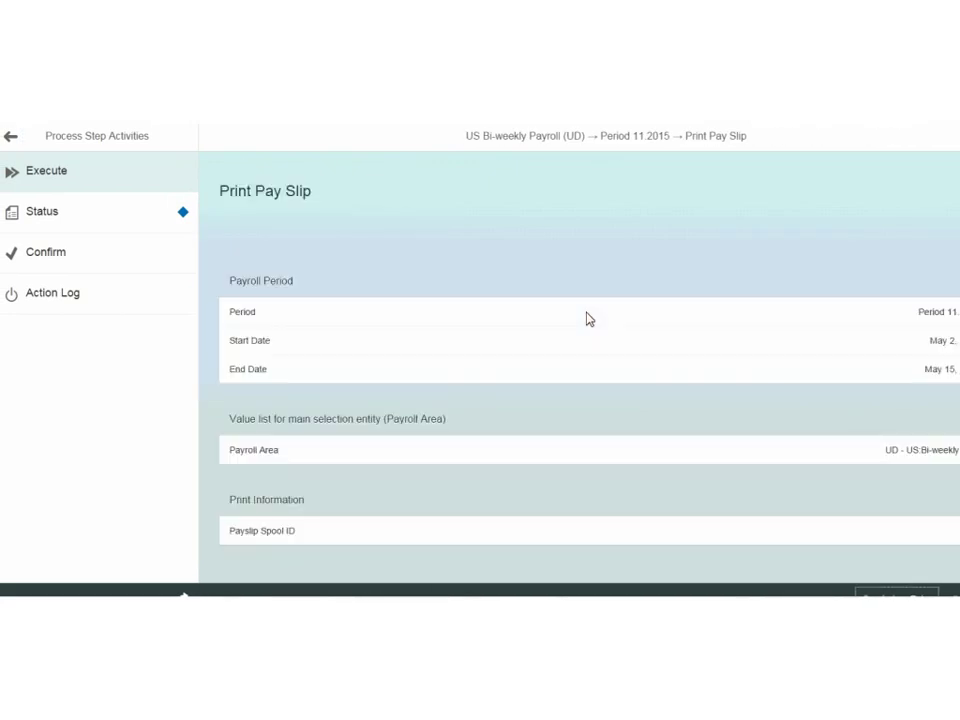
{"action": "left_click", "coordinate": [107, 227]}
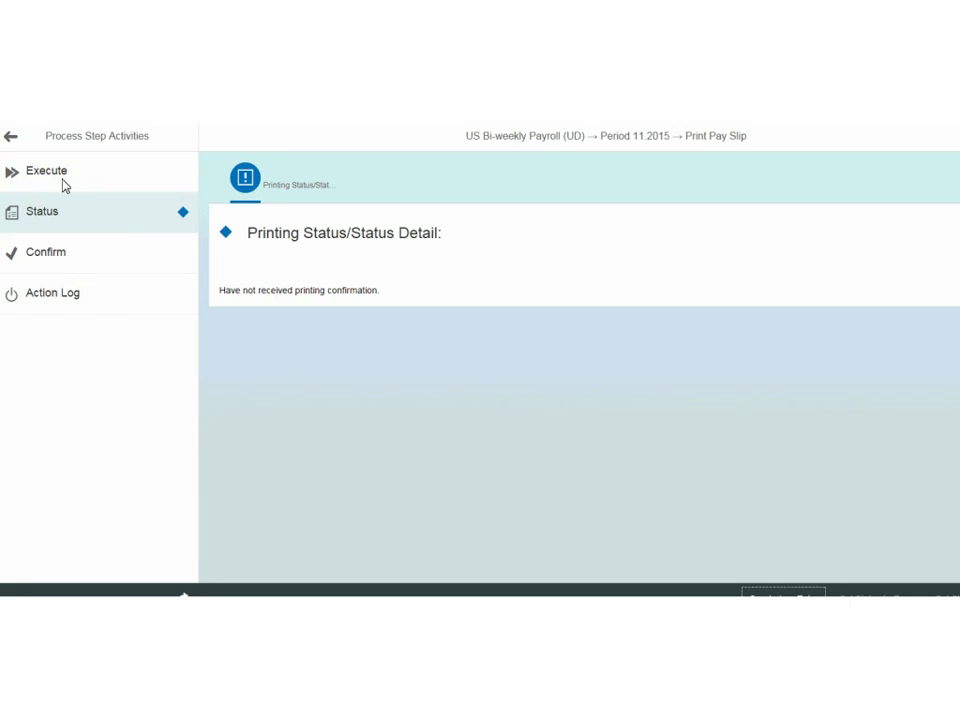
{"action": "left_click", "coordinate": [10, 137]}
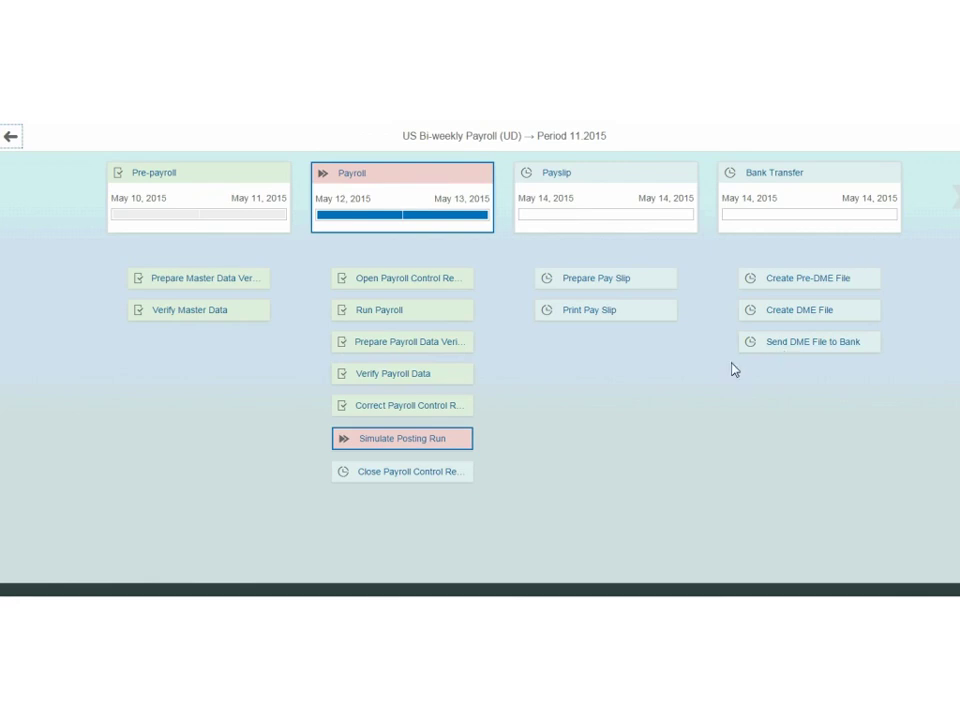
Review the Bank Confirmation status of Send DME File to Bank, then return to the overview.
{"action": "left_click", "coordinate": [801, 345]}
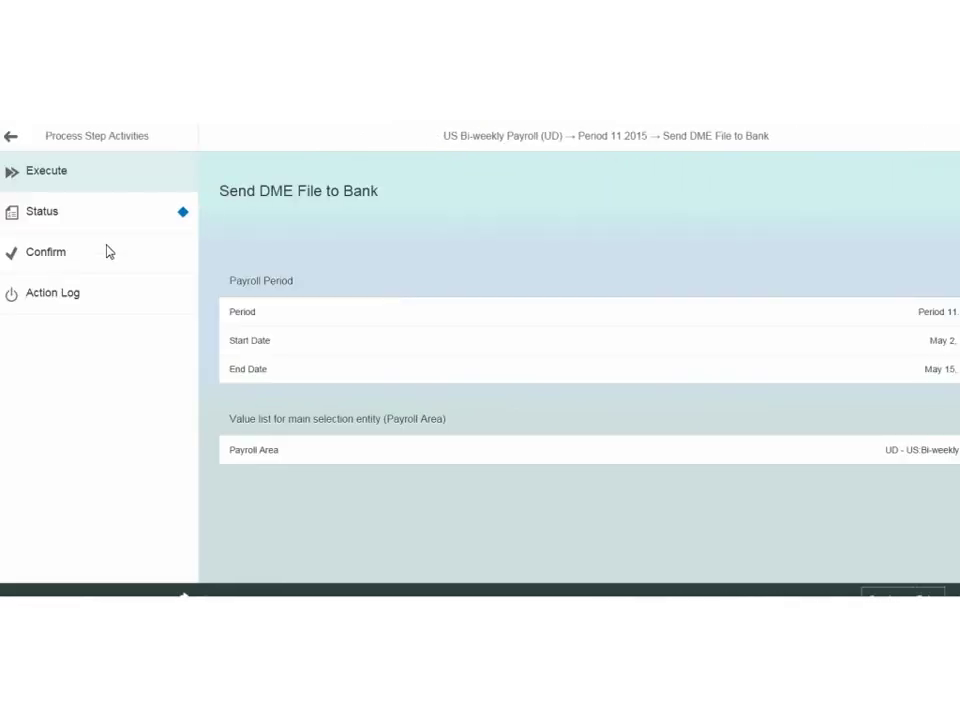
{"action": "left_click", "coordinate": [61, 268]}
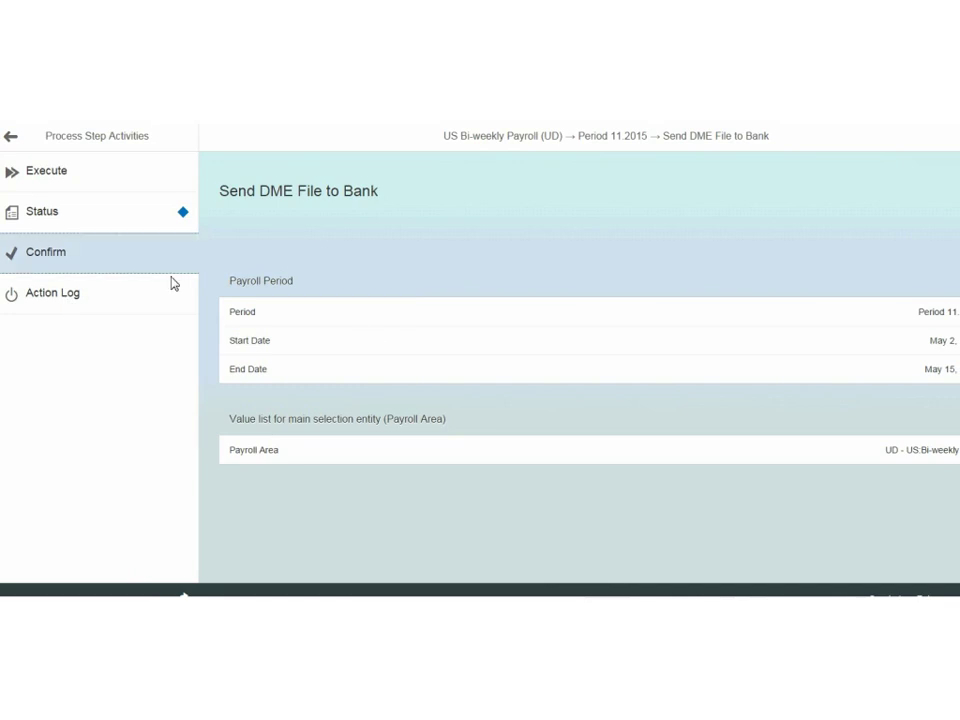
{"action": "left_click", "coordinate": [88, 228]}
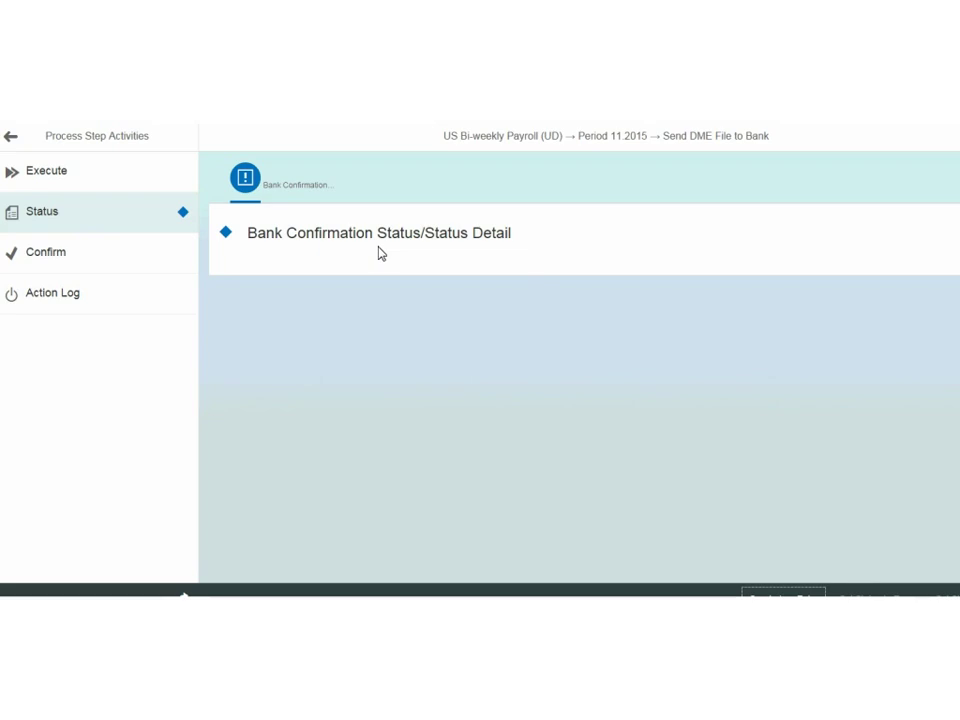
{"action": "left_click", "coordinate": [11, 140]}
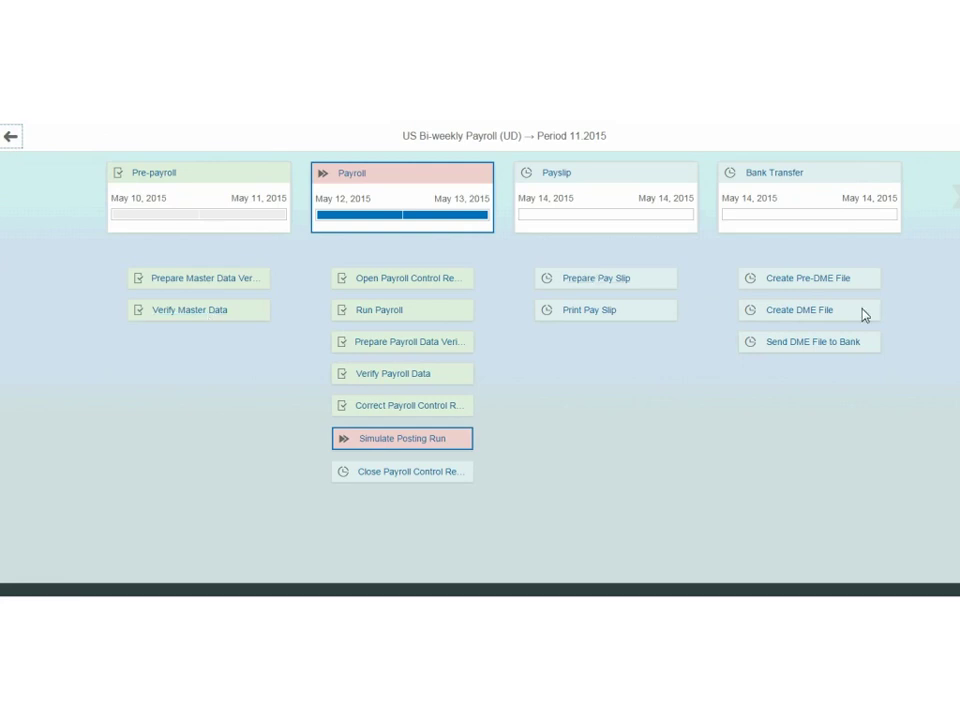
Leave the period overview and launch the Run Payroll favorite to open Payroll Driver (USA).
{"action": "left_click", "coordinate": [955, 200]}
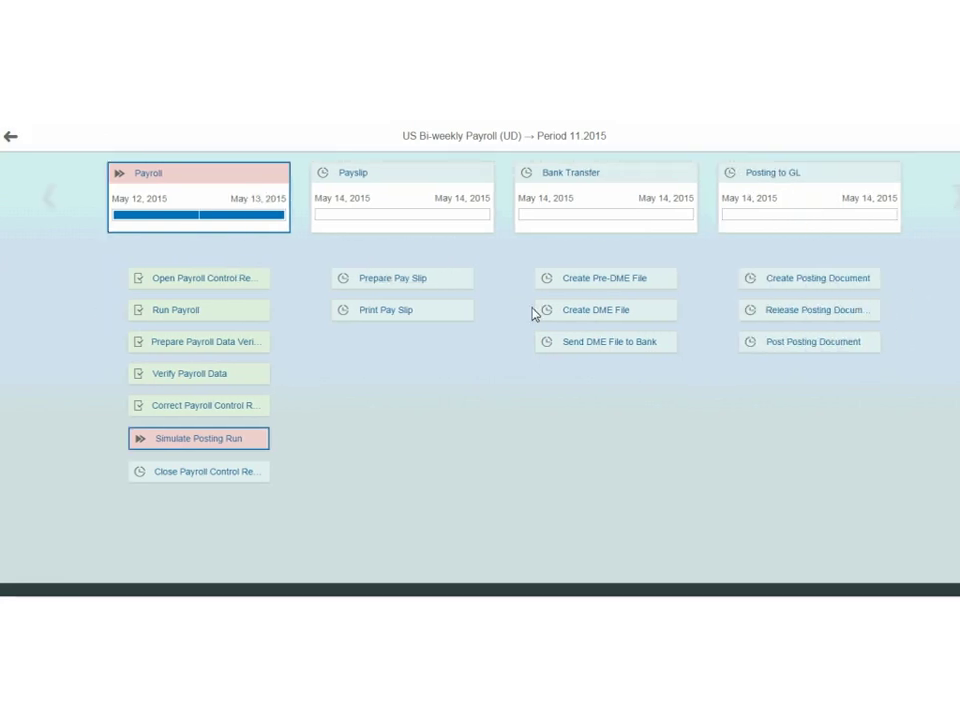
{"action": "left_click", "coordinate": [47, 198]}
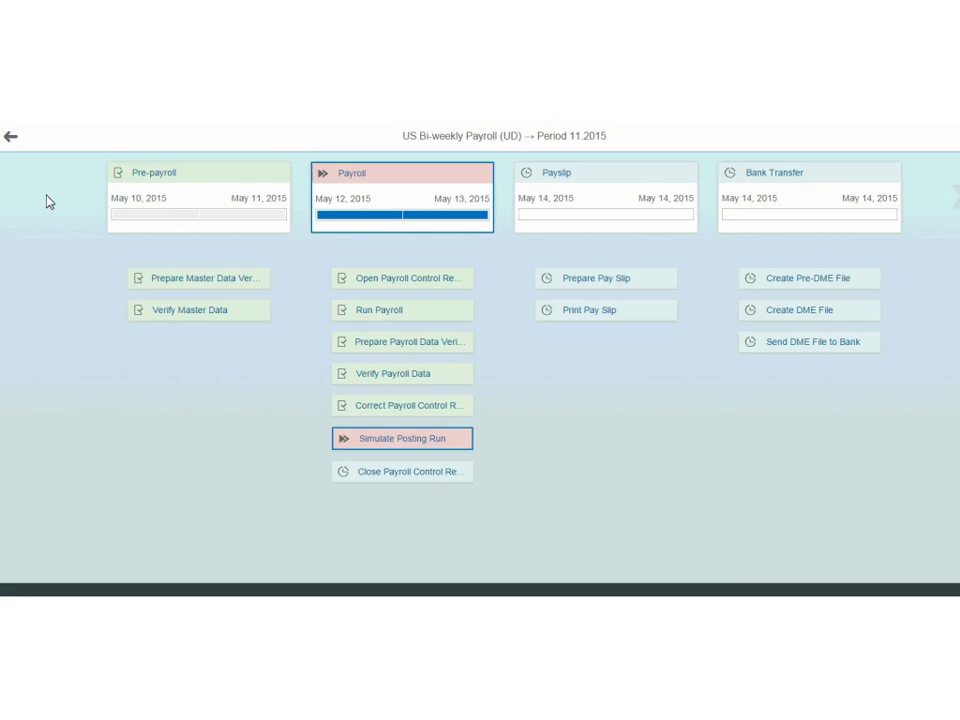
{"action": "left_click", "coordinate": [10, 137]}
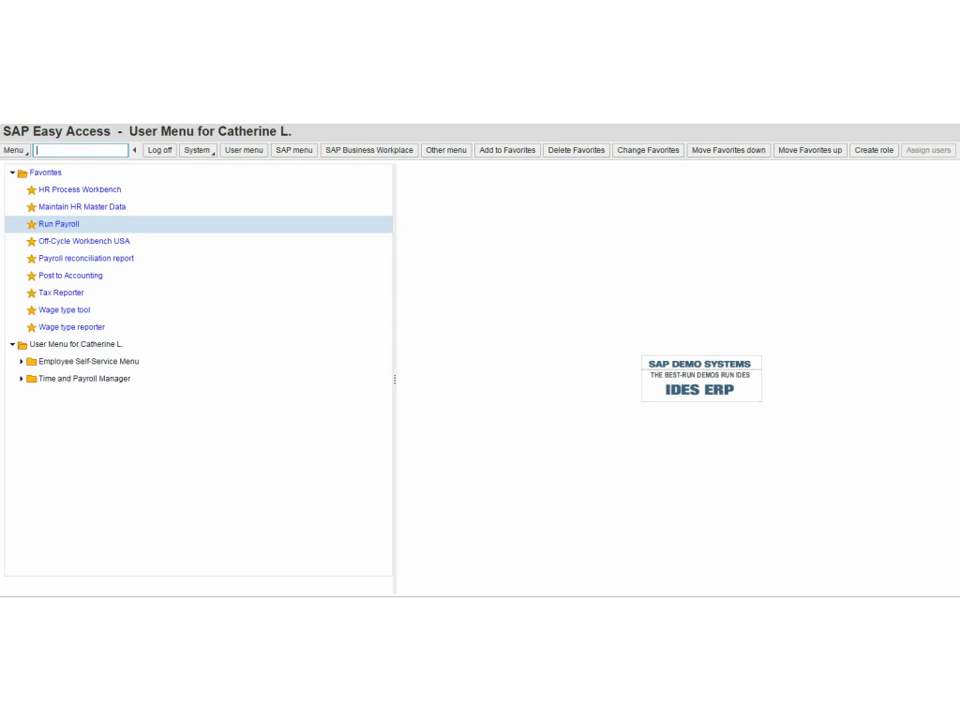
{"action": "double_click", "coordinate": [62, 227]}
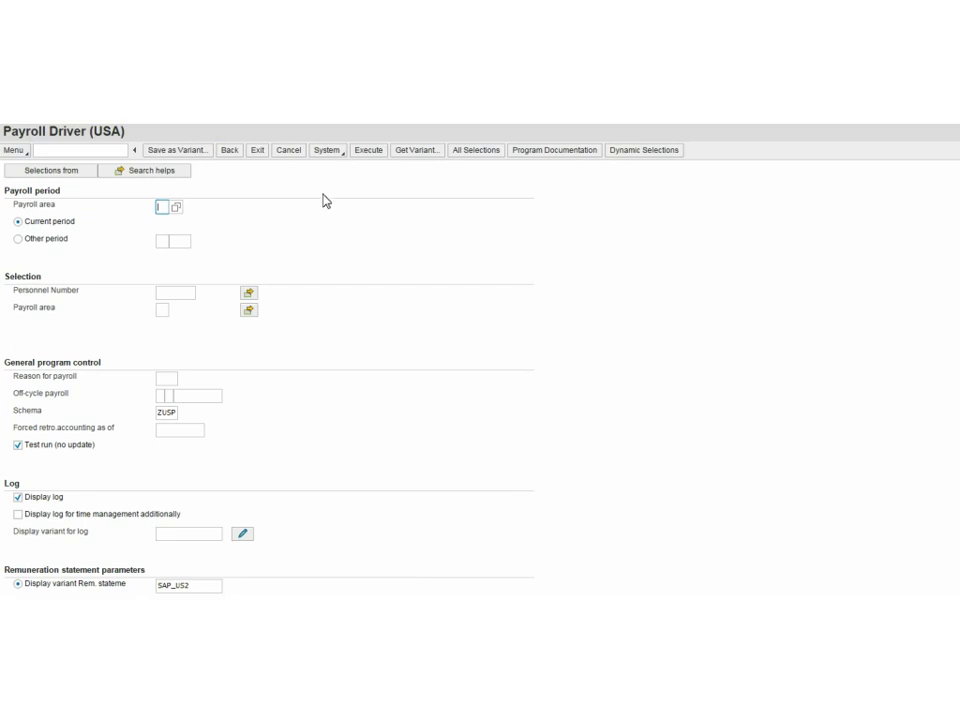
Load the DAN - SAMPLE variant for period 3 2015 and execute the payroll test run.
{"action": "left_click", "coordinate": [411, 151]}
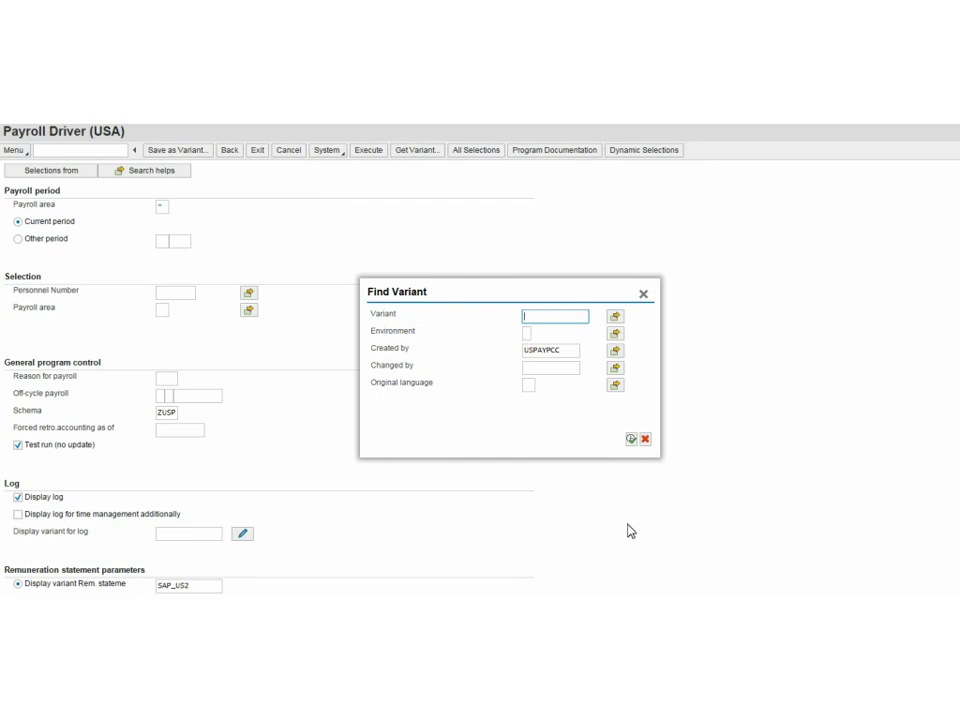
{"action": "left_click", "coordinate": [631, 439]}
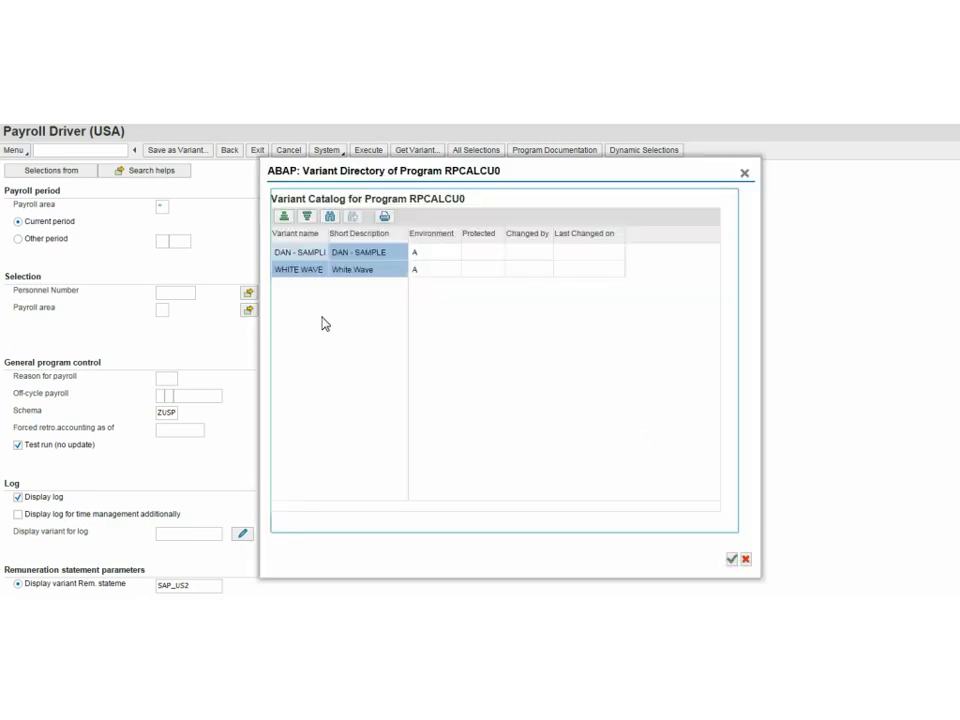
{"action": "double_click", "coordinate": [353, 254]}
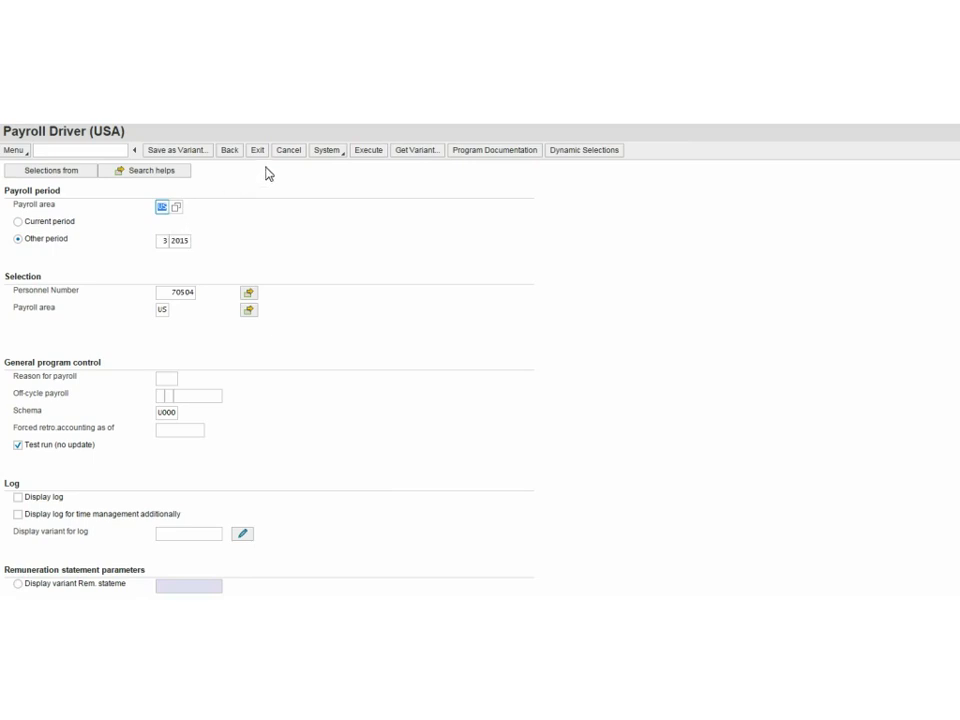
{"action": "left_click", "coordinate": [368, 151]}
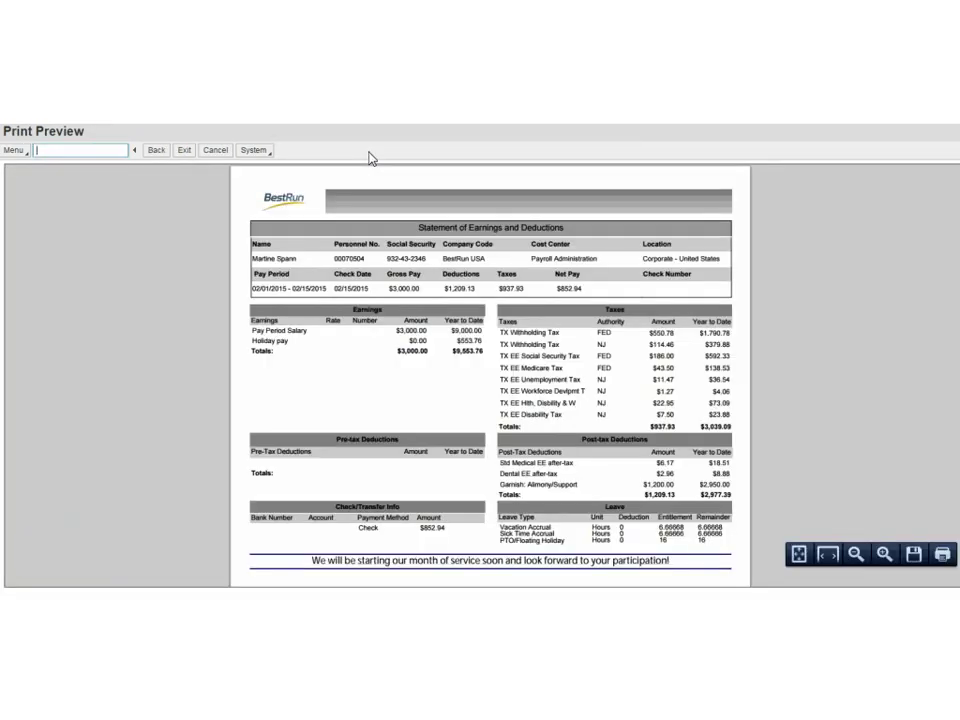
Scroll the pay slip preview: gross $3,000.00, deductions $1,209.13, taxes $937.93, net $852.94.
{"action": "scroll", "coordinate": [953, 378], "scroll_direction": "down", "scroll_amount": 1}
{"action": "scroll", "coordinate": [684, 313], "scroll_direction": "down", "scroll_amount": 2}
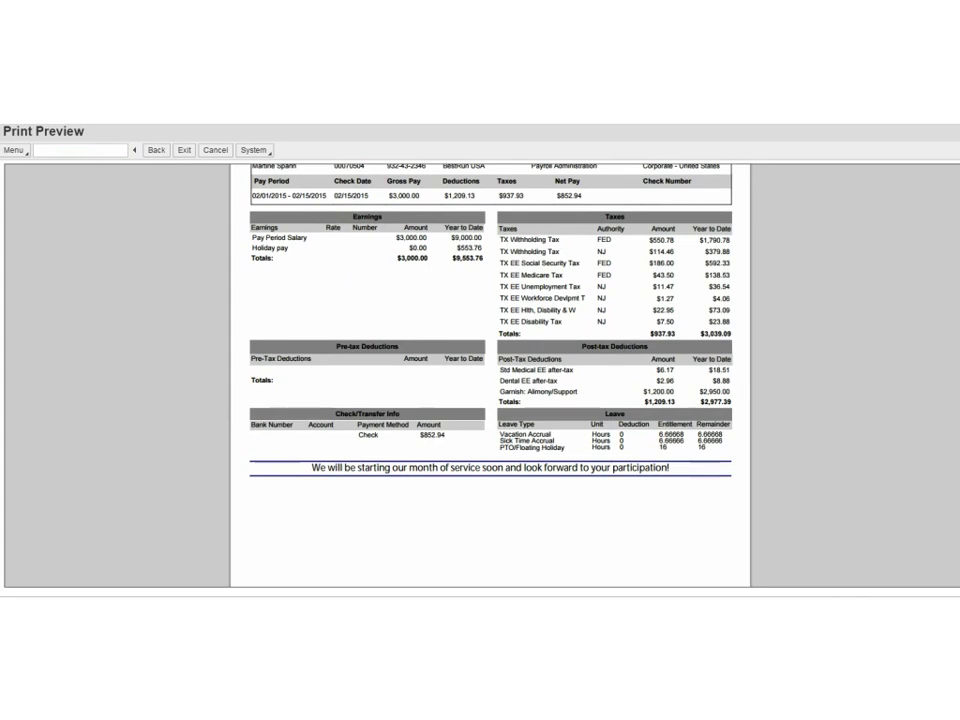
{"action": "scroll", "coordinate": [330, 219], "scroll_direction": "up", "scroll_amount": 3}
{"action": "scroll", "coordinate": [490, 375], "scroll_direction": "down", "scroll_amount": 1}
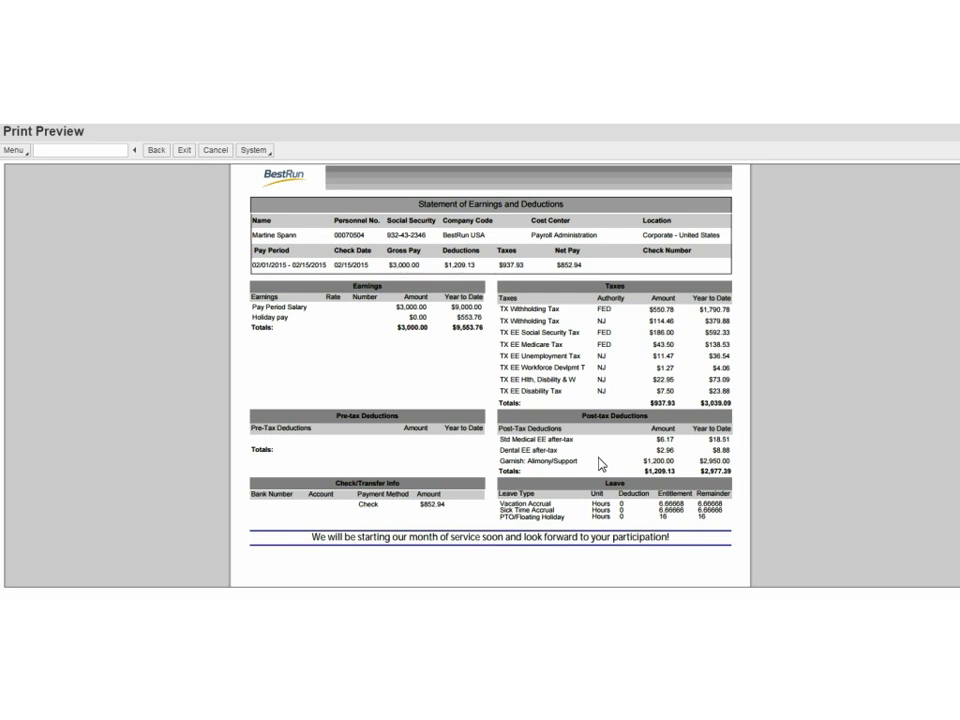
Close the pay statement preview and Payroll Driver (USA) to return to SAP Easy Access.
{"action": "mouse_move", "coordinate": [440, 535]}
{"action": "left_click", "coordinate": [157, 151]}
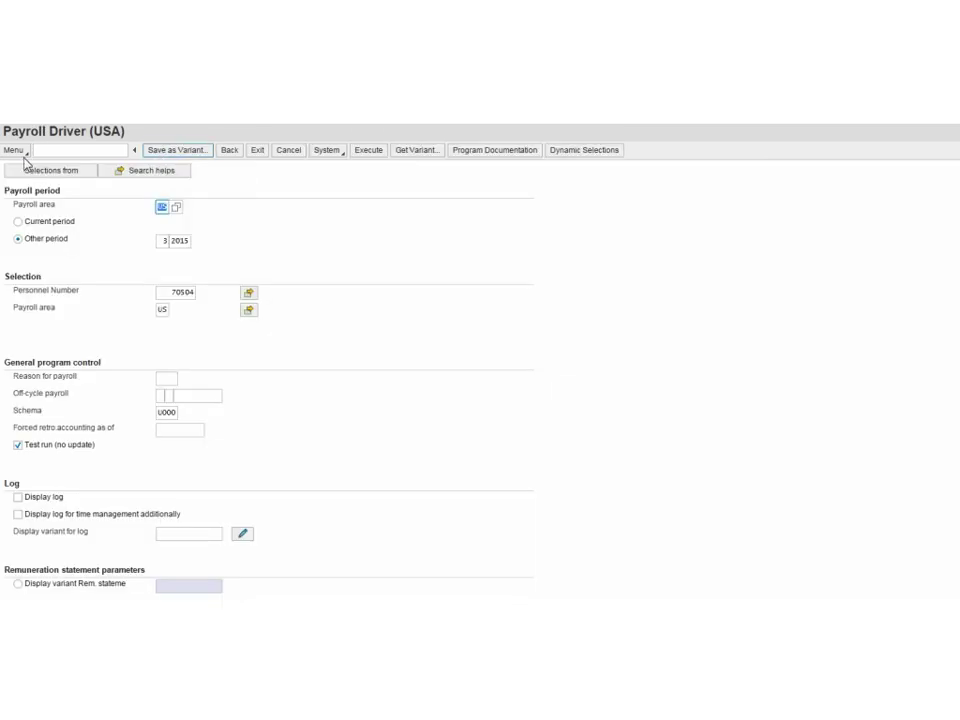
{"action": "left_click", "coordinate": [230, 152]}
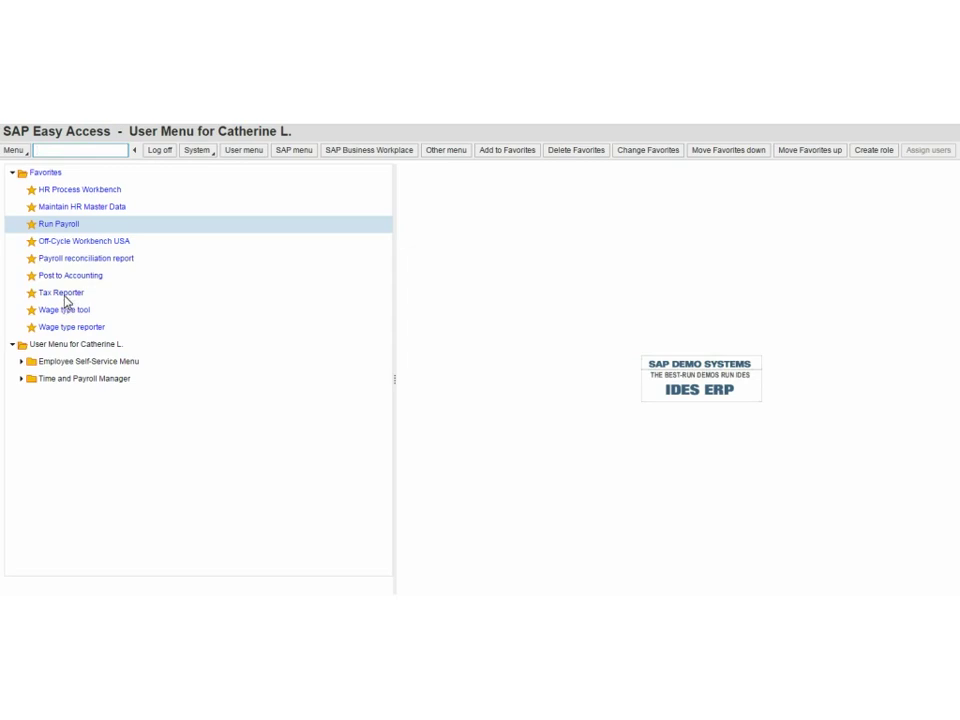
Open the Tax Reporter for tax company SAPCOE I, entering 12312013 in both date fields.
{"action": "left_click", "coordinate": [64, 295]}
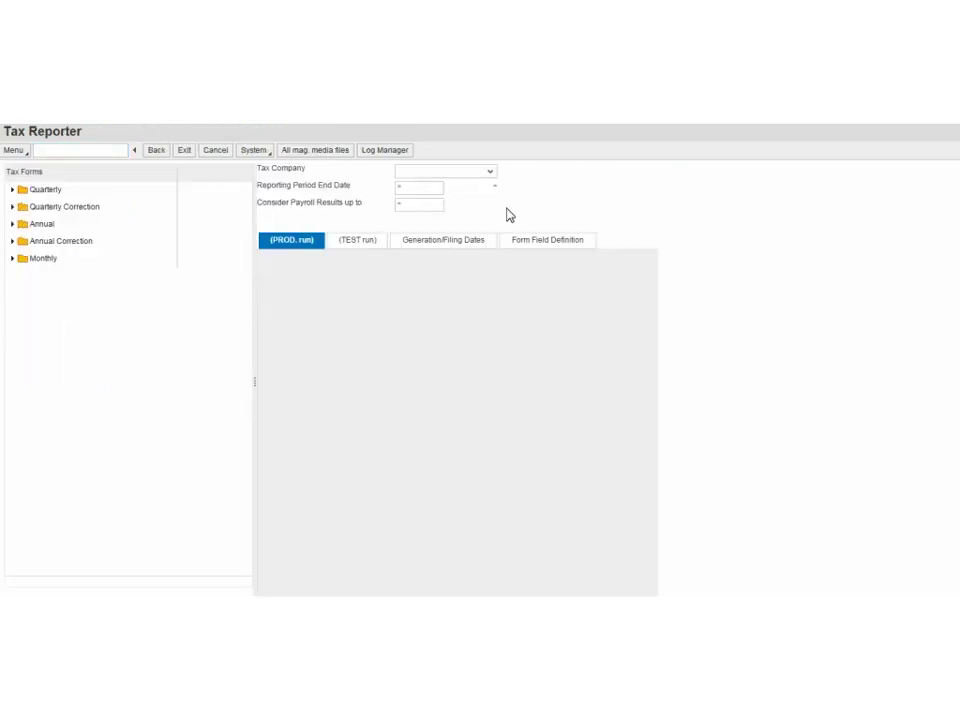
{"action": "left_click", "coordinate": [490, 174]}
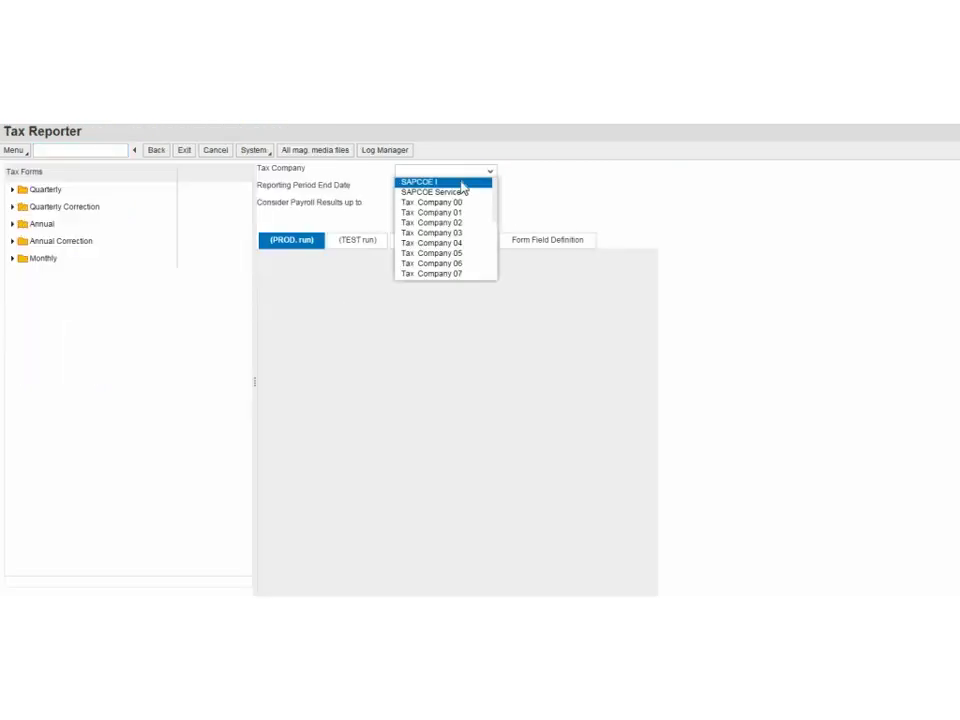
{"action": "left_click", "coordinate": [428, 183]}
{"action": "left_click", "coordinate": [431, 190]}
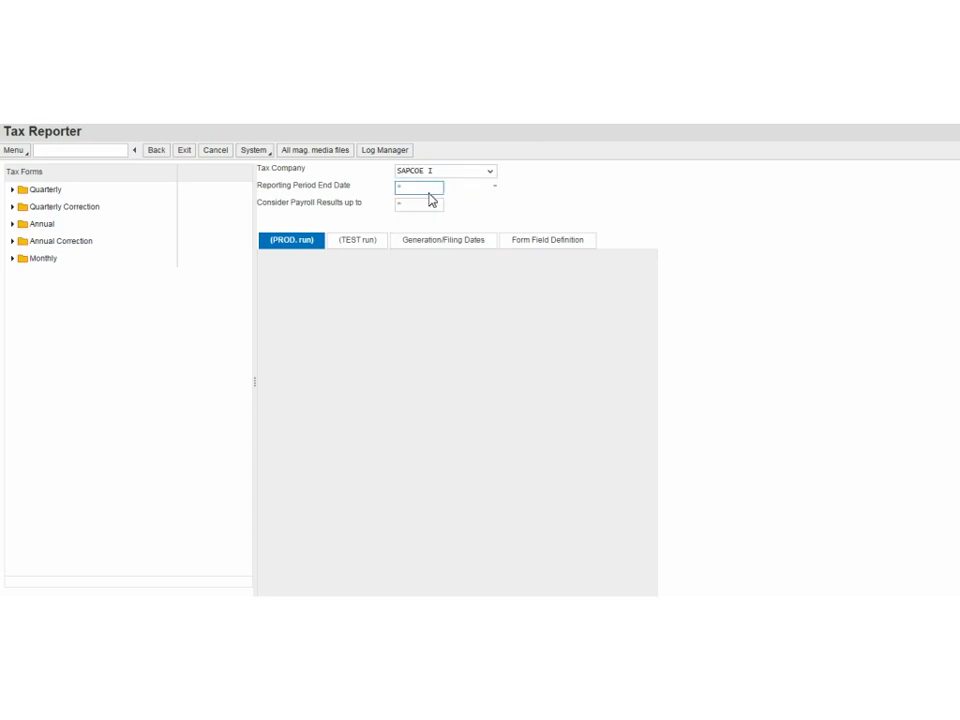
{"action": "type", "text": "12312013"}
{"action": "left_click", "coordinate": [428, 206]}
{"action": "type", "text": "1231"}
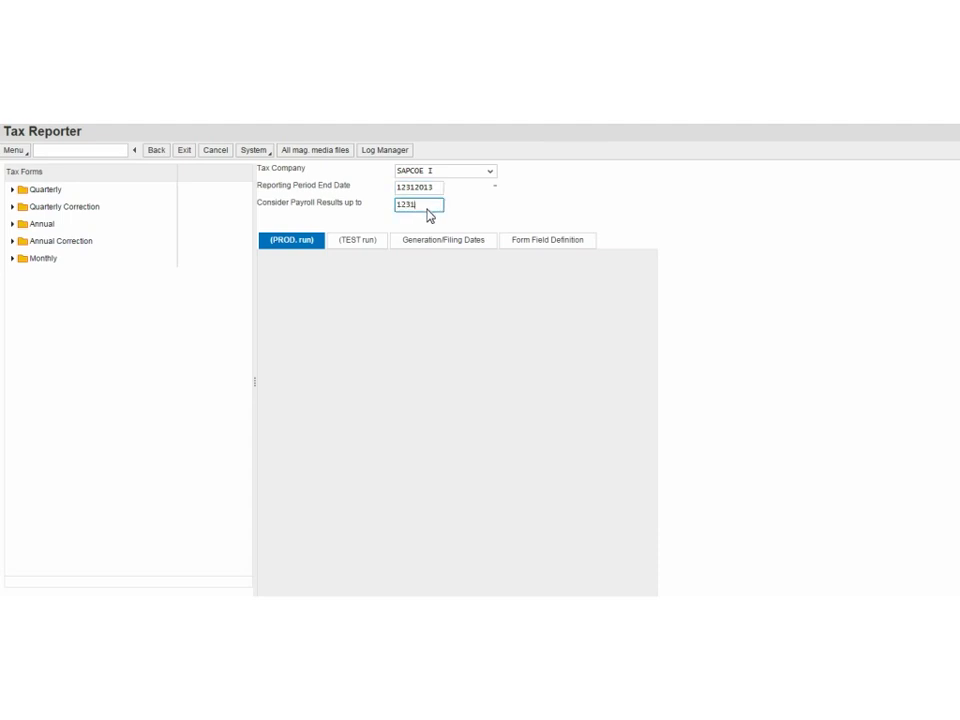
{"action": "type", "text": "2013"}
Expand the quarterly, correction and annual tax form lists and select Form 941.
{"action": "left_click", "coordinate": [12, 190]}
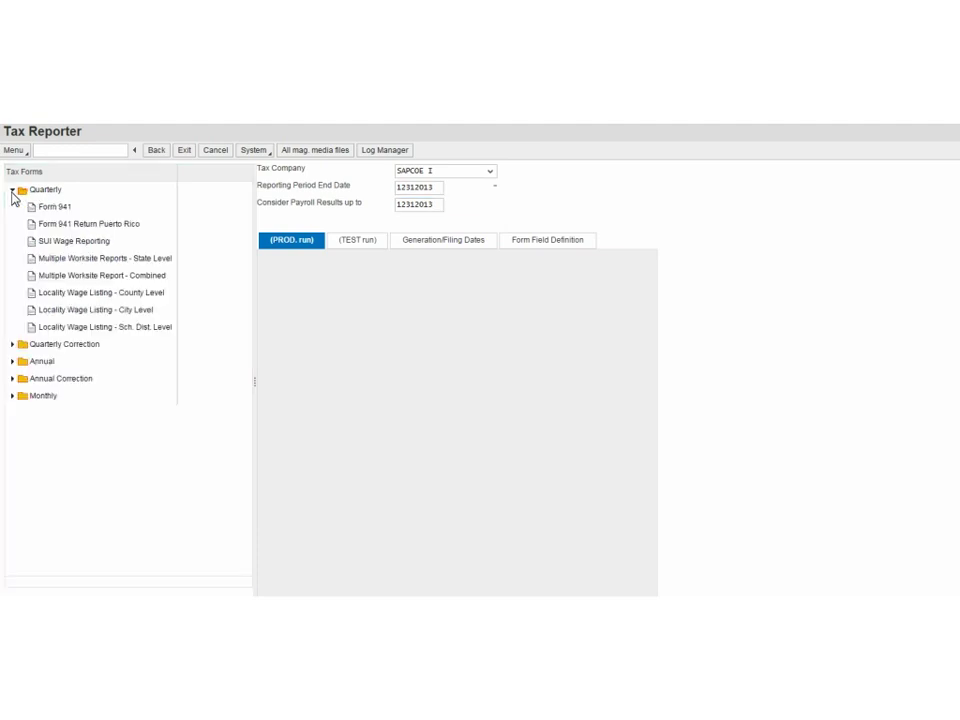
{"action": "left_click", "coordinate": [12, 345]}
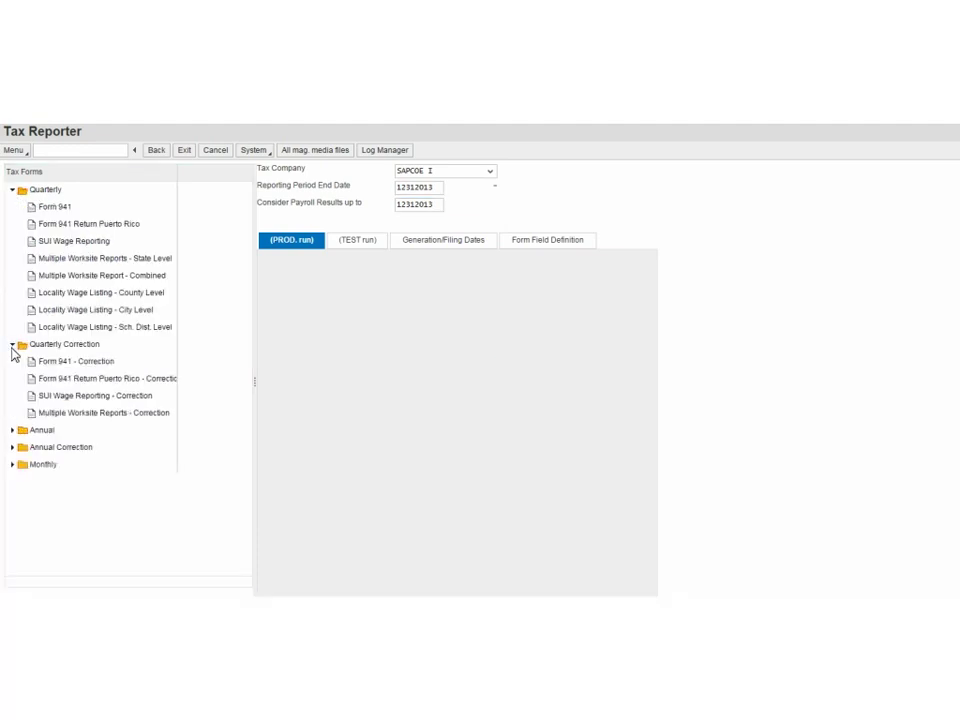
{"action": "left_click", "coordinate": [13, 430]}
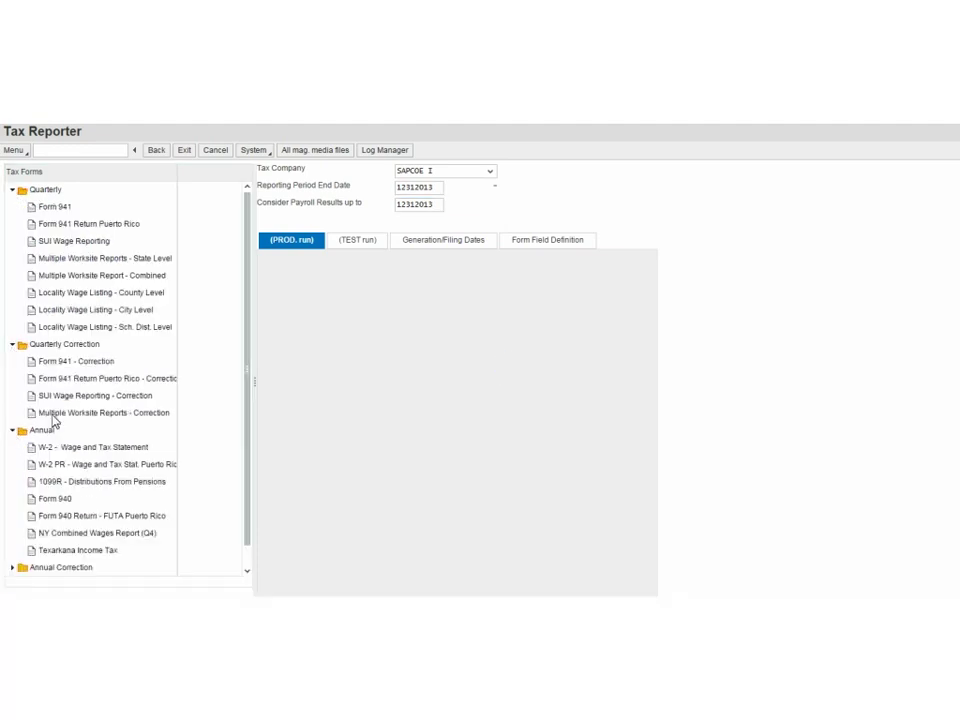
{"action": "left_click", "coordinate": [66, 211]}
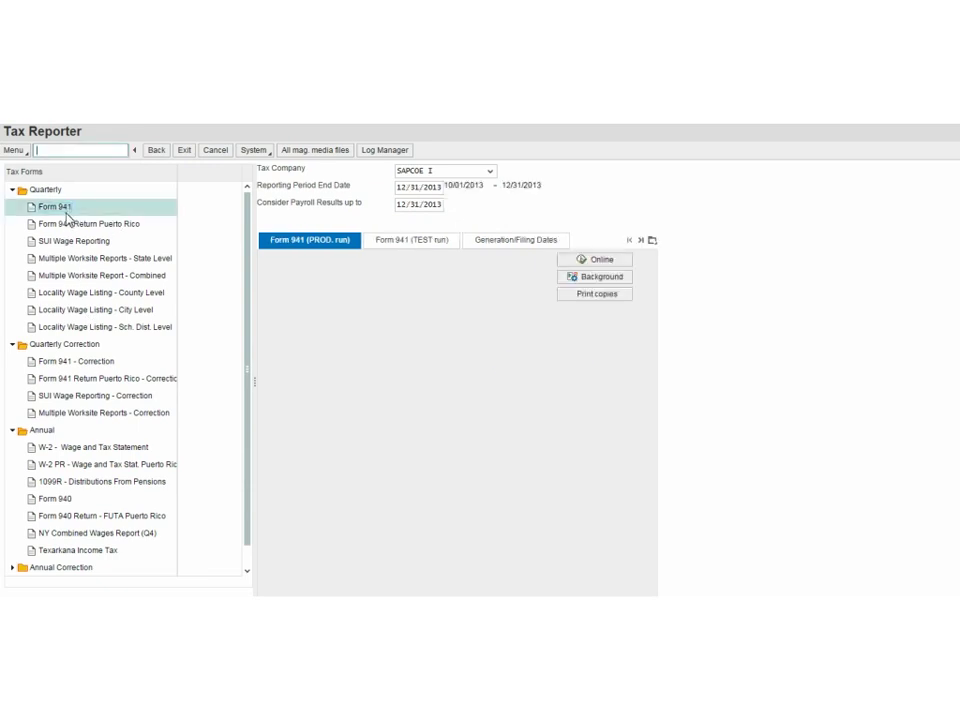
On the Form 941 test-run settings, enter the employee's personnel number.
{"action": "left_click", "coordinate": [420, 249]}
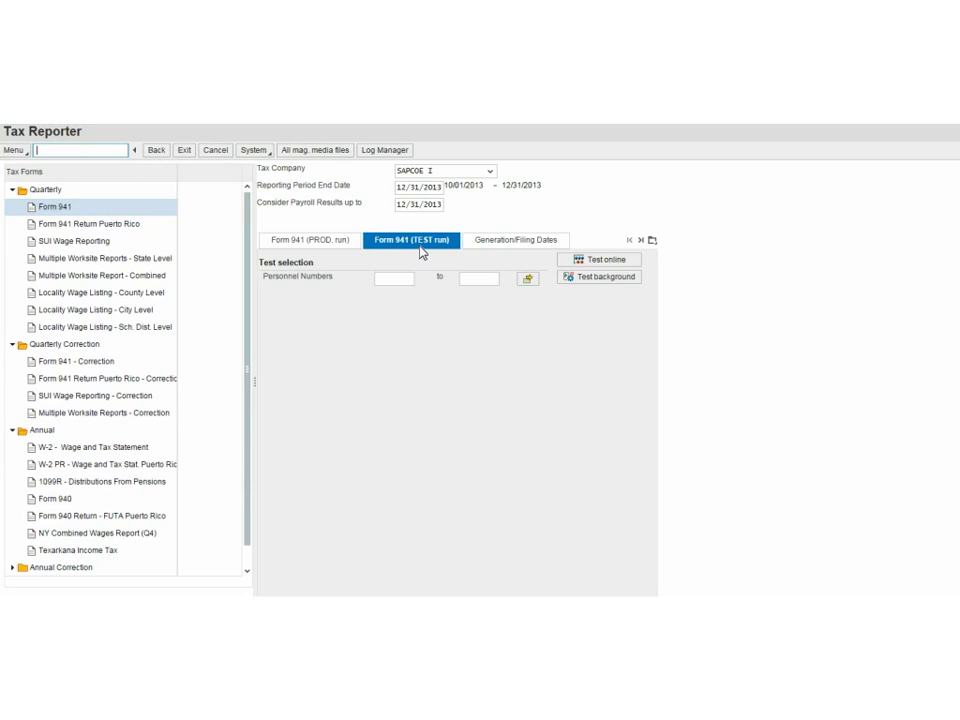
{"action": "left_click", "coordinate": [387, 281]}
{"action": "type", "text": "100226"}
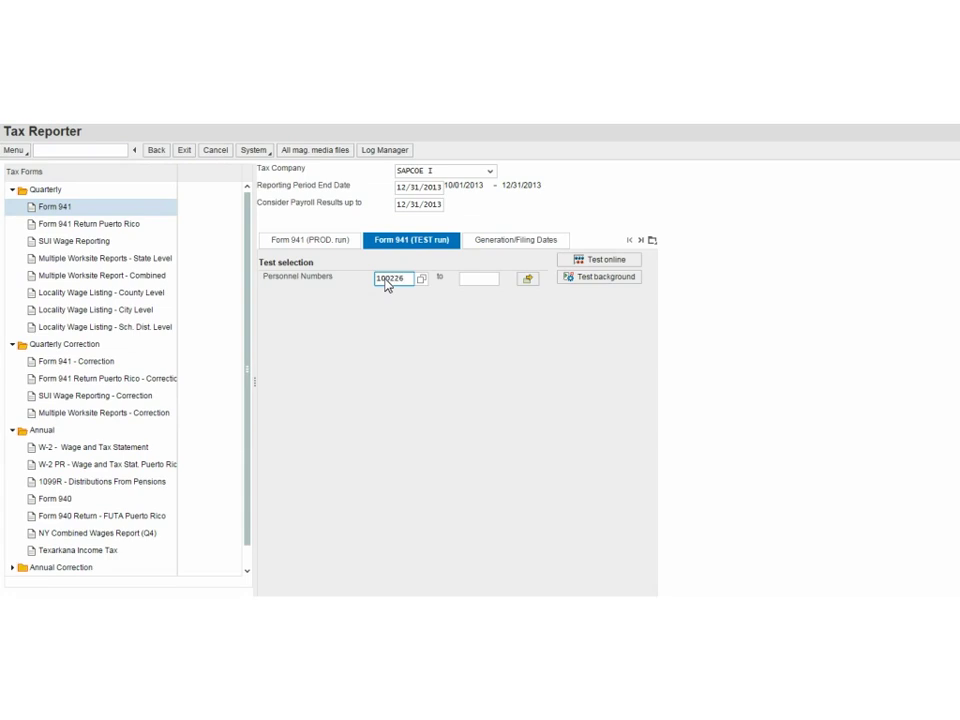
Run the Form 941 test online and open 'US01 941 for a tax company' under PDF Forms.
{"action": "left_click", "coordinate": [601, 264]}
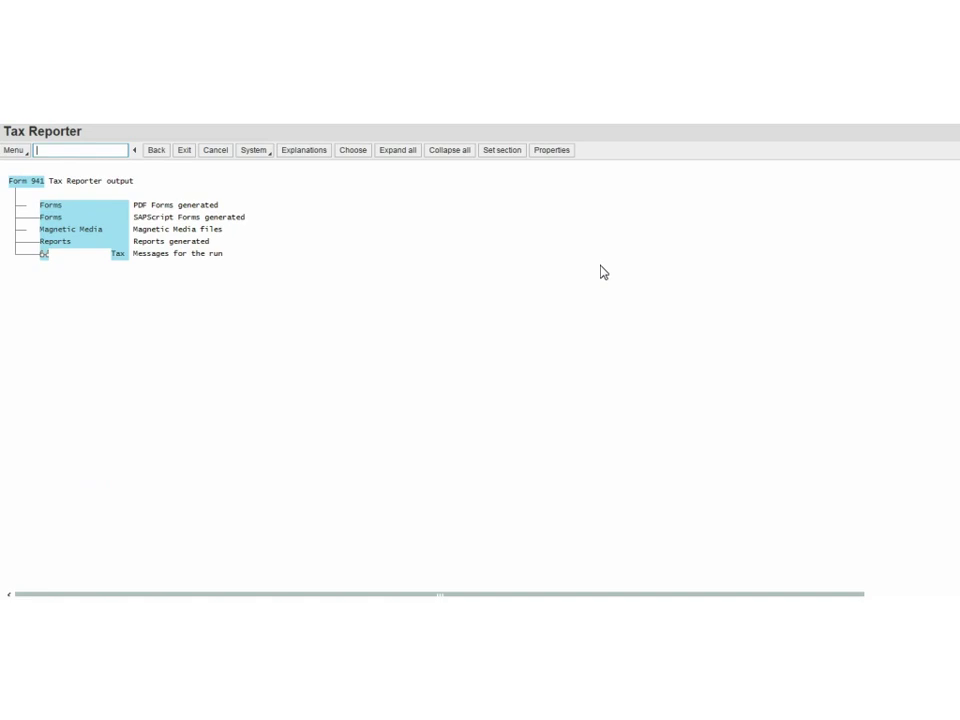
{"action": "left_click", "coordinate": [30, 207]}
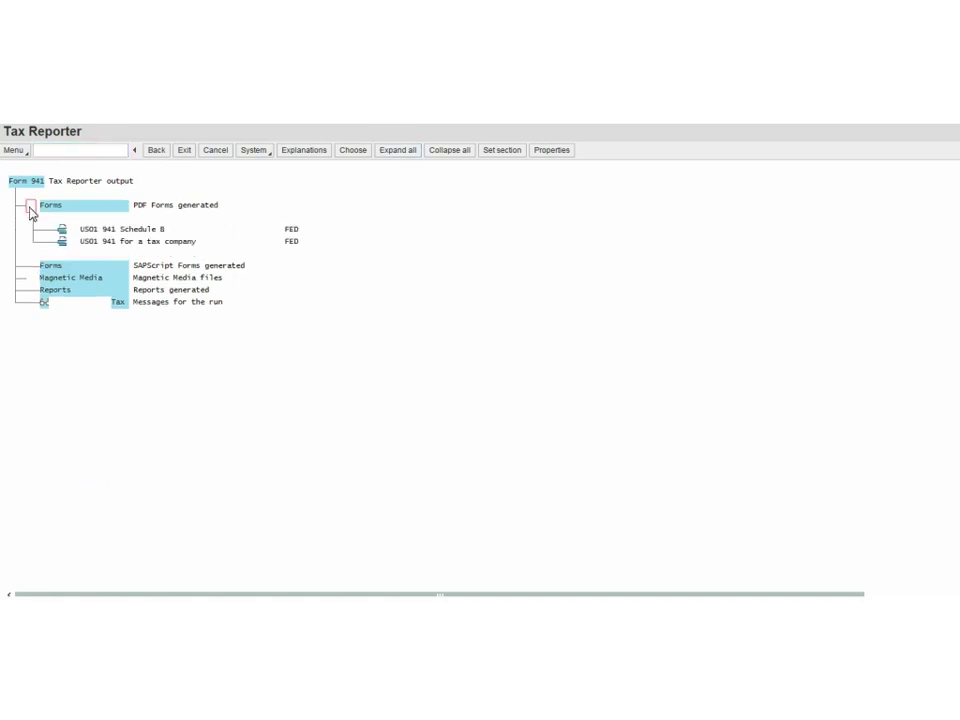
{"action": "double_click", "coordinate": [126, 250]}
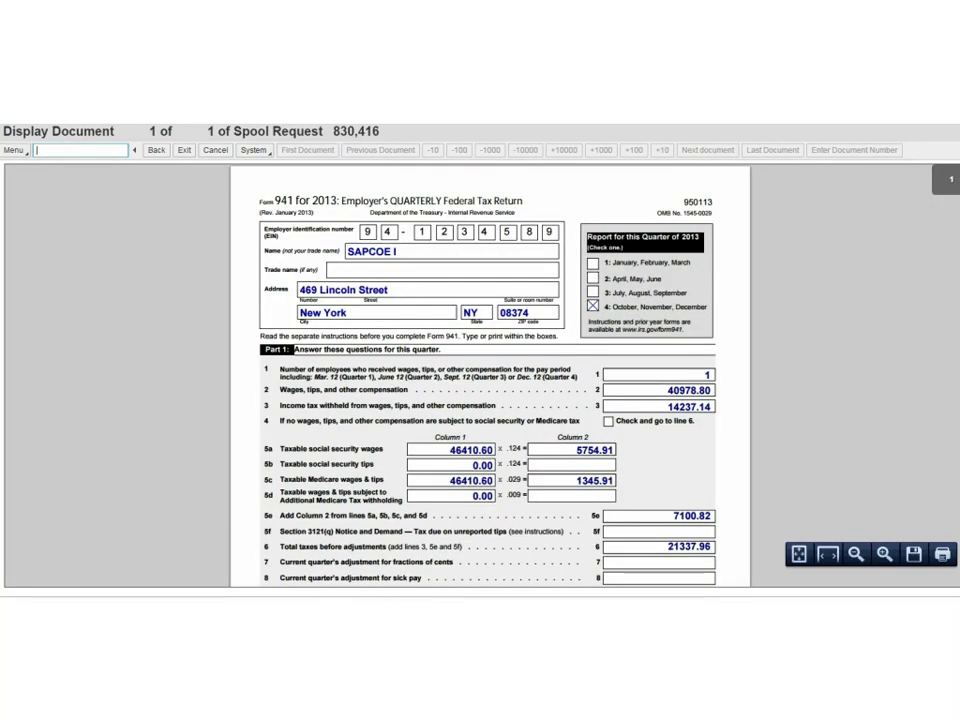
Review the Form 941 Q4 totals in the PDF, then go back twice to the selection screen.
{"action": "scroll", "coordinate": [490, 375], "scroll_direction": "down", "scroll_amount": 3}
{"action": "scroll", "coordinate": [490, 375], "scroll_direction": "down", "scroll_amount": 3}
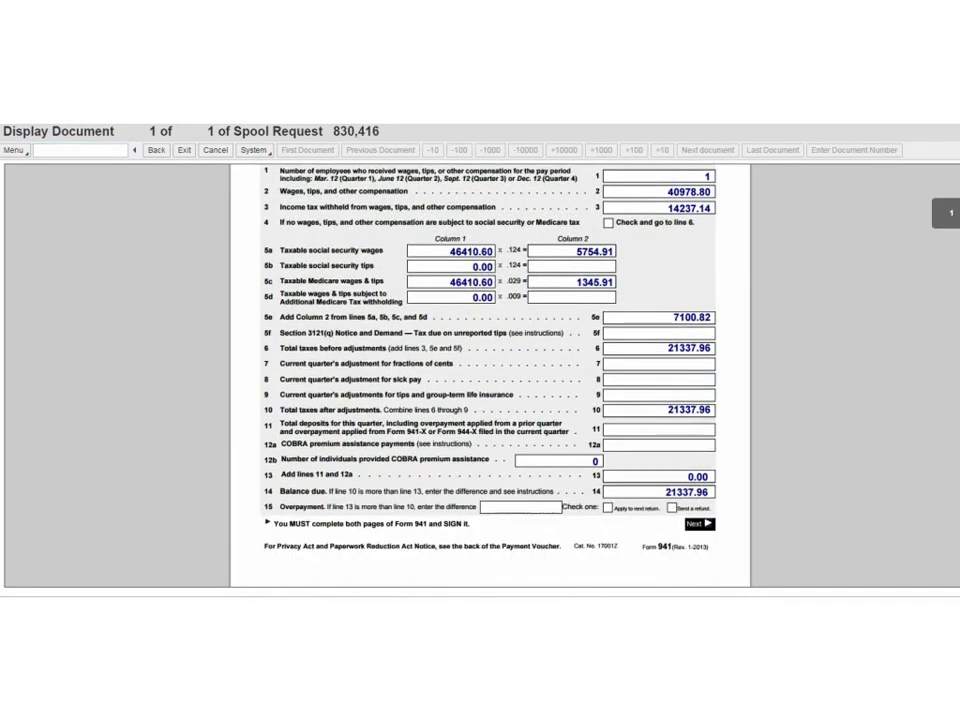
{"action": "scroll", "coordinate": [384, 297], "scroll_direction": "up", "scroll_amount": 6}
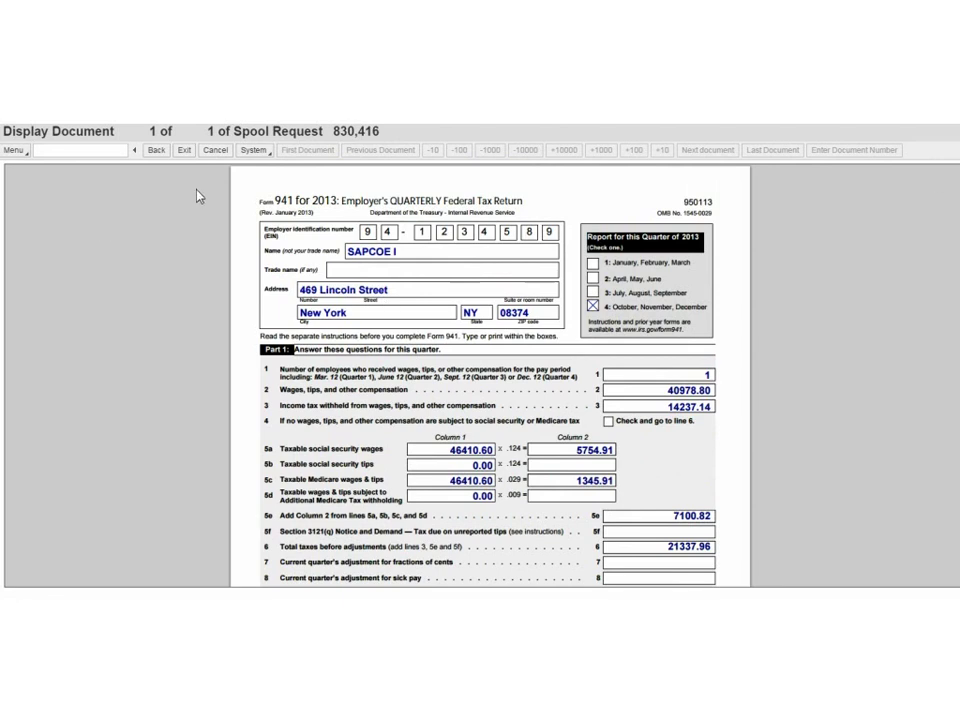
{"action": "left_click", "coordinate": [158, 152]}
{"action": "left_click", "coordinate": [156, 151]}
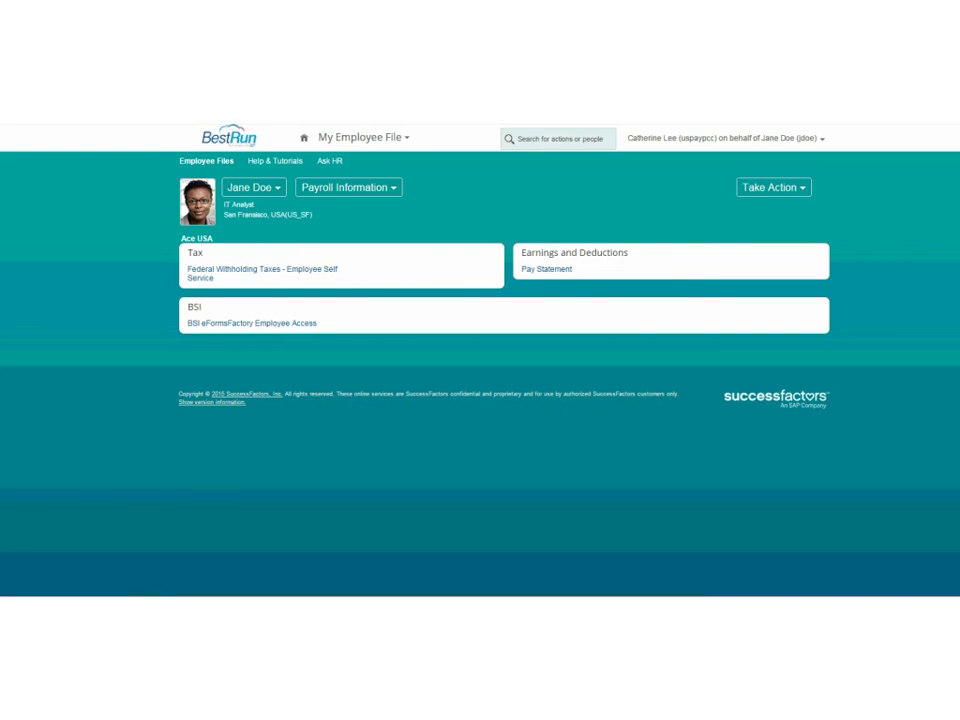
Open the 12/16/2014–12/31/2014 Pay Statement showing gross $2,199.97 and net $1,571.85.
{"action": "left_click", "coordinate": [551, 274]}
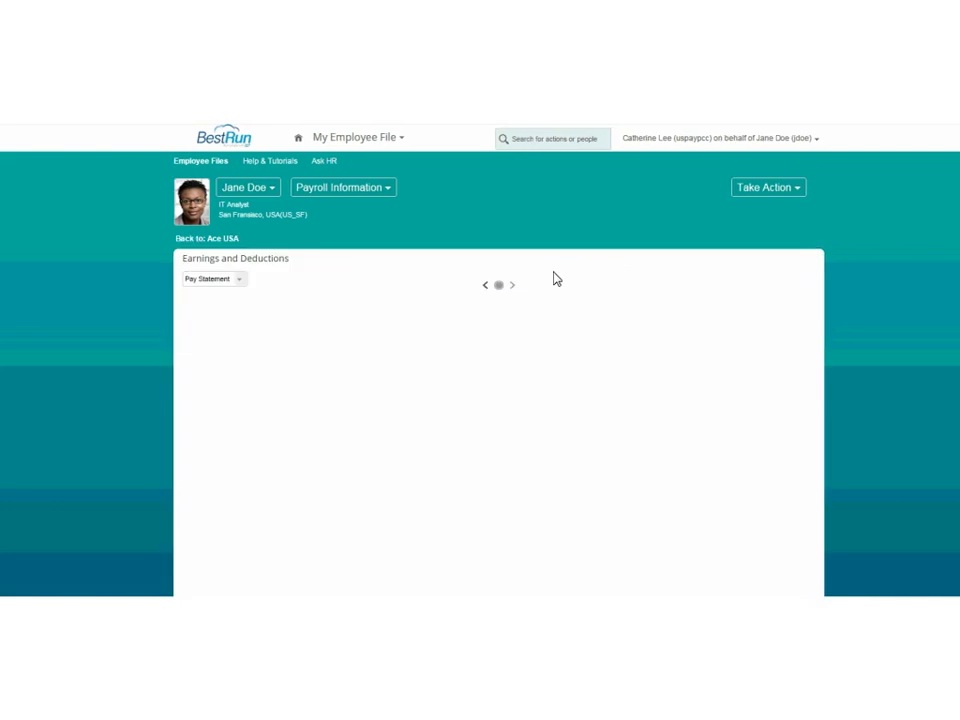
{"action": "scroll", "coordinate": [855, 270], "scroll_direction": "down", "scroll_amount": 1}
{"action": "scroll", "coordinate": [498, 400], "scroll_direction": "down", "scroll_amount": 1}
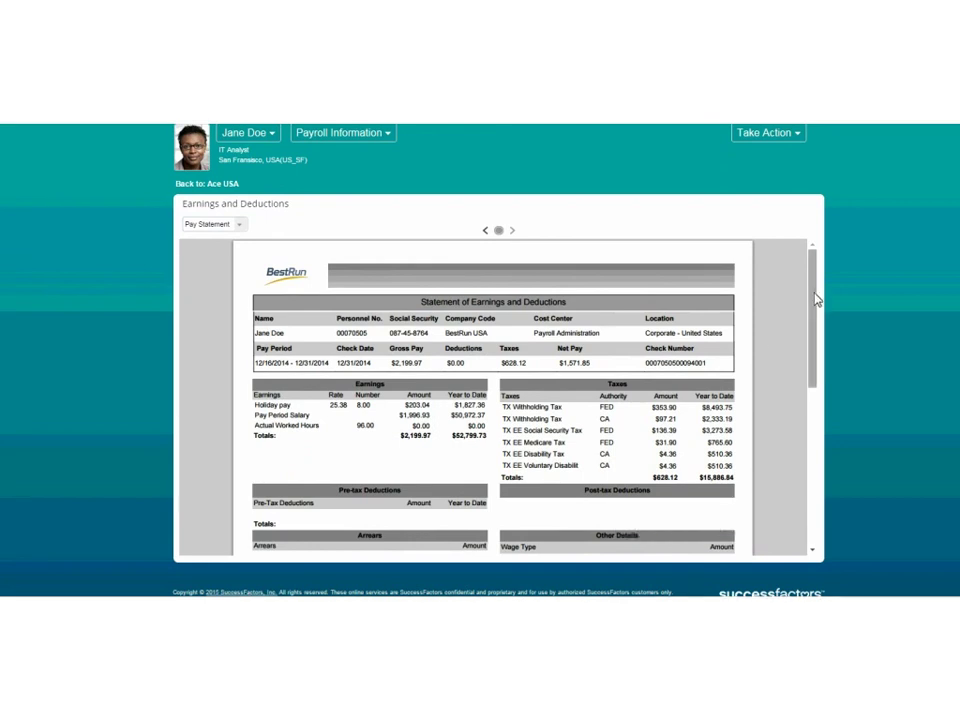
Scroll down to Check/Transfer Info and highlight the $1,571.85 bank transfer row.
{"action": "scroll", "coordinate": [816, 301], "scroll_direction": "down", "scroll_amount": 1}
{"action": "left_click_drag", "start_coordinate": [816, 301], "coordinate": [818, 335]}
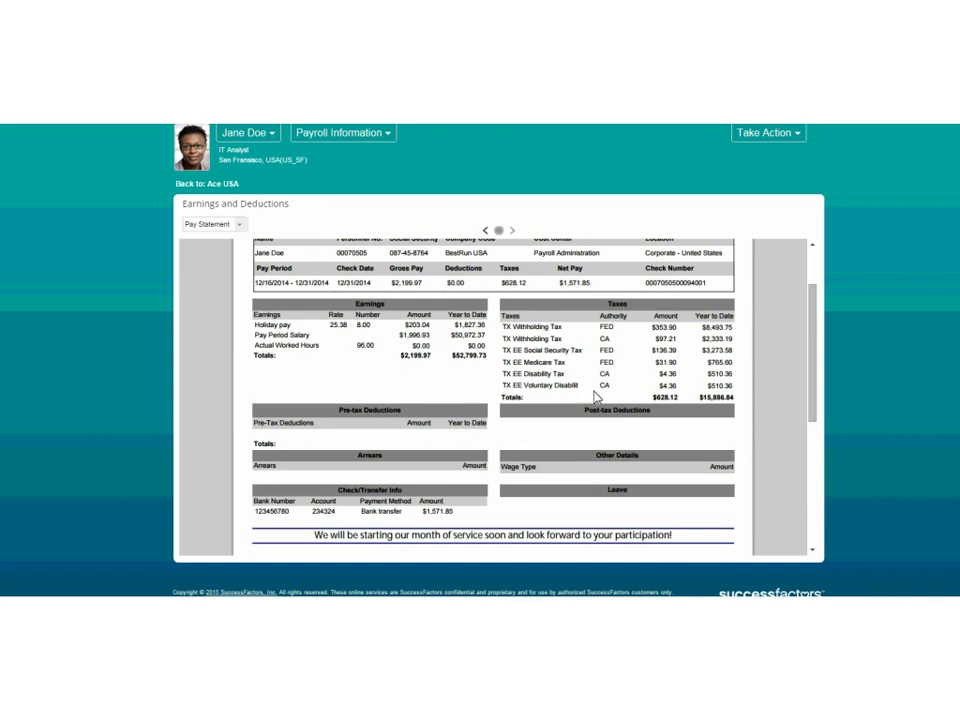
{"action": "scroll", "coordinate": [810, 301], "scroll_direction": "down", "scroll_amount": 2}
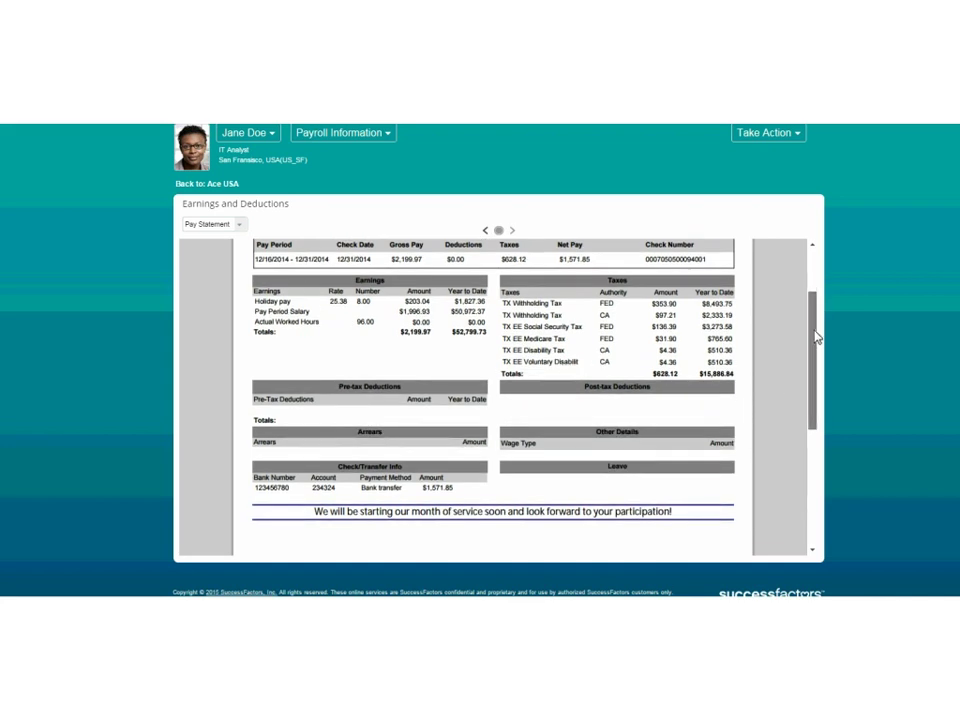
{"action": "left_click_drag", "start_coordinate": [458, 488], "coordinate": [253, 491]}
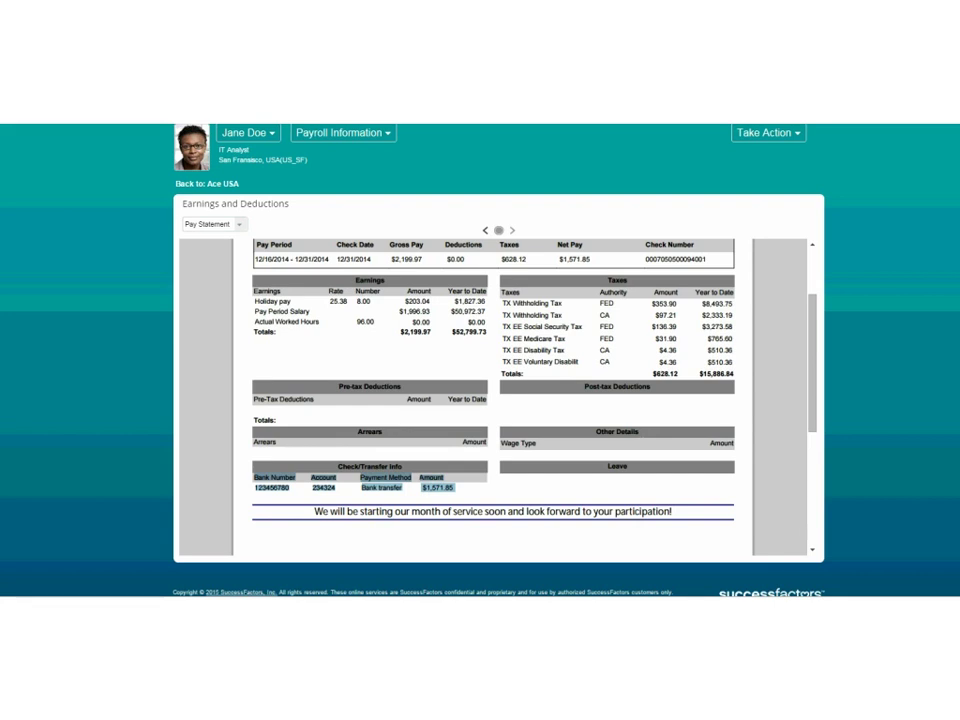
{"action": "scroll", "coordinate": [878, 201], "scroll_direction": "up", "scroll_amount": 1}
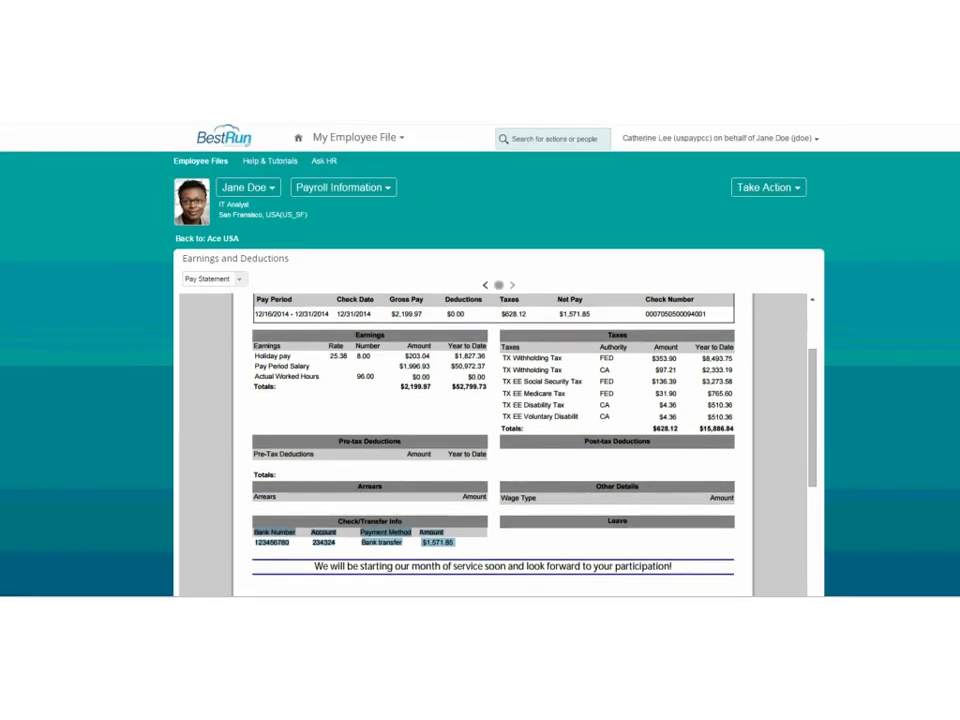
Choose Become Self from the user-name menu, then open and close the Home module menu.
{"action": "left_click", "coordinate": [714, 142]}
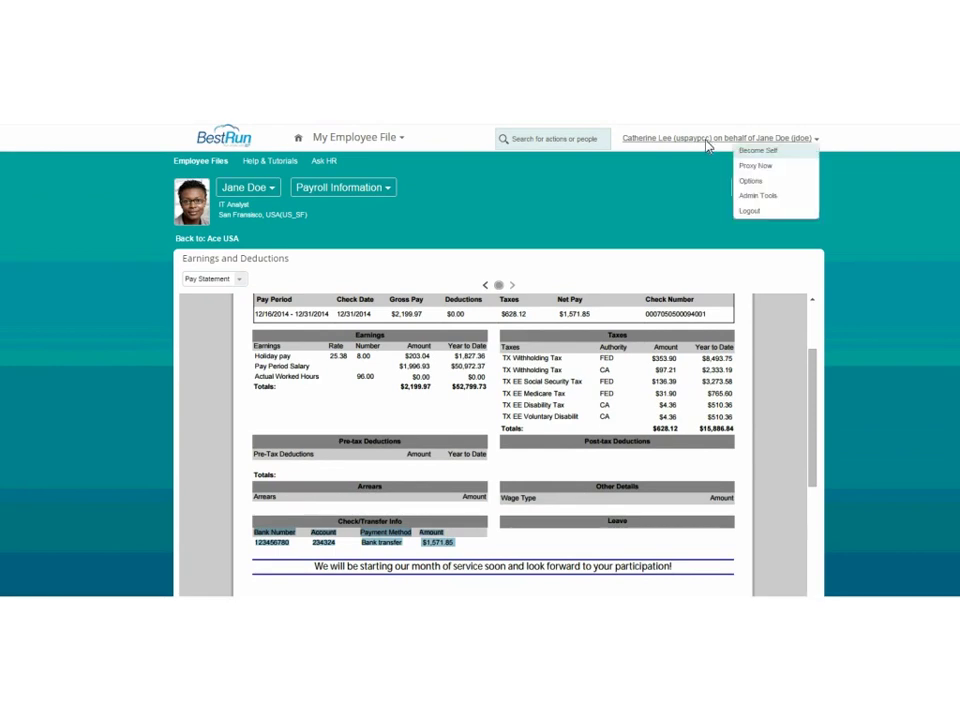
{"action": "left_click", "coordinate": [776, 153]}
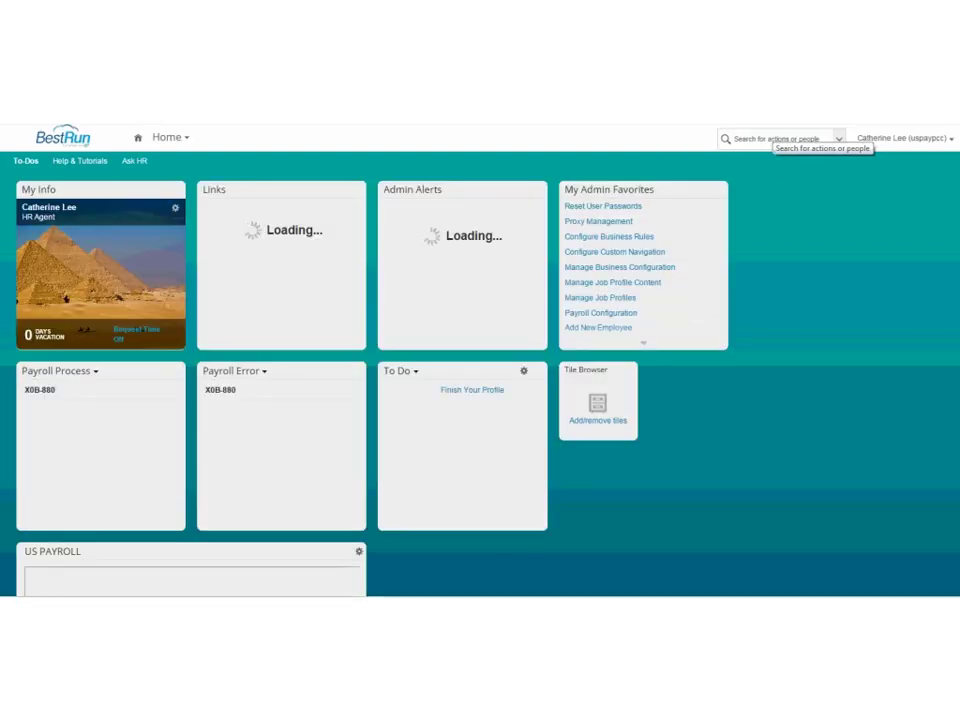
{"action": "left_click", "coordinate": [176, 145]}
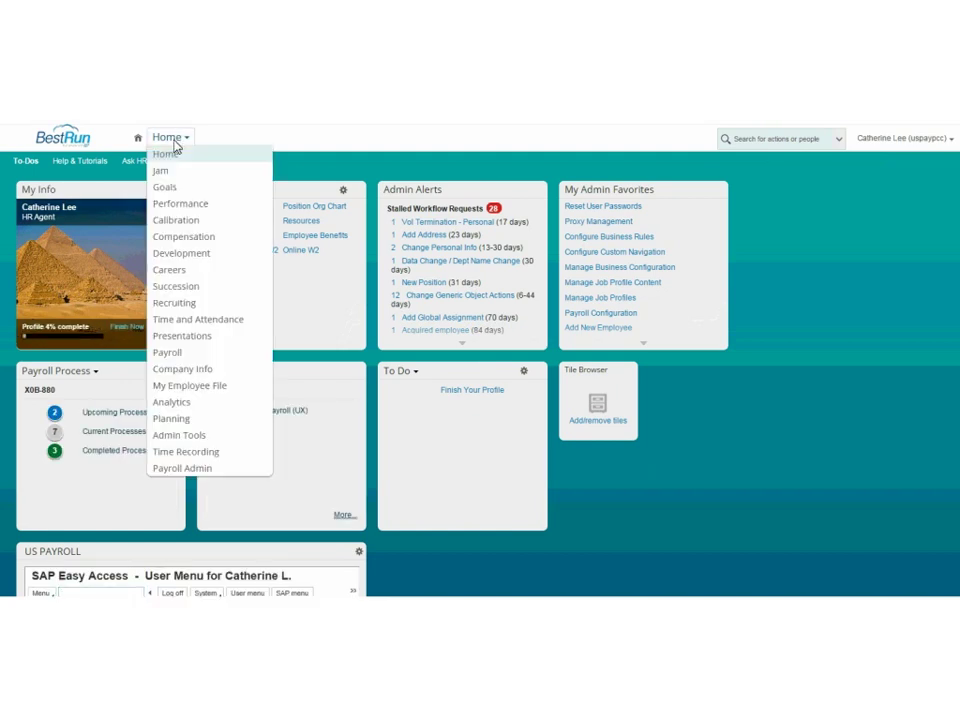
{"action": "left_click", "coordinate": [332, 152]}
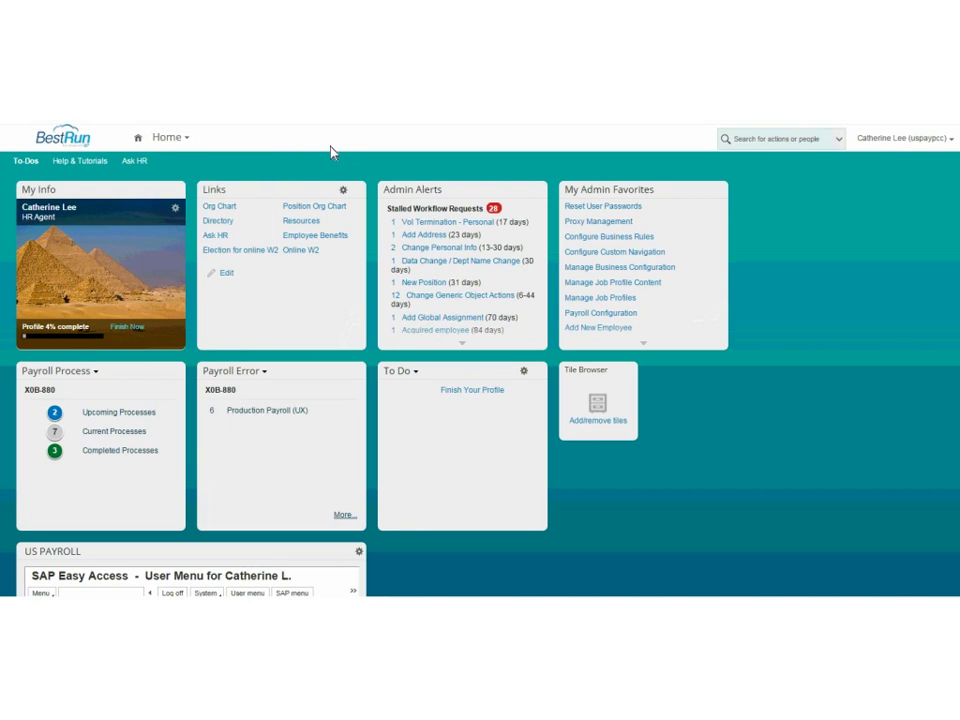